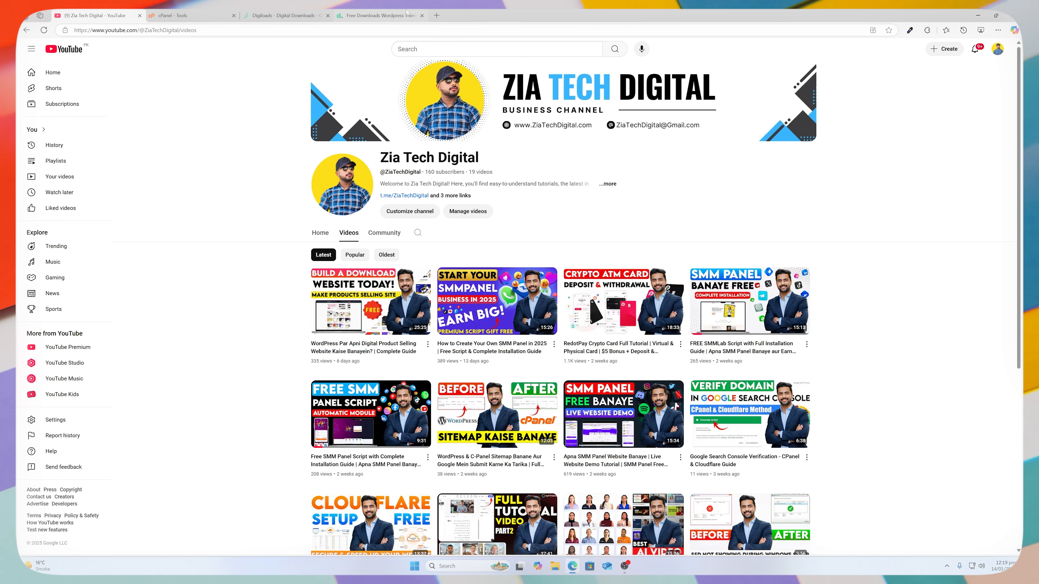
Switch to the digiloads.in tab and scroll through the categories, premium and free products, and FAQ to the footer and back.
mouse_move(396, 13)
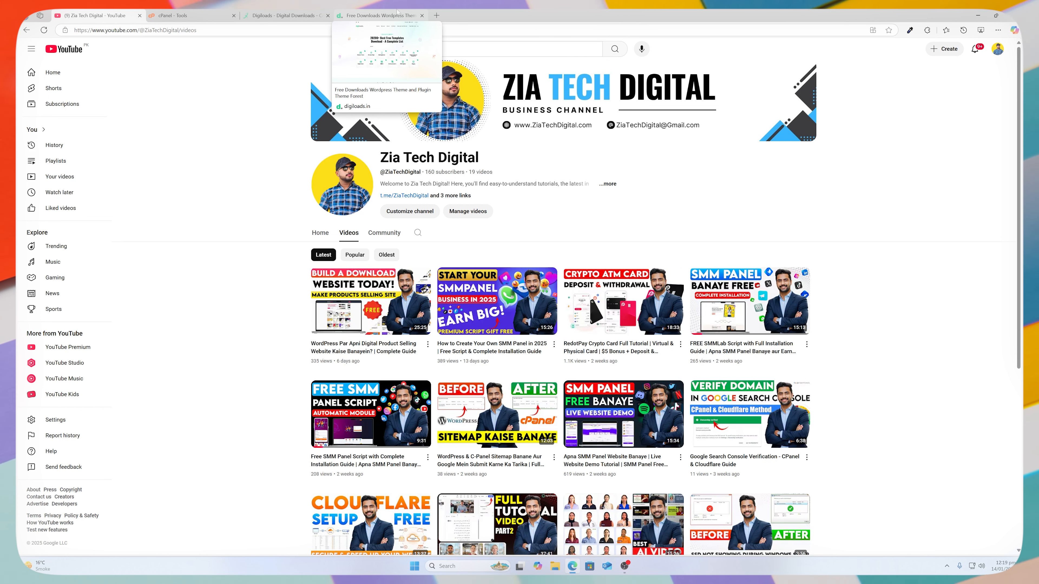
left_click(396, 13)
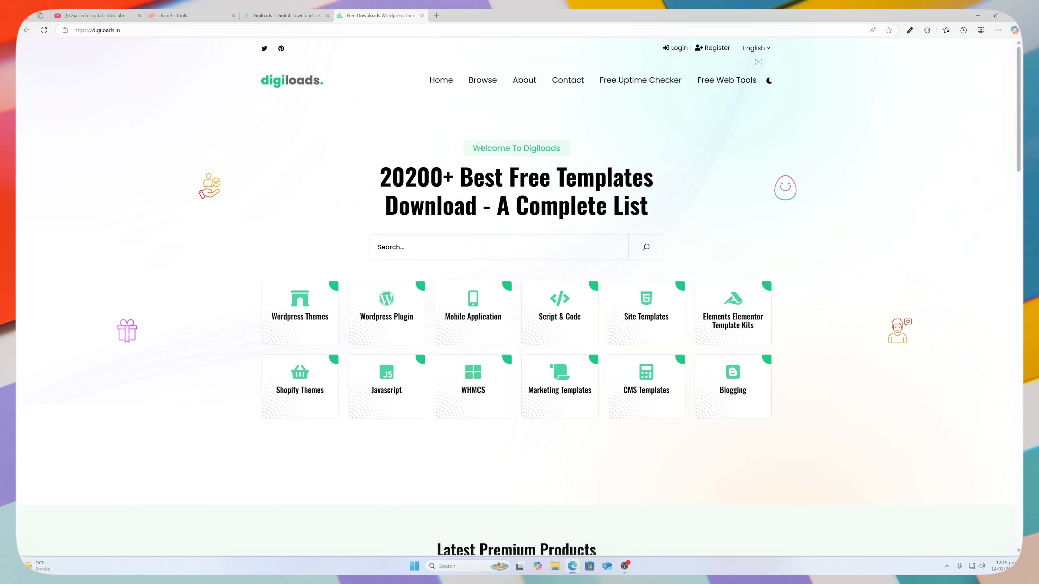
scroll(519, 287, "down", 1)
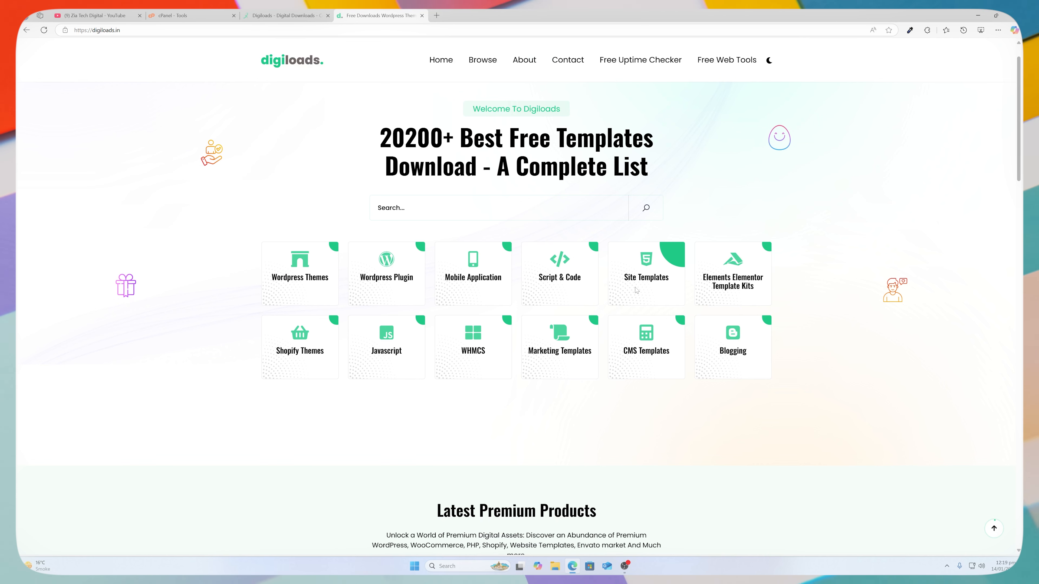
scroll(636, 290, "up", 1)
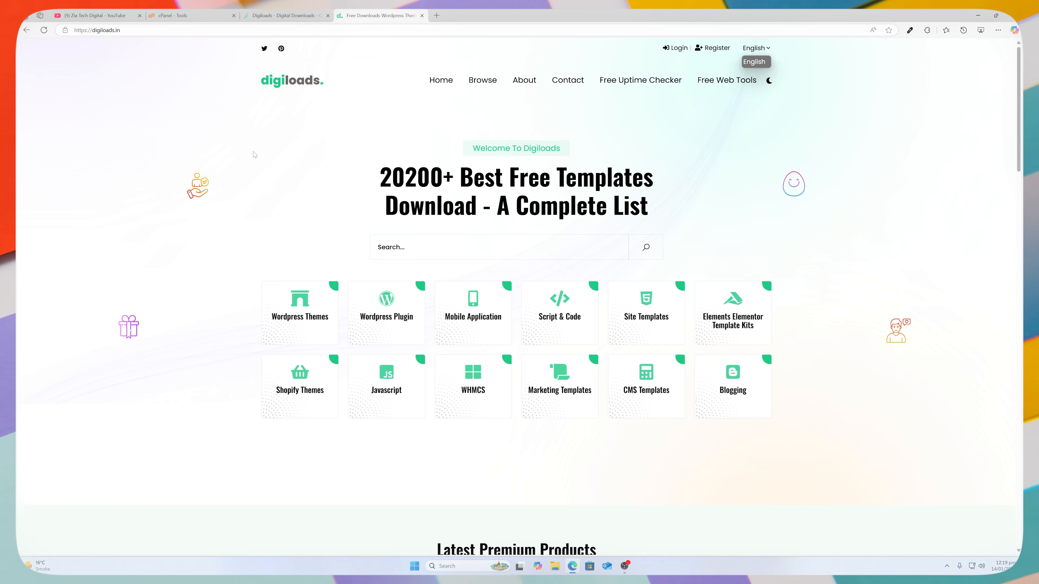
scroll(255, 157, "down", 2)
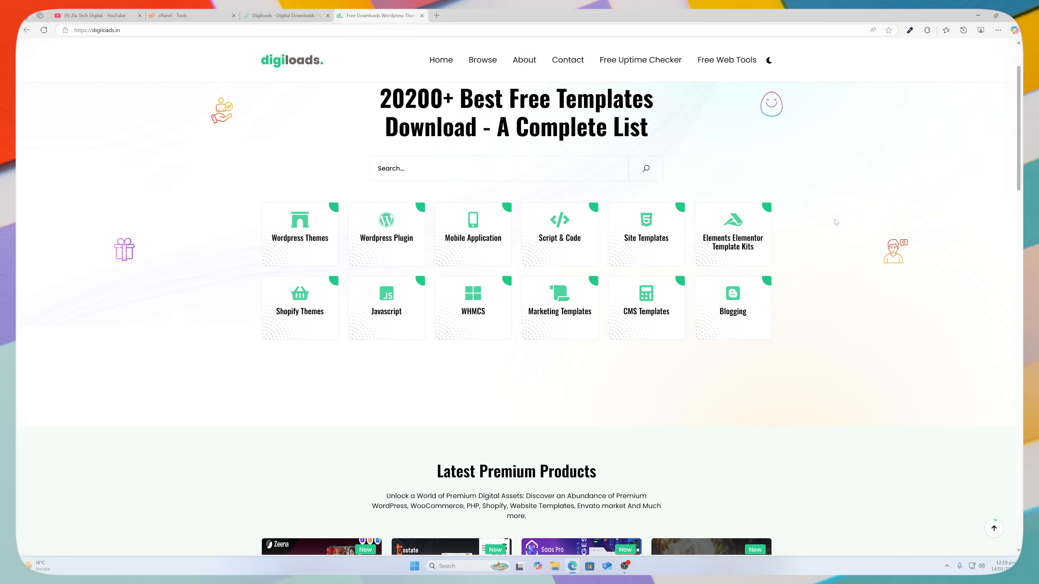
scroll(812, 235, "down", 4)
scroll(812, 234, "down", 2)
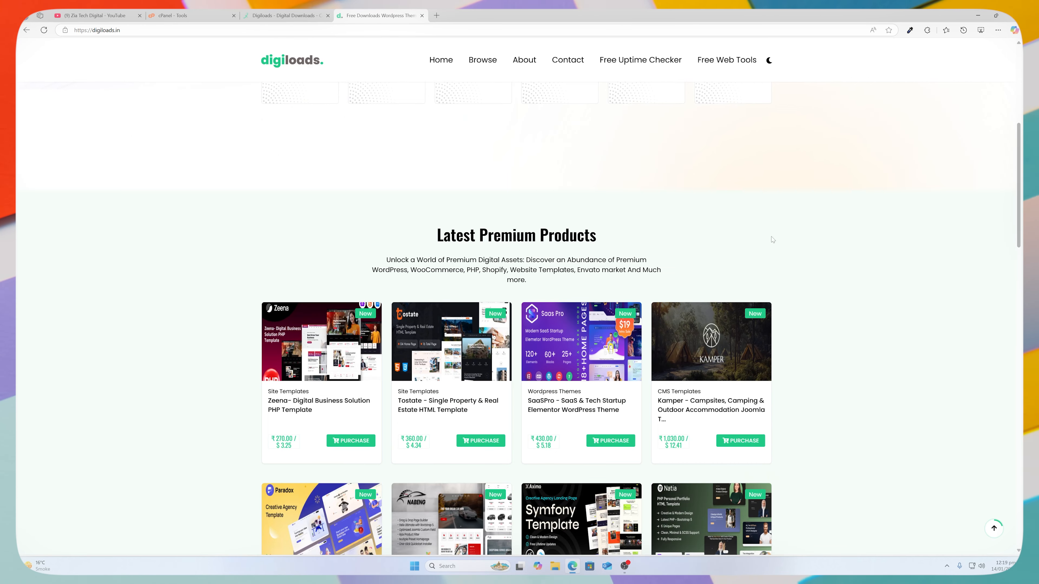
scroll(637, 239, "down", 4)
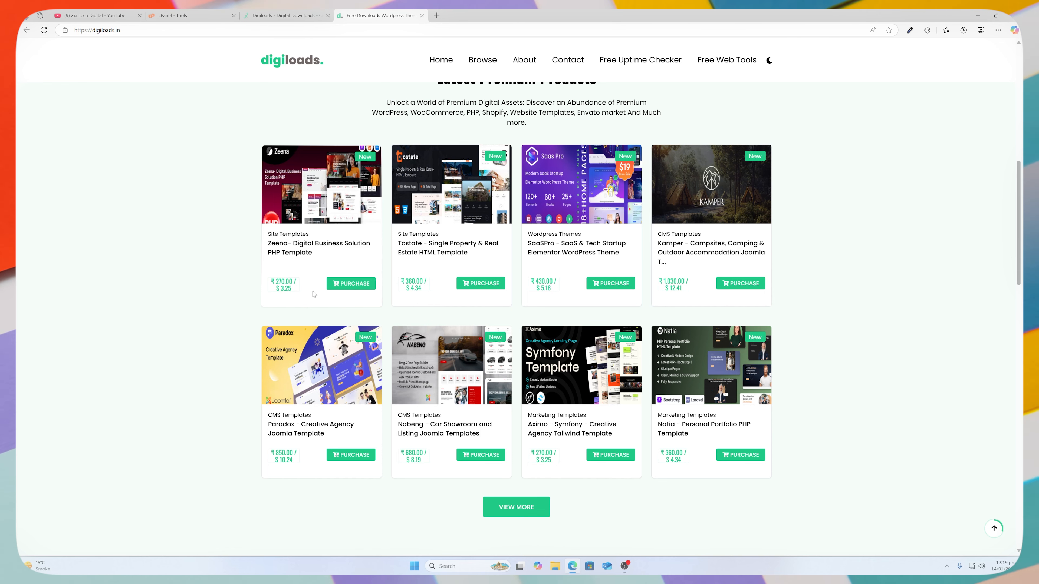
scroll(333, 274, "down", 8)
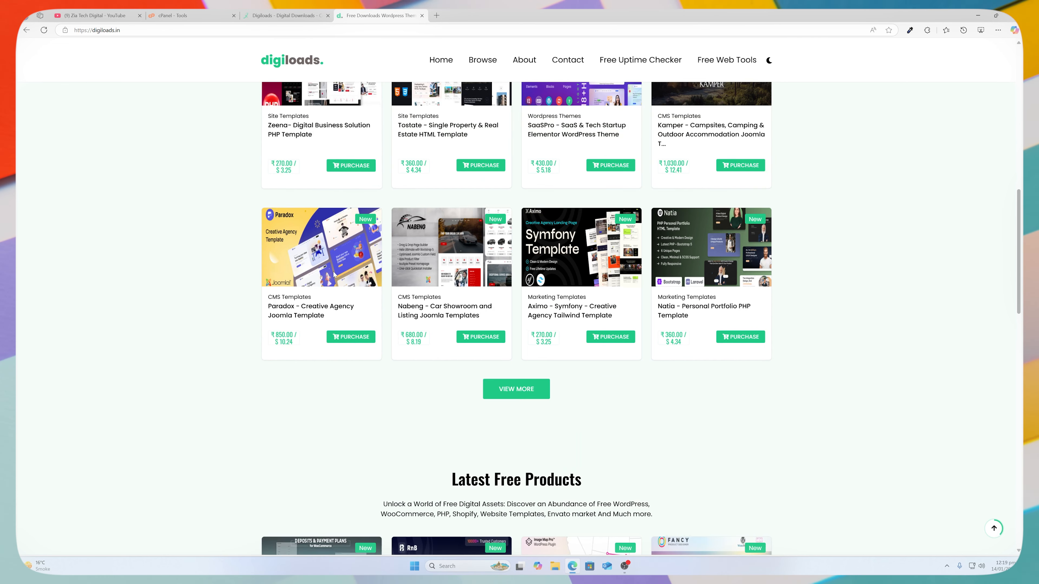
scroll(335, 277, "down", 10)
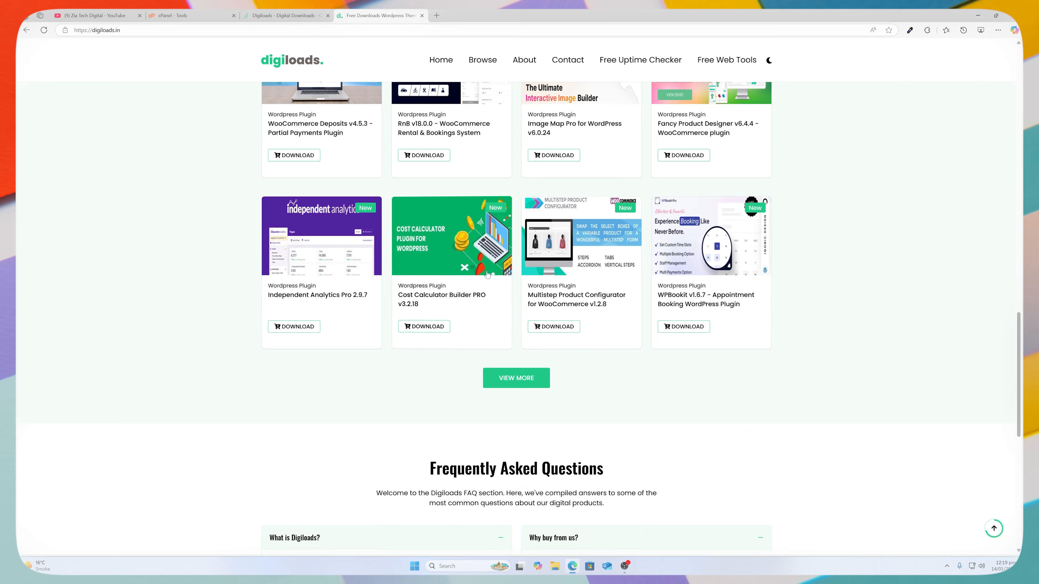
scroll(523, 303, "down", 2)
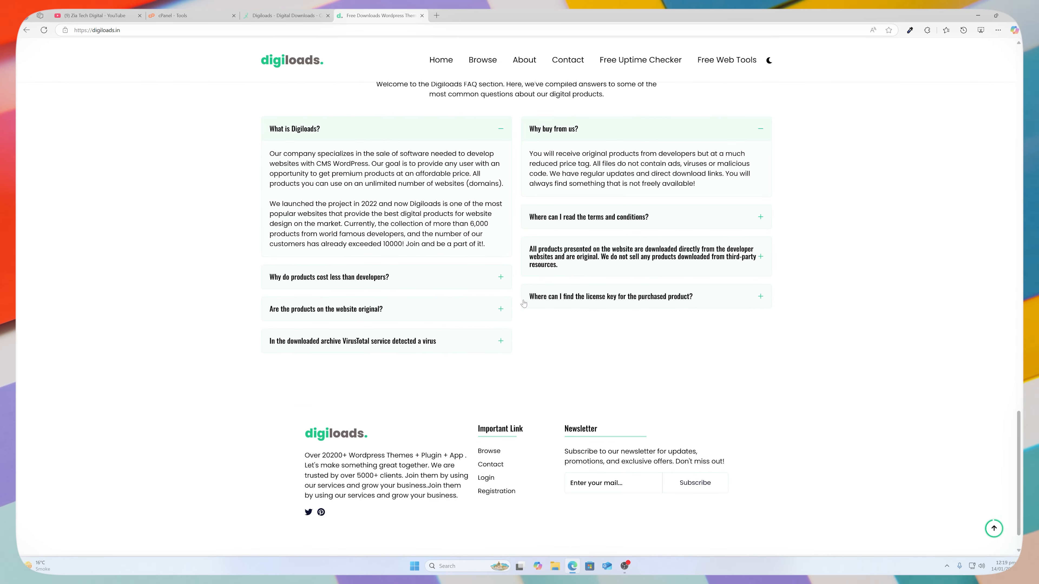
scroll(517, 312, "up", 20)
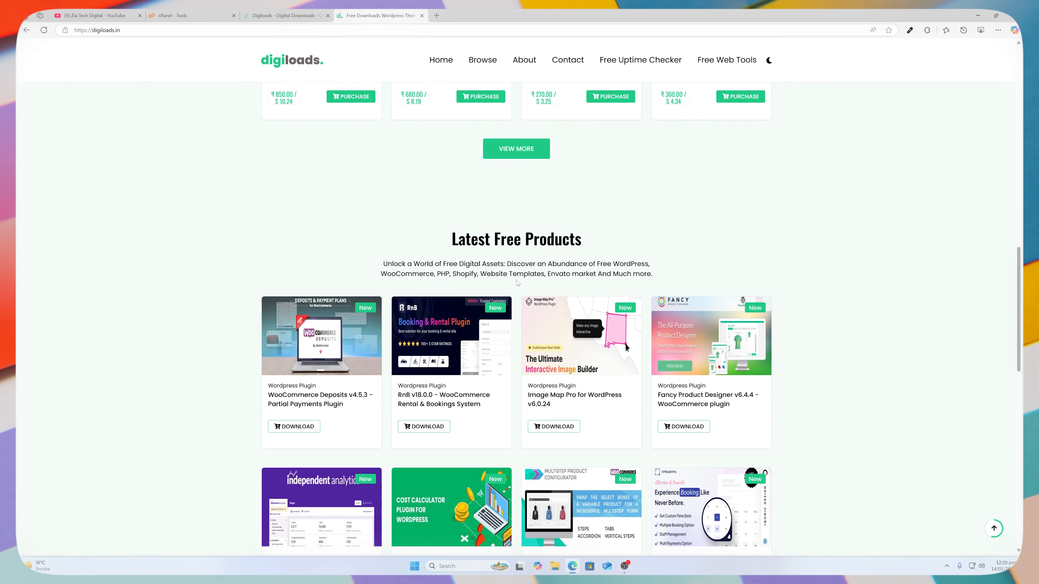
scroll(517, 282, "up", 5)
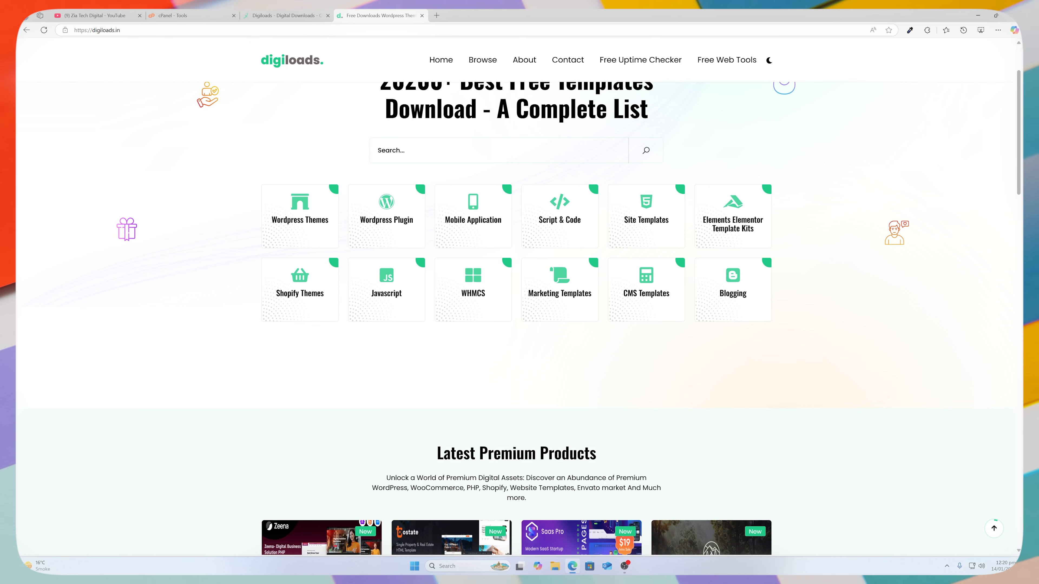
scroll(521, 274, "up", 3)
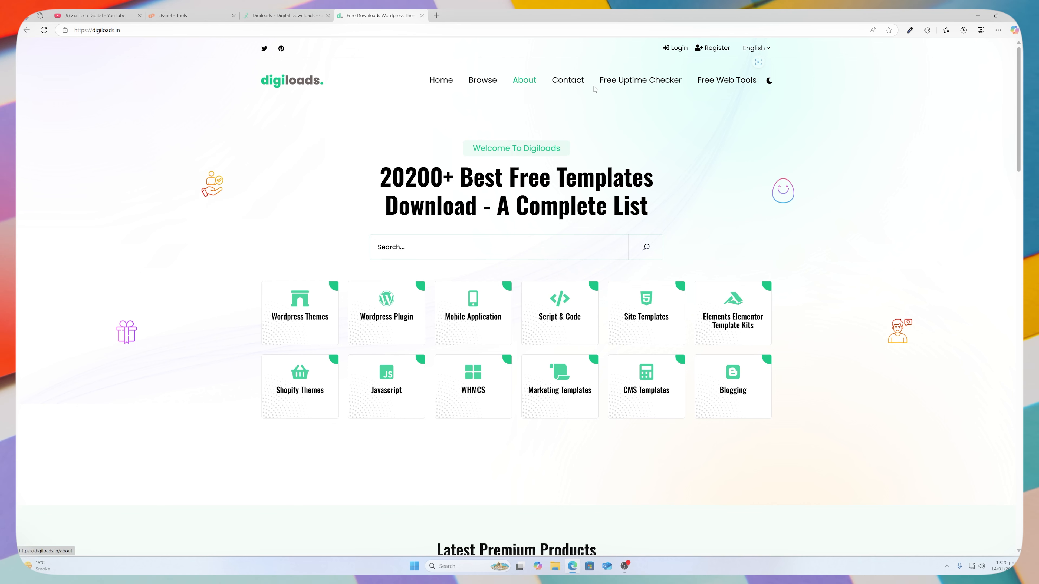
Scroll through the Browse page's WordPress plugin listings, then return to the cPanel Tools tab.
left_click(482, 81)
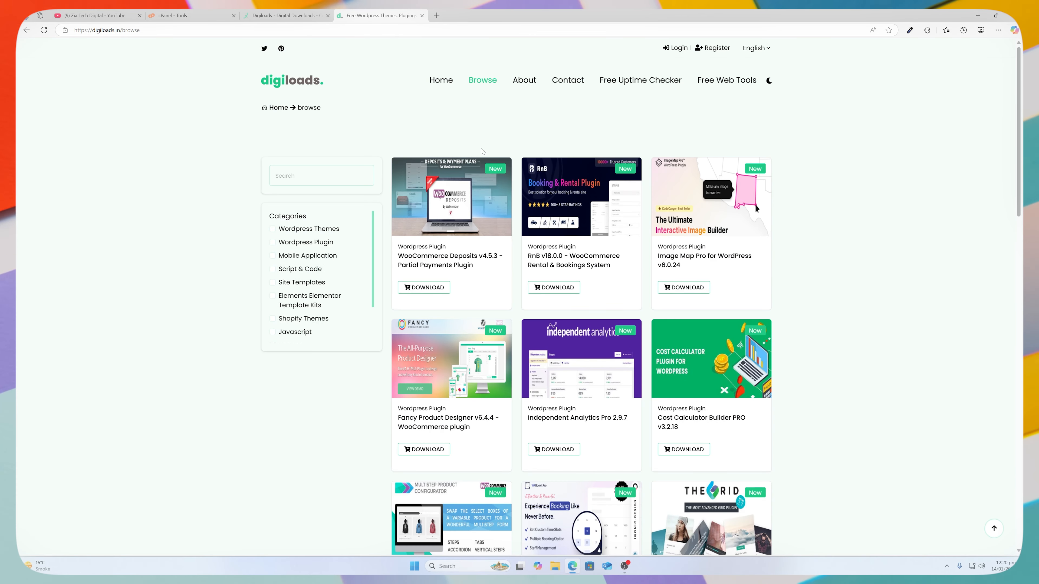
scroll(481, 151, "down", 2)
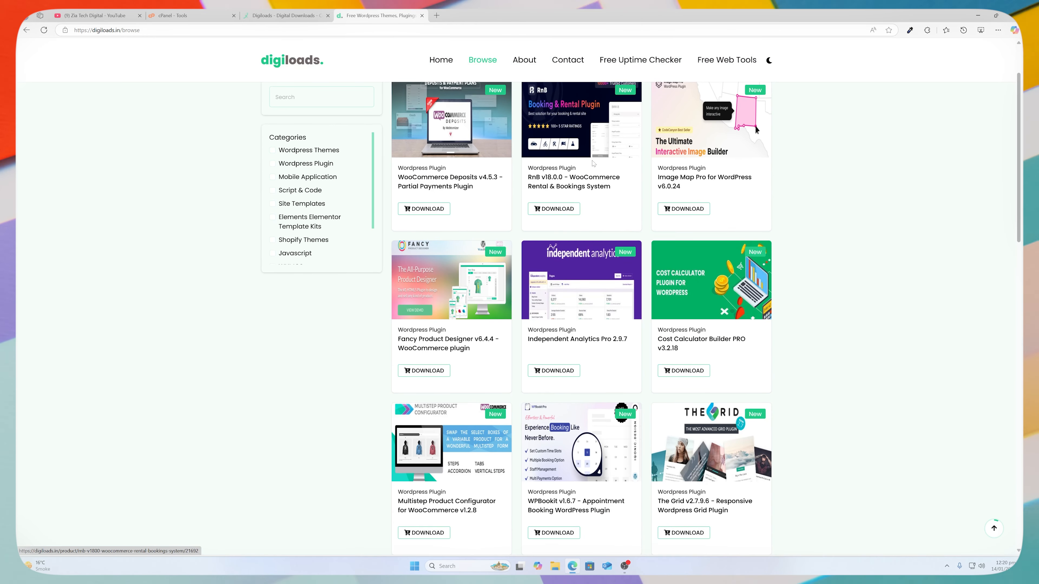
scroll(594, 164, "up", 2)
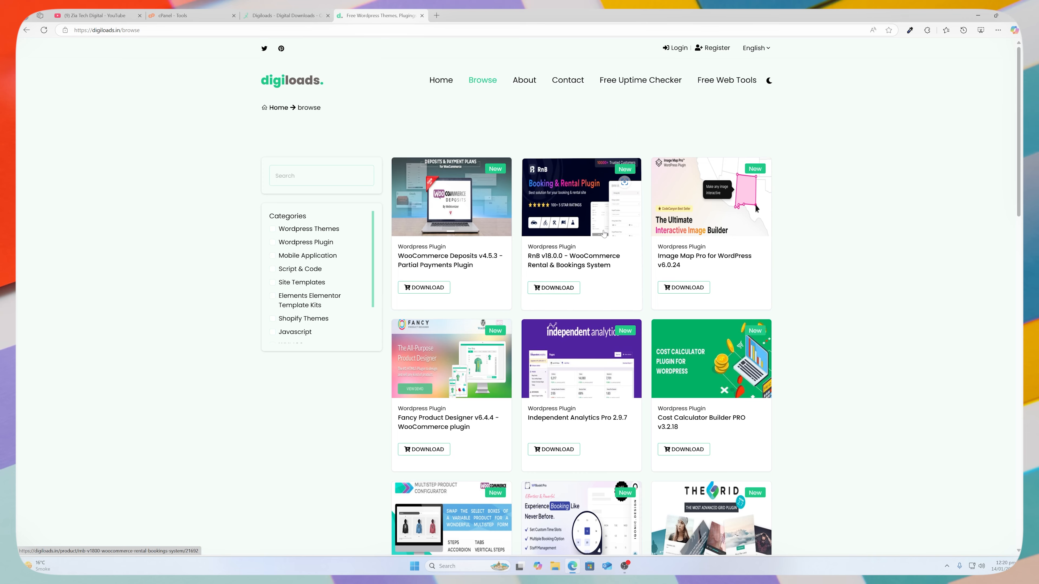
scroll(609, 227, "down", 1)
scroll(609, 226, "down", 3)
scroll(608, 226, "down", 5)
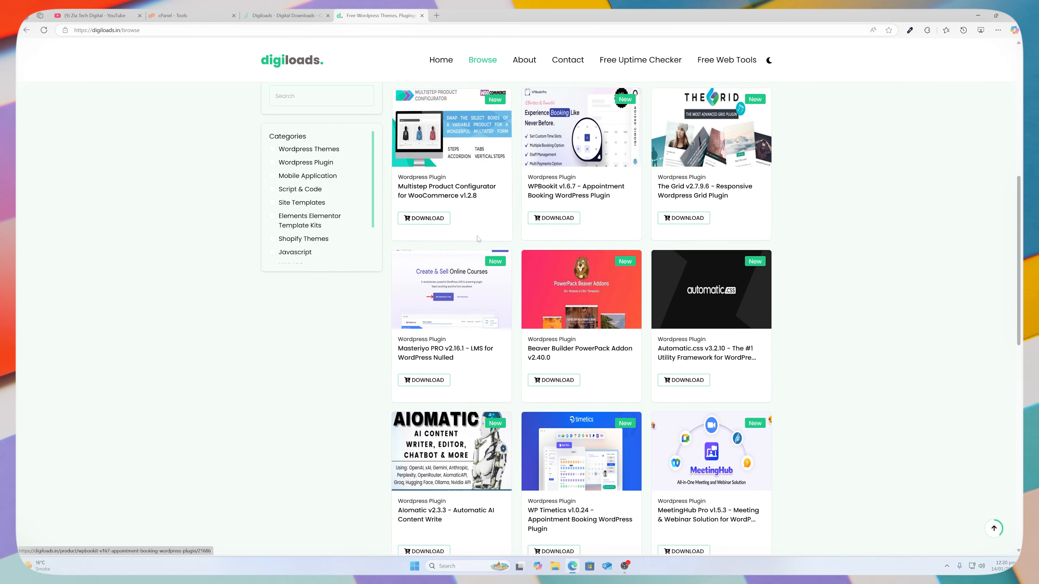
scroll(477, 239, "down", 7)
scroll(499, 238, "up", 15)
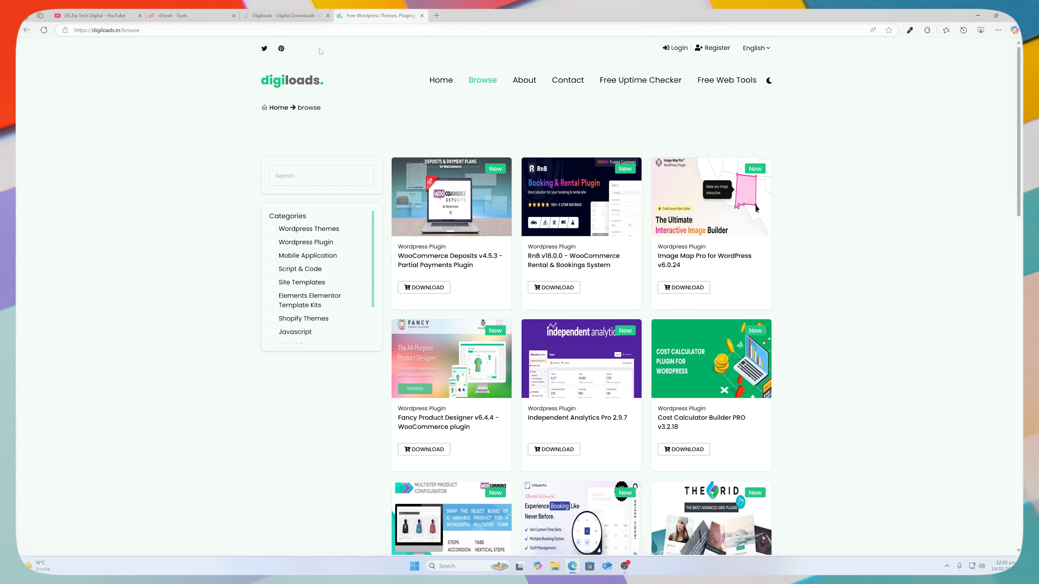
left_click(198, 16)
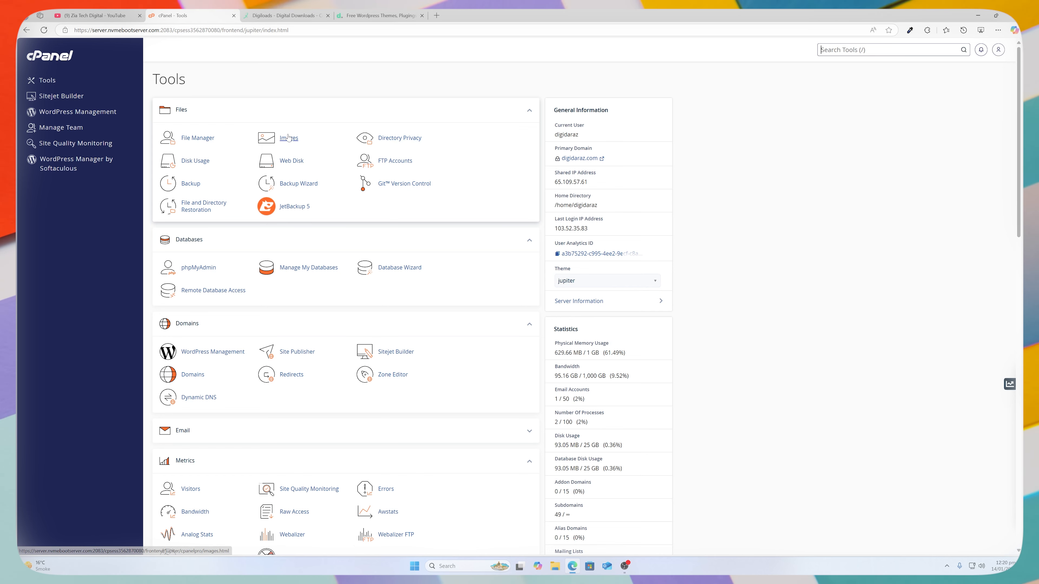
Open File Manager, check the YouTube channel's full description, then return to the folder listing.
left_click(200, 139)
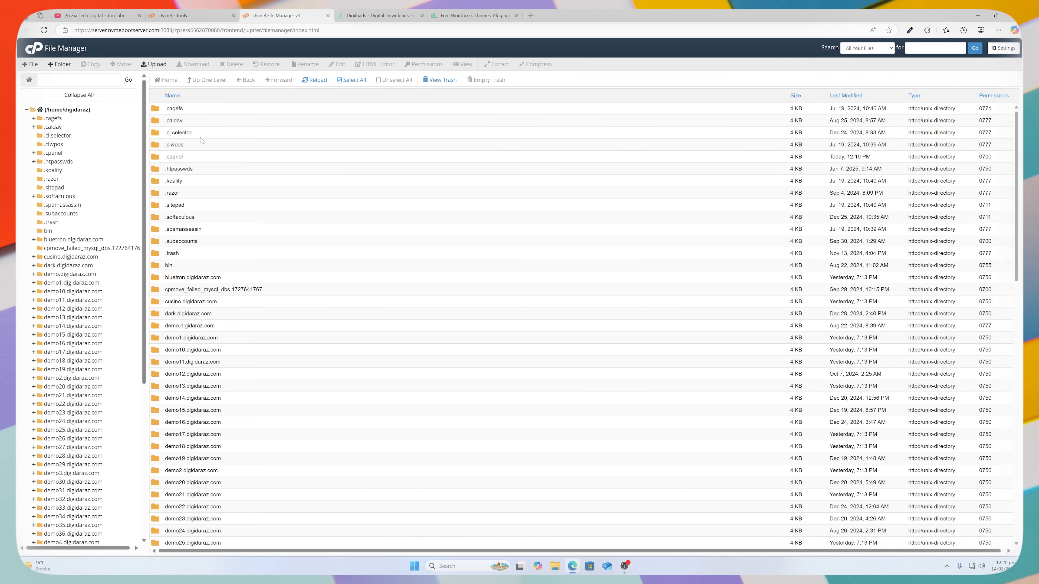
left_click(172, 16)
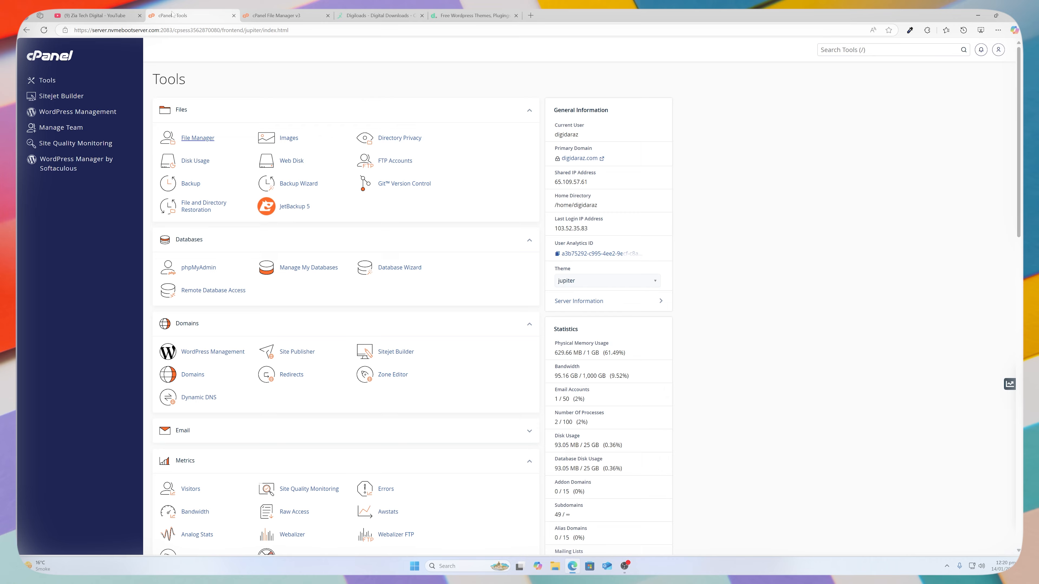
left_click(111, 15)
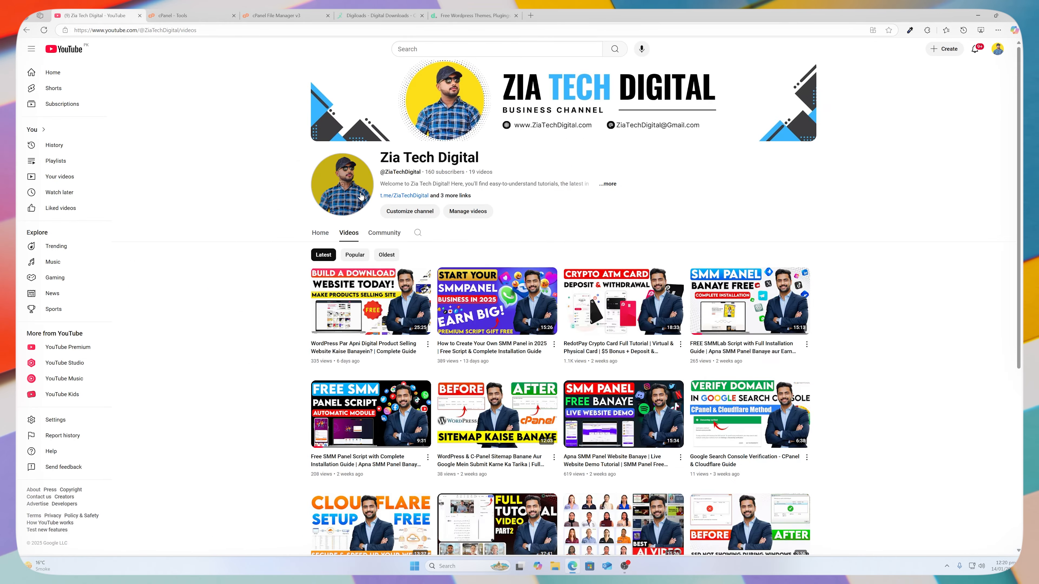
left_click(452, 196)
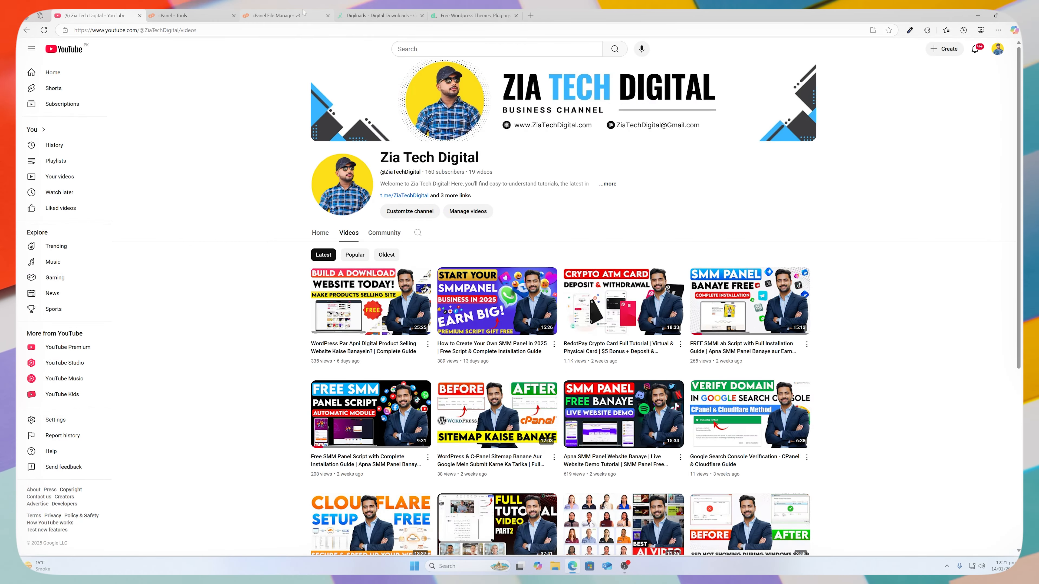
left_click(276, 15)
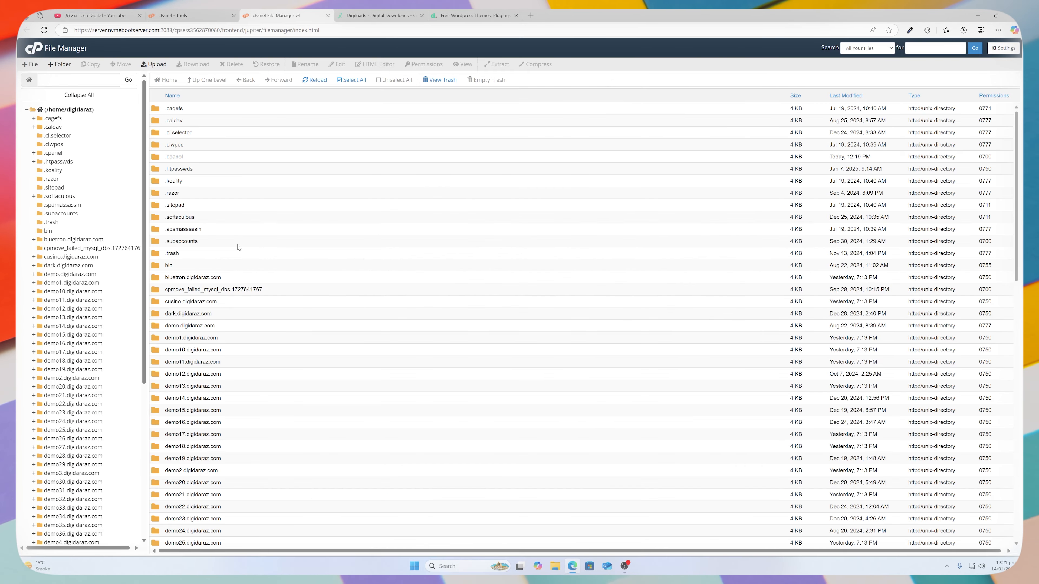
Delete the cgi-bin folder from digi.digidaraz.com and confirm moving it to the trash.
scroll(239, 248, "down", 10)
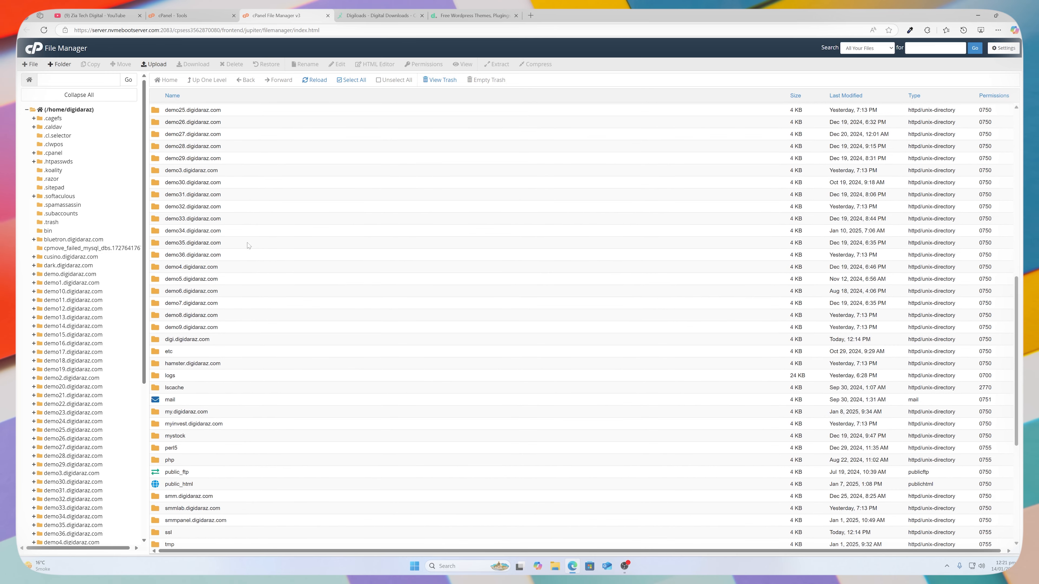
scroll(248, 247, "down", 3)
right_click(199, 119)
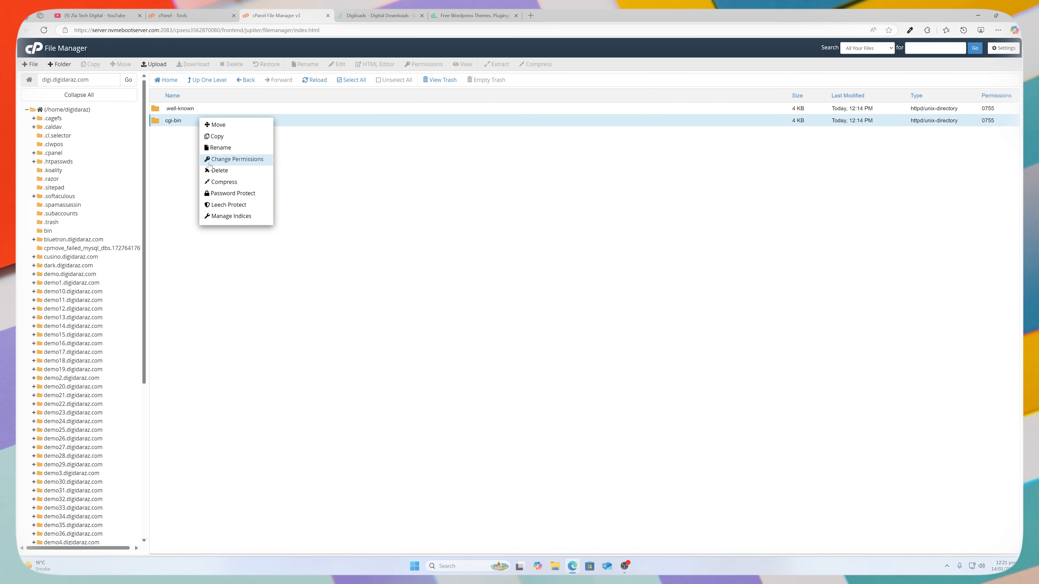
left_click(219, 170)
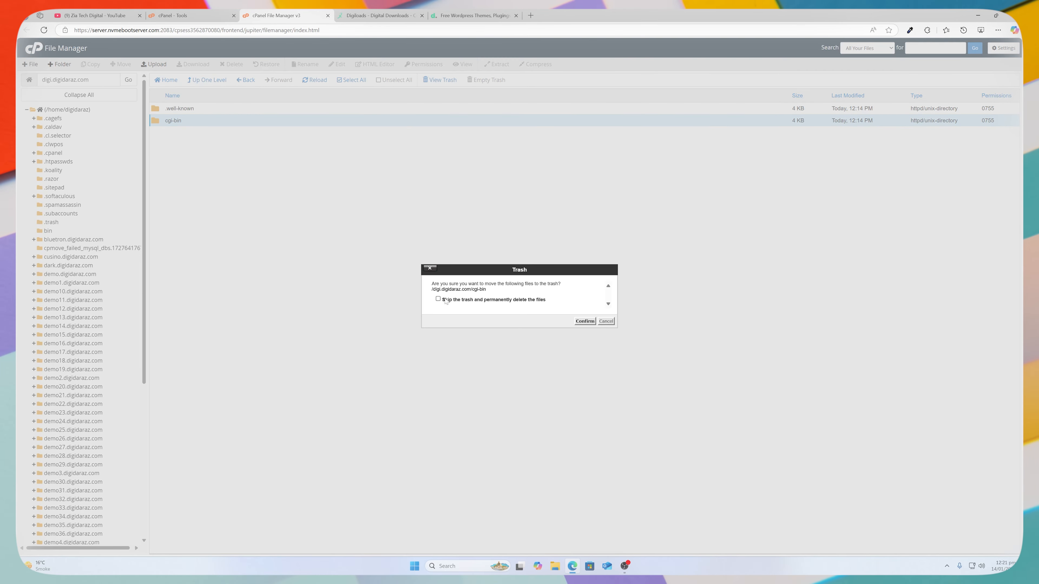
left_click(585, 321)
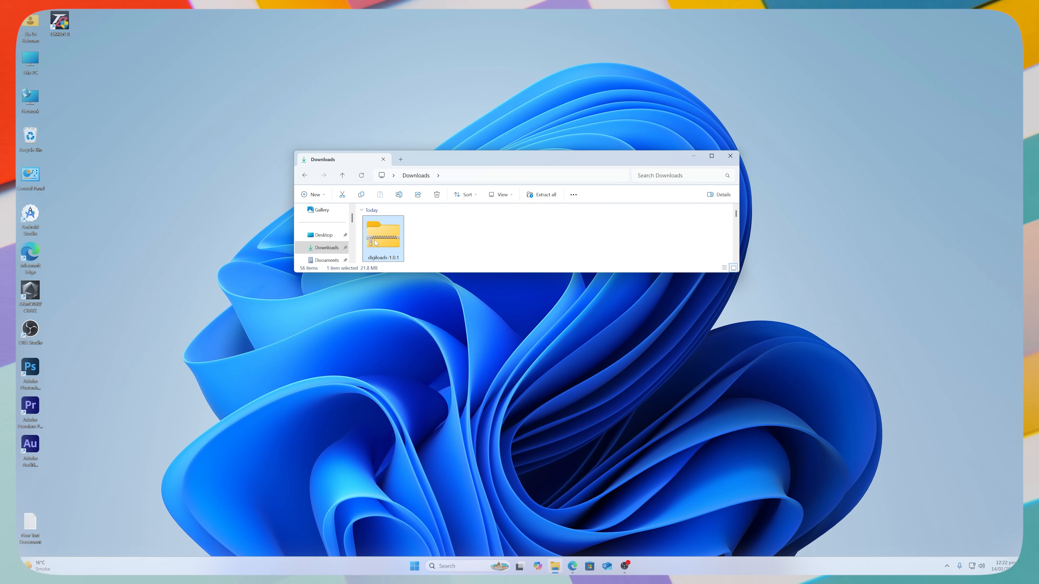
Extract digiloads-1.0.1.zip into Downloads using 7-Zip Extract Here.
right_click(373, 242)
left_click(403, 414)
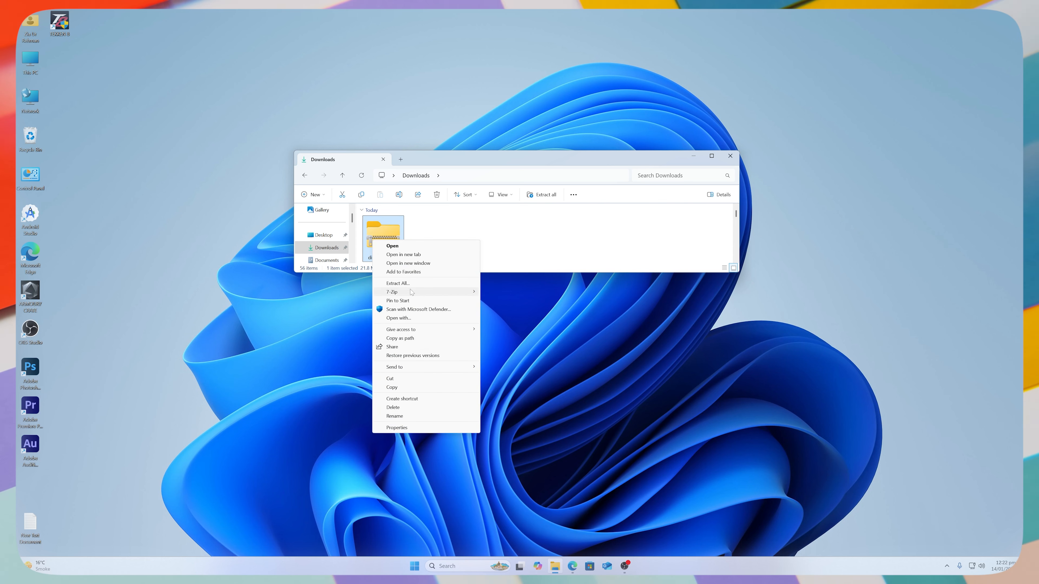
mouse_move(442, 292)
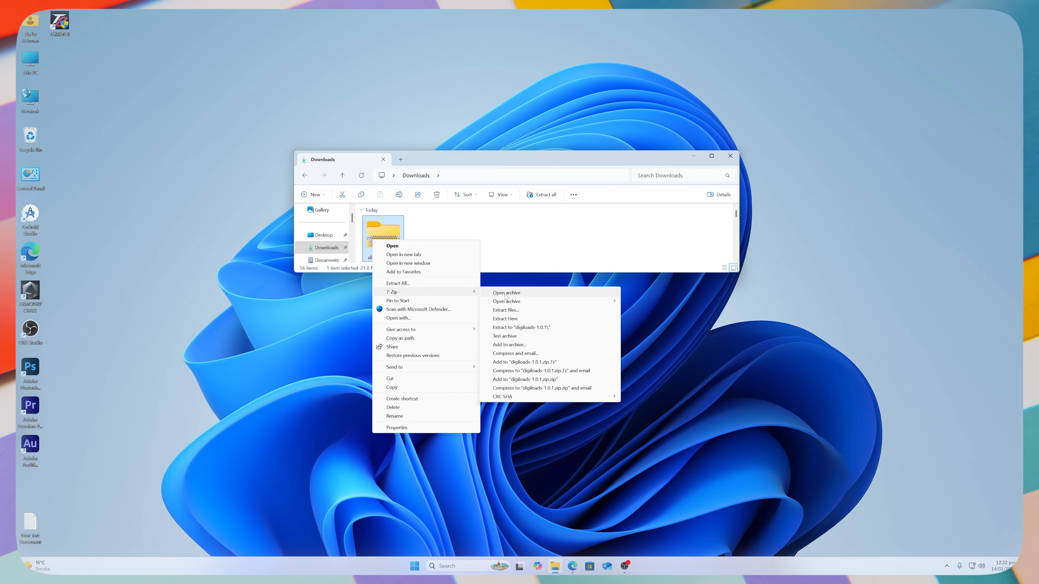
left_click(491, 326)
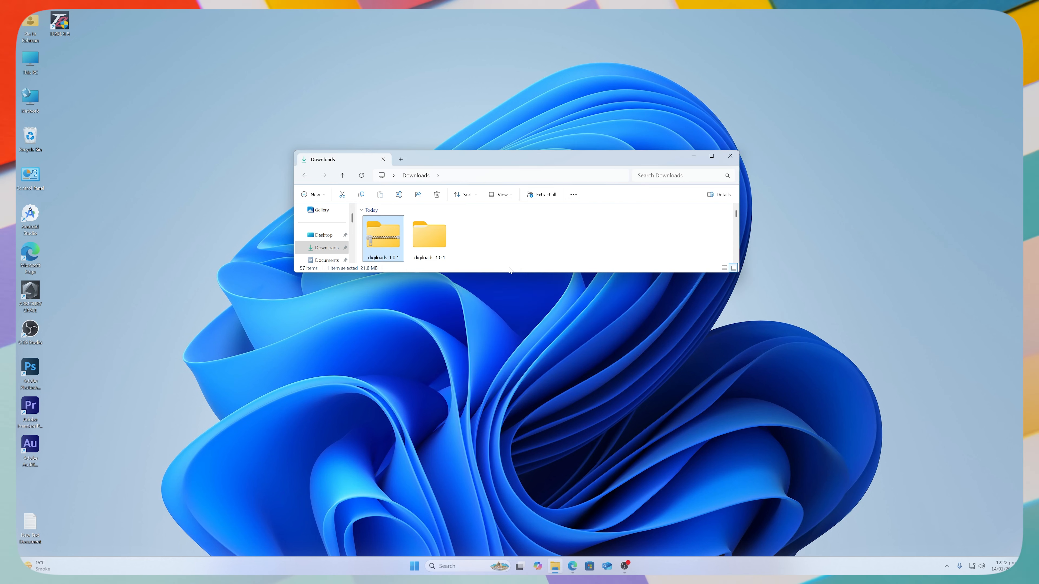
Open the extracted digiloads-1.0.1 folder and its Files subfolder.
left_click(429, 236)
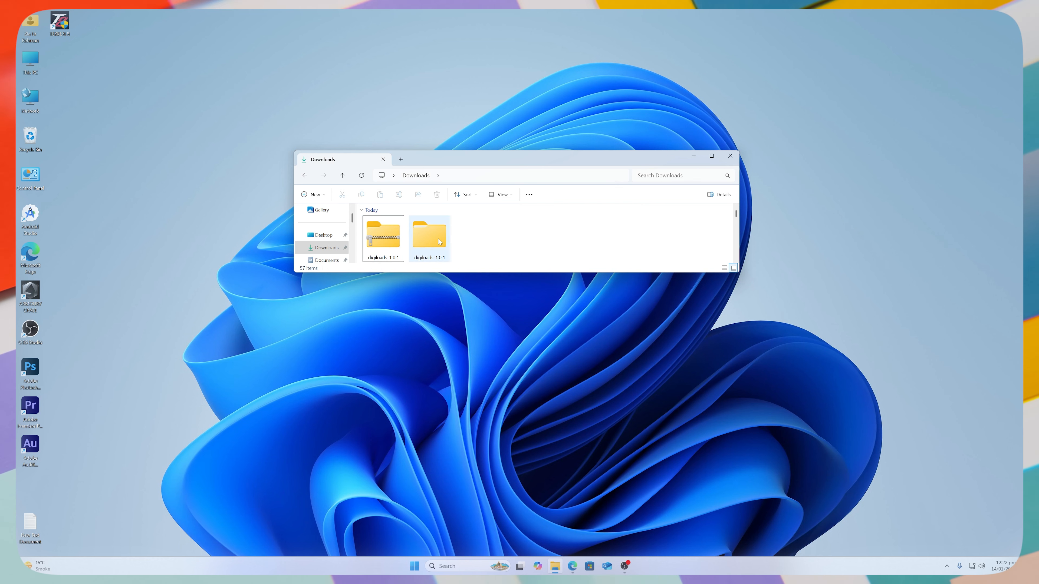
double_click(429, 236)
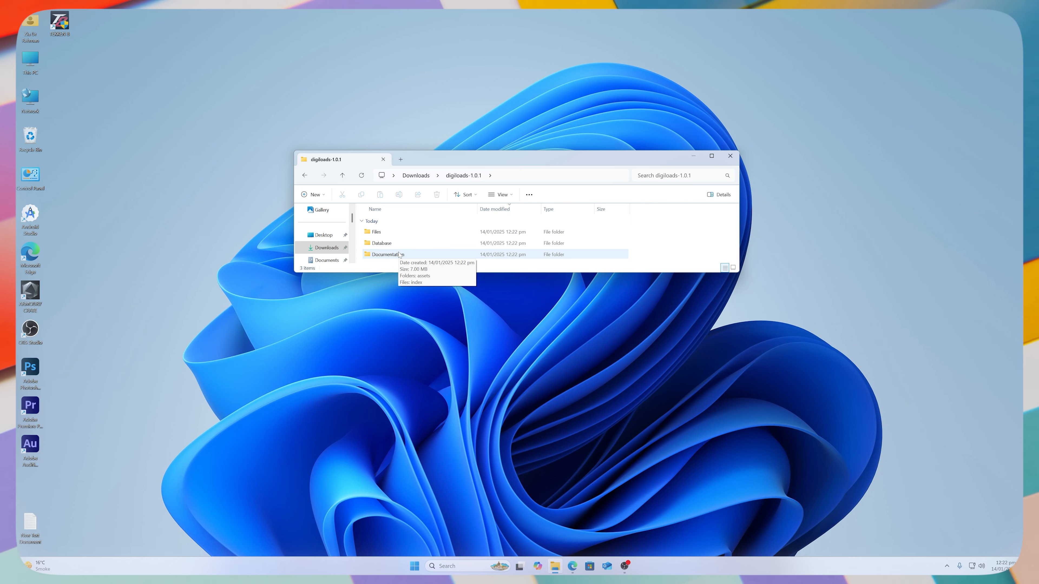
double_click(391, 234)
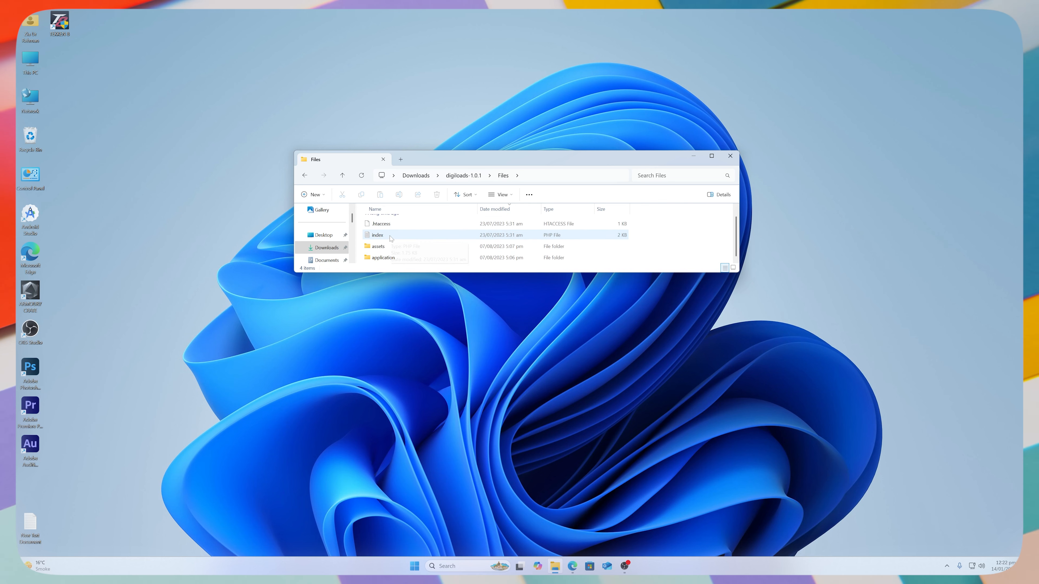
Select all four items in the Files folder and compress them into Files.zip with 7-Zip.
key("ctrl+a")
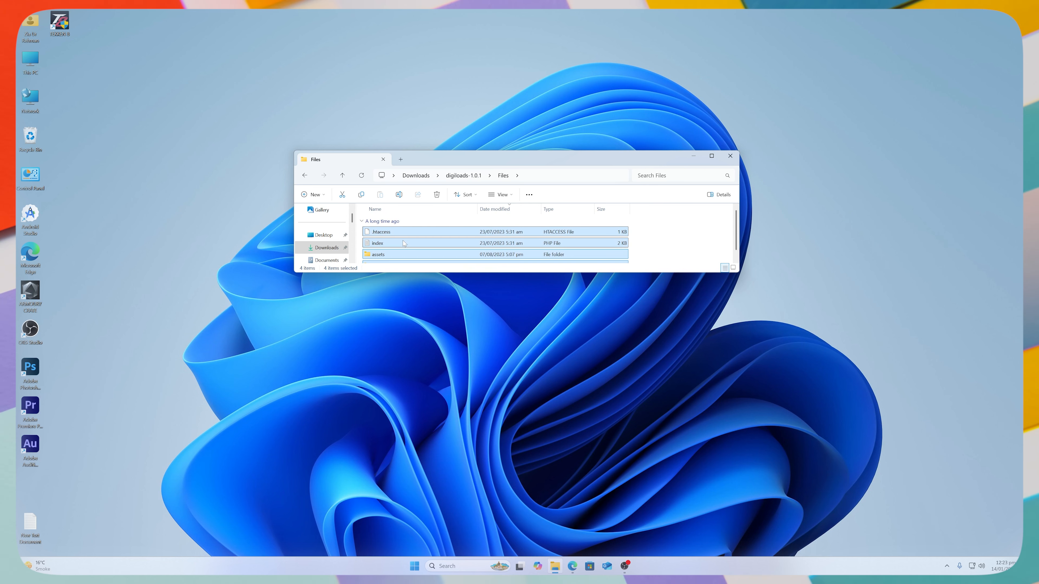
scroll(406, 240, "down", 1)
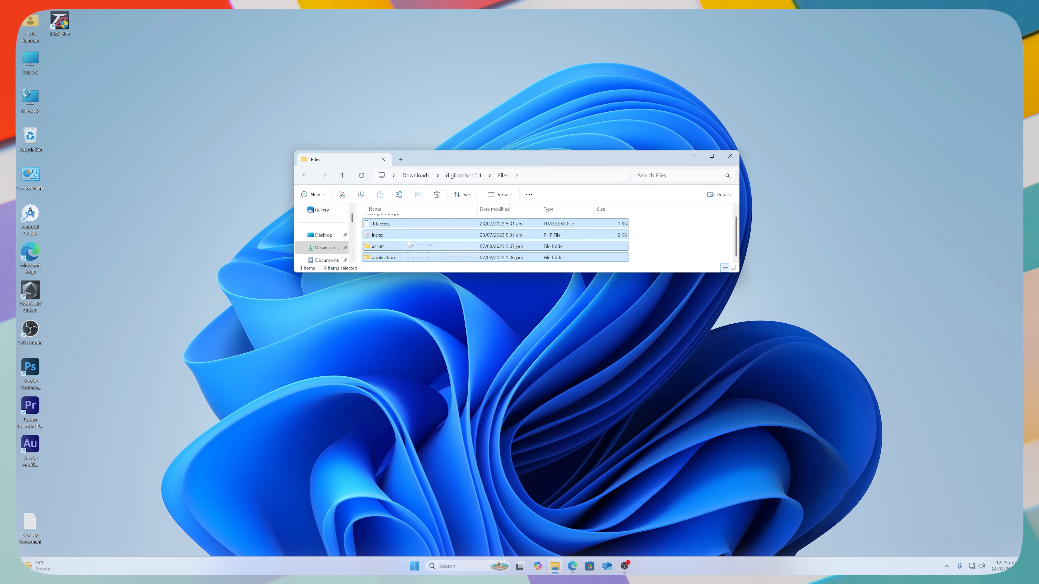
right_click(408, 240)
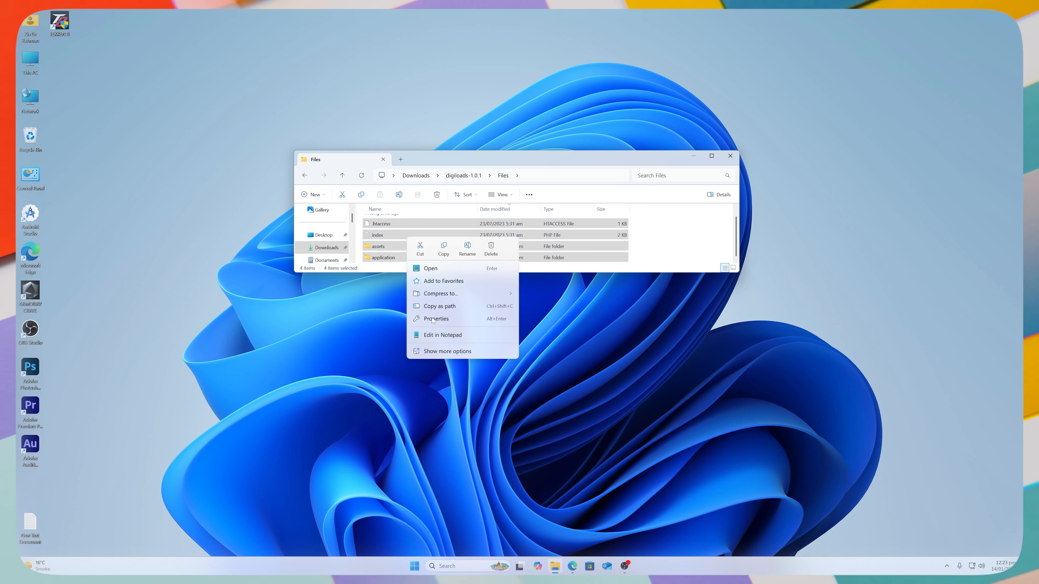
left_click(436, 351)
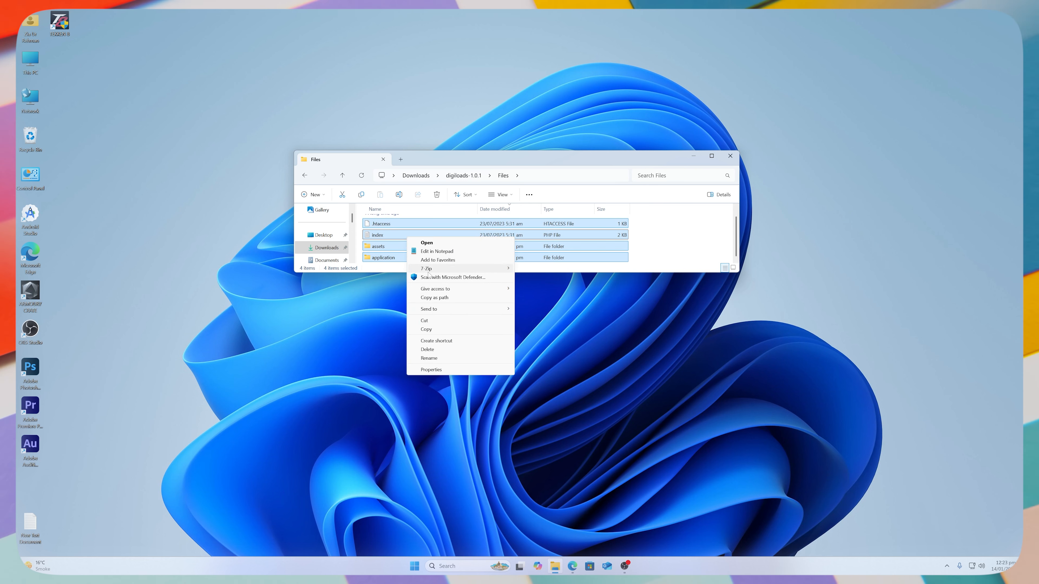
mouse_move(428, 271)
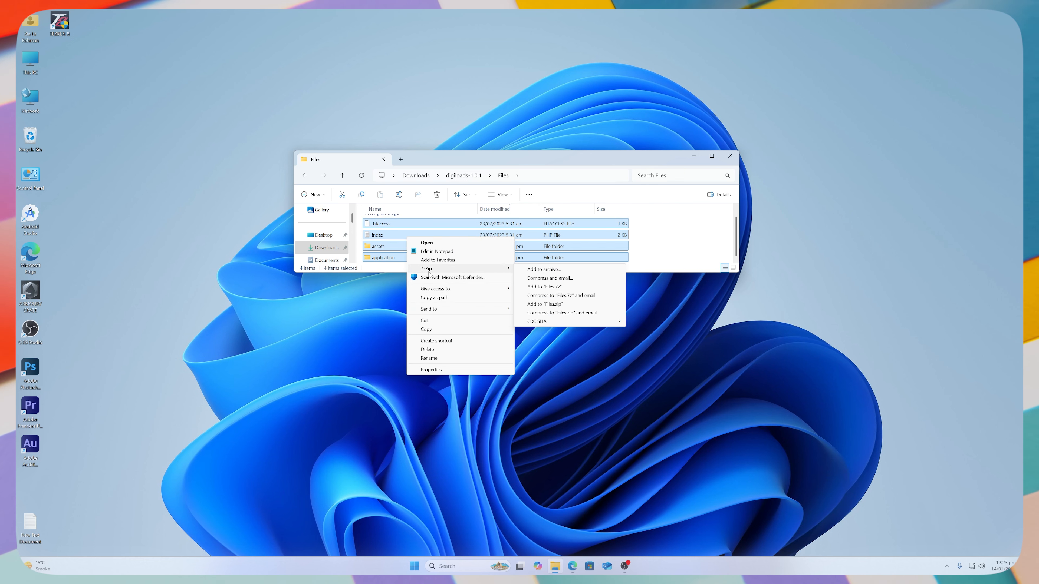
left_click(554, 305)
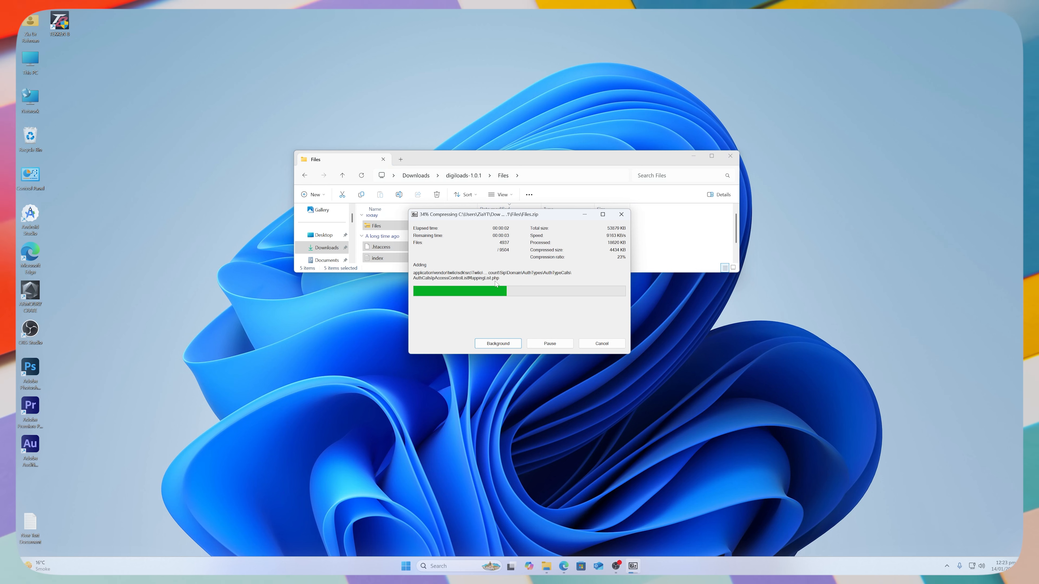
Pick Files.zip in the Open dialog to upload it to digi.digidaraz.com, then return to cPanel Tools.
left_click(689, 228)
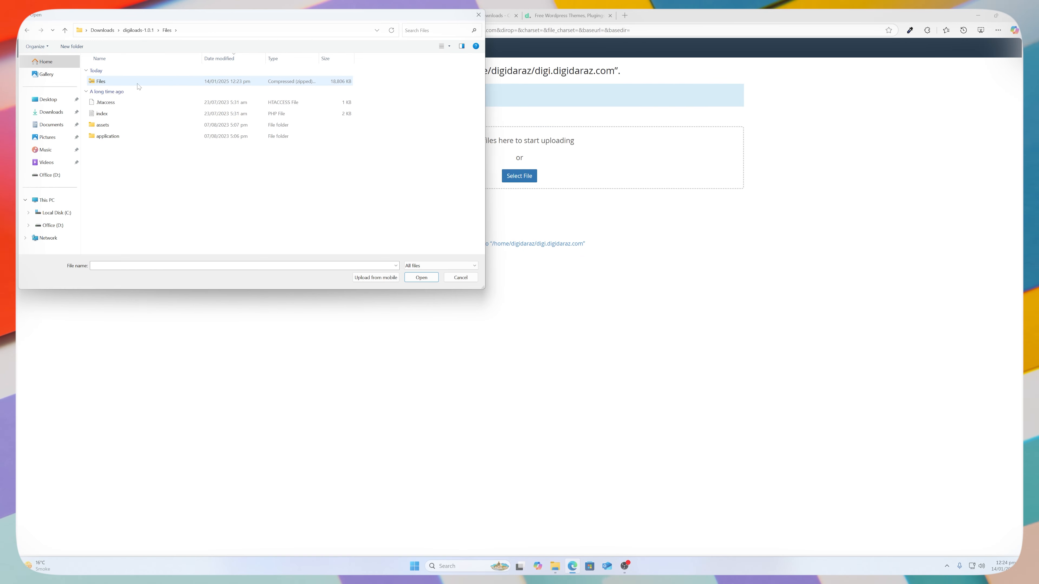
left_click(137, 84)
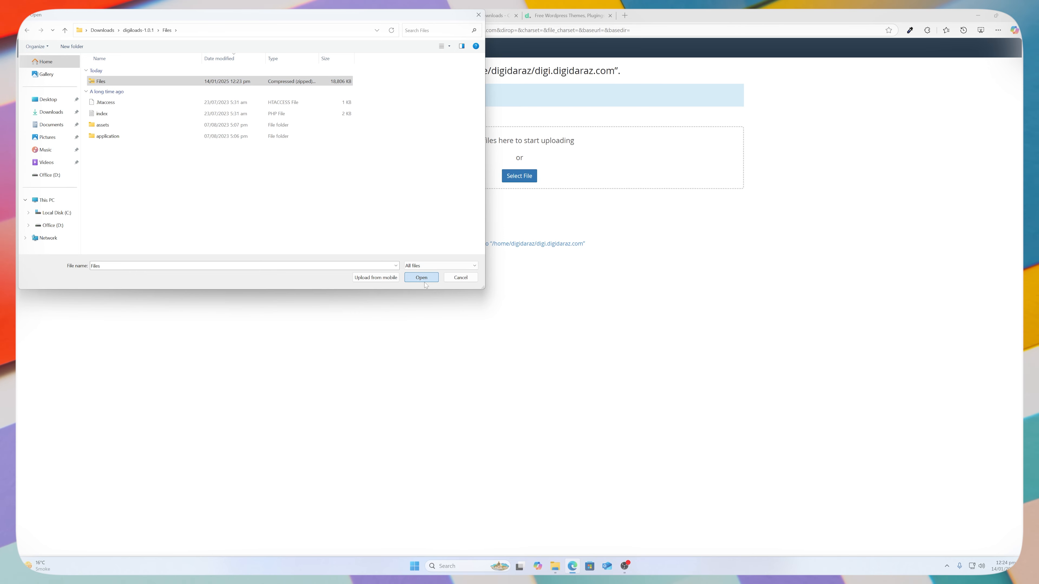
left_click(424, 281)
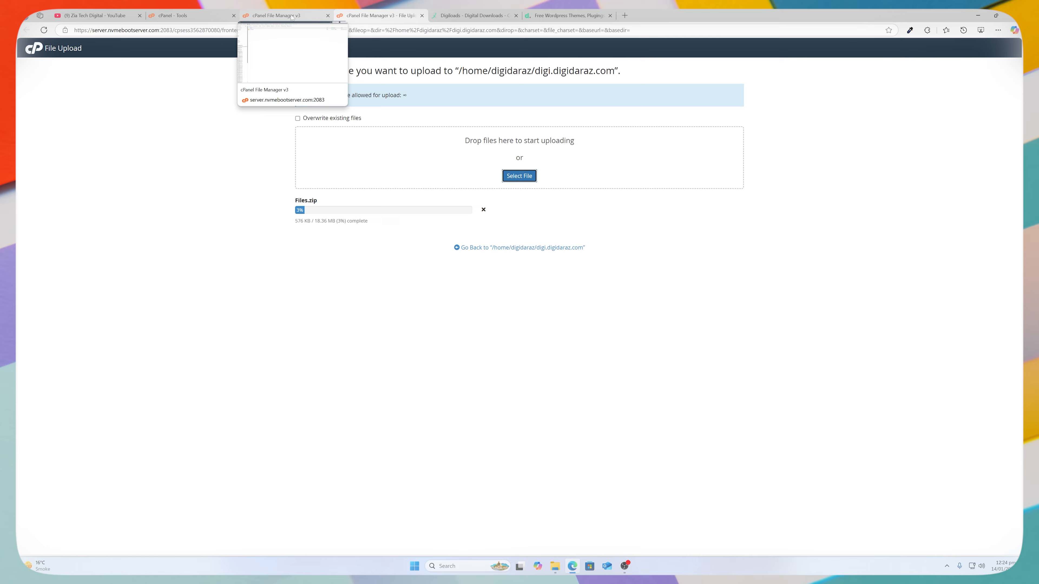
left_click(176, 15)
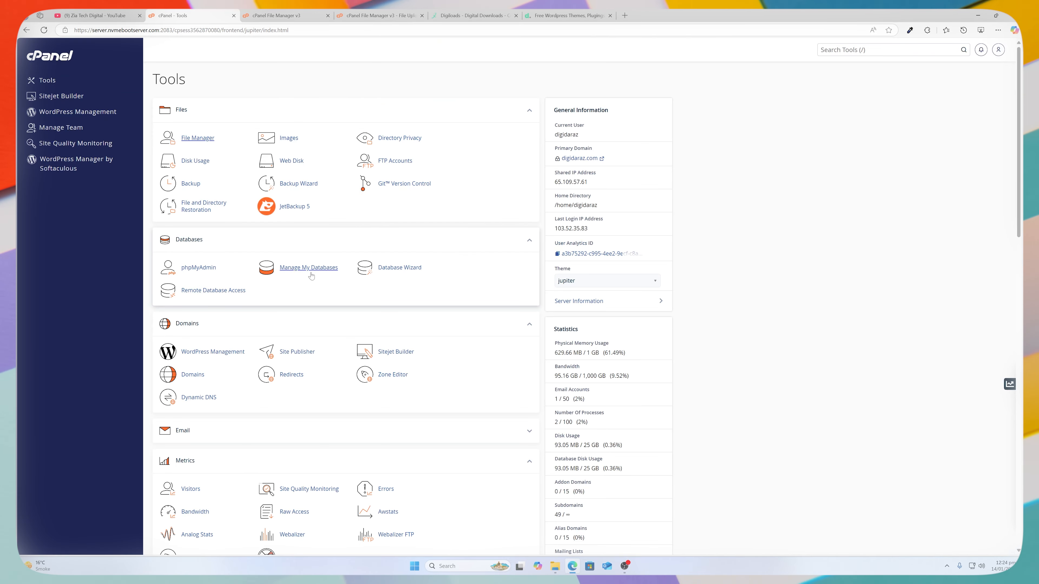
Create a new database named DIGI in Manage My Databases.
left_click(44, 82)
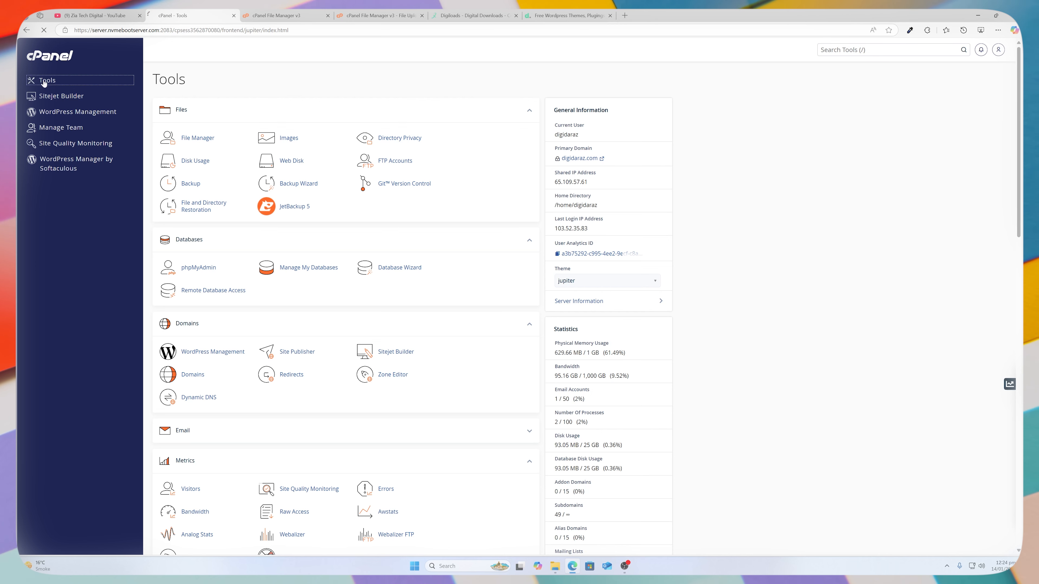
left_click(322, 268)
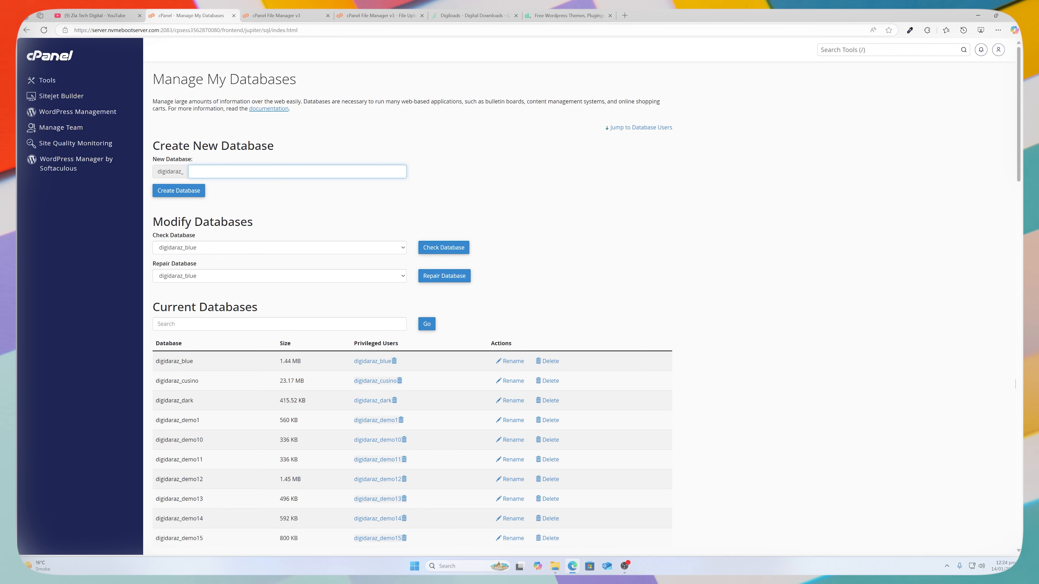
type("DI")
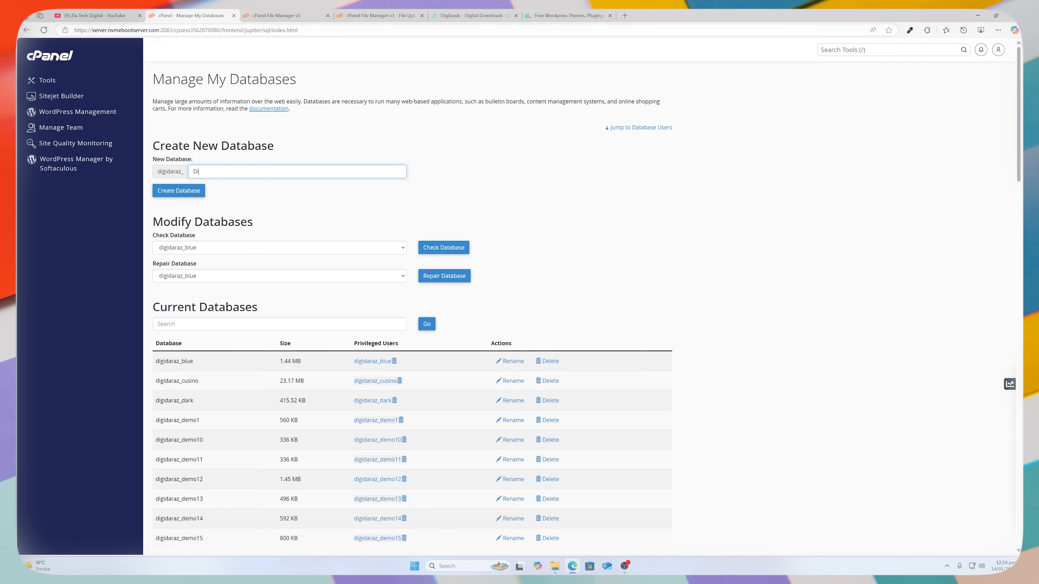
type("GI")
left_click(198, 191)
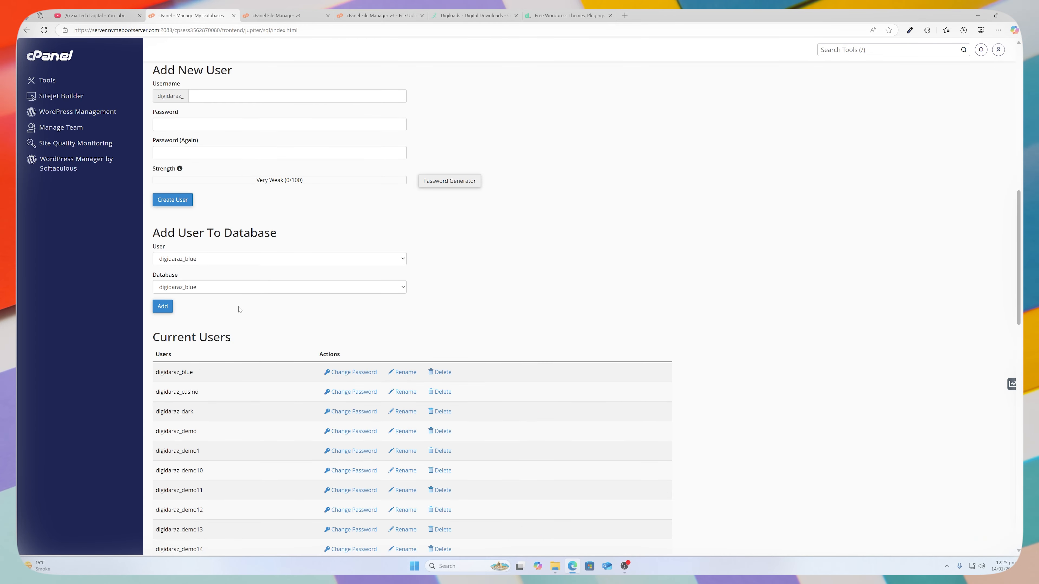
Create the database user digi with a copied, generated strong password.
type("digi")
left_click(446, 181)
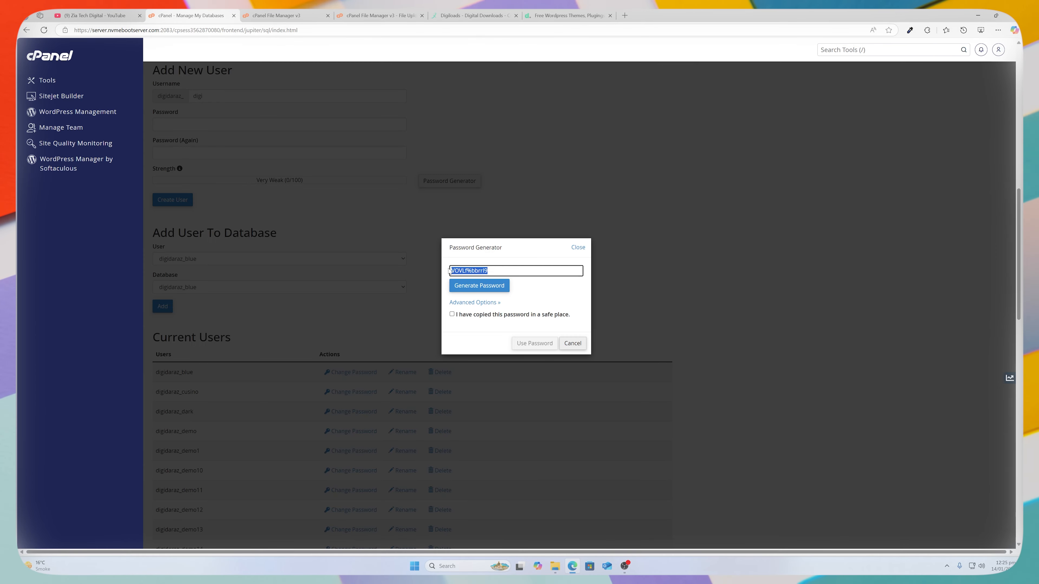
right_click(472, 270)
left_click(521, 347)
left_click(453, 314)
left_click(535, 343)
left_click(168, 200)
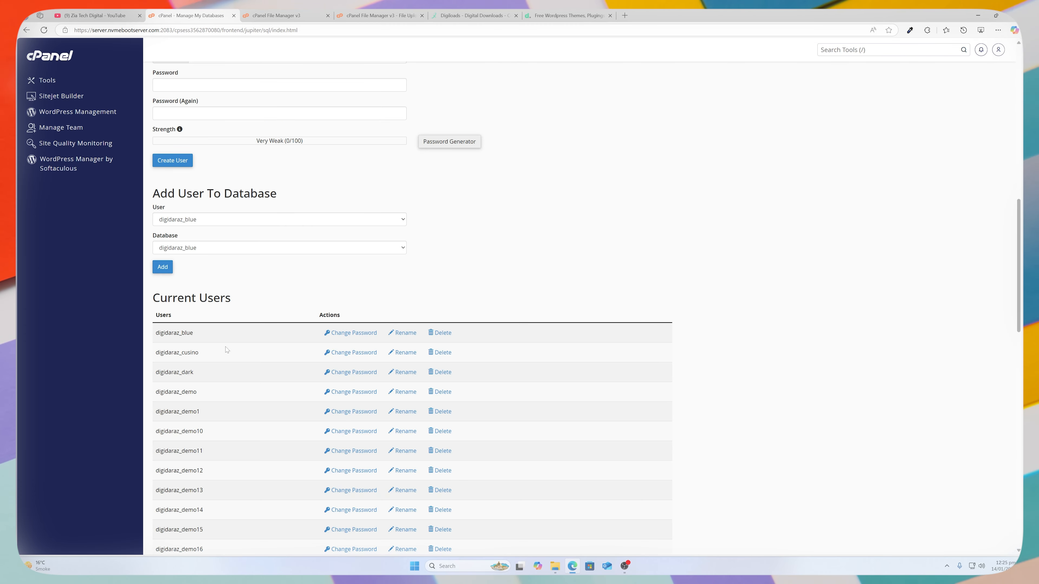
Choose the digi user and the digi database in the Add User To Database form.
left_click(221, 220)
scroll(201, 327, "down", 8)
left_click(195, 318)
left_click(192, 248)
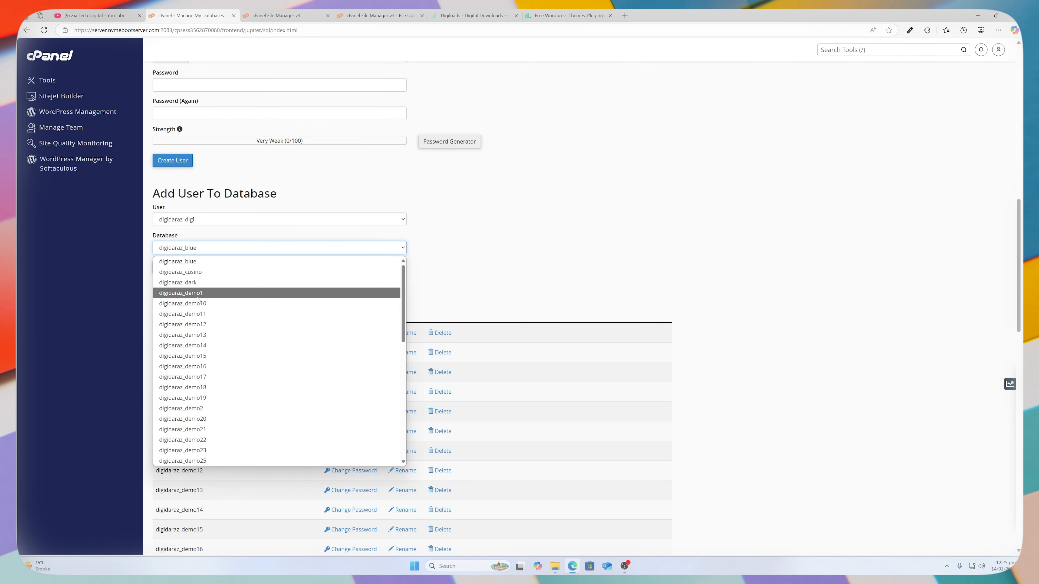
scroll(191, 327, "down", 8)
left_click(193, 345)
scroll(259, 316, "up", 1)
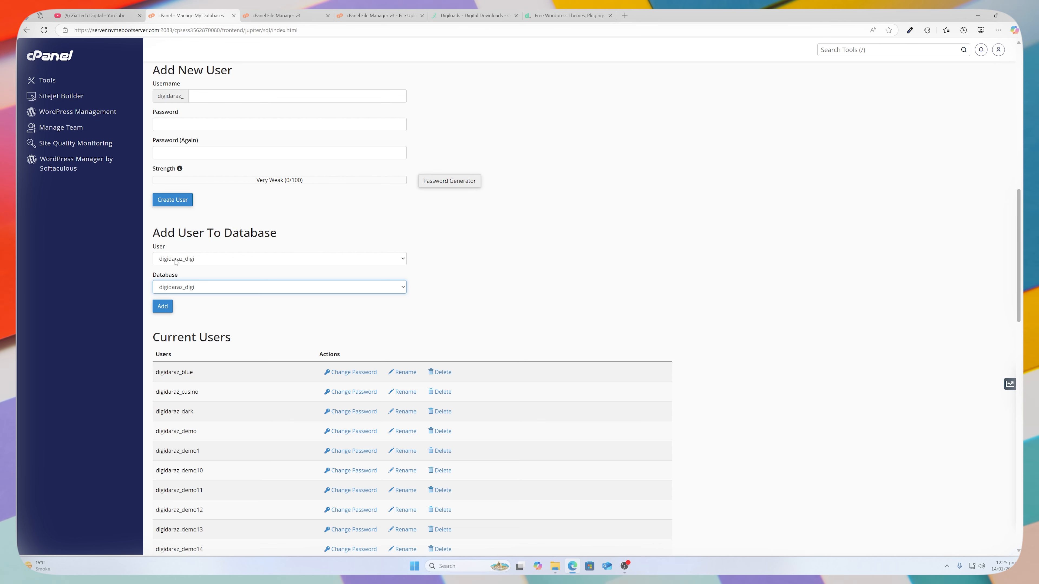
Add the digi user to the digi database with ALL PRIVILEGES and save the changes.
left_click(162, 306)
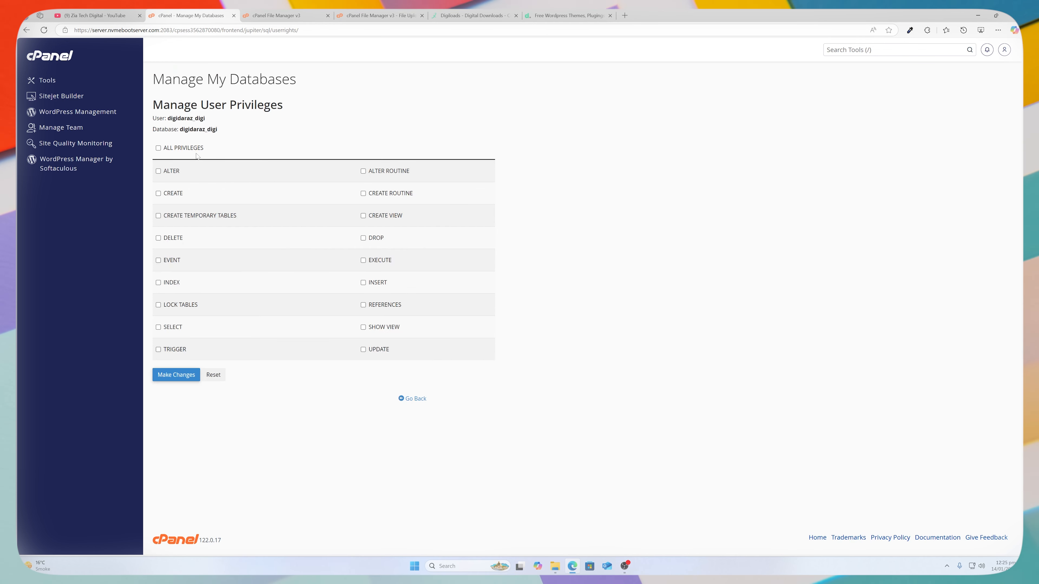
left_click(194, 149)
left_click(175, 374)
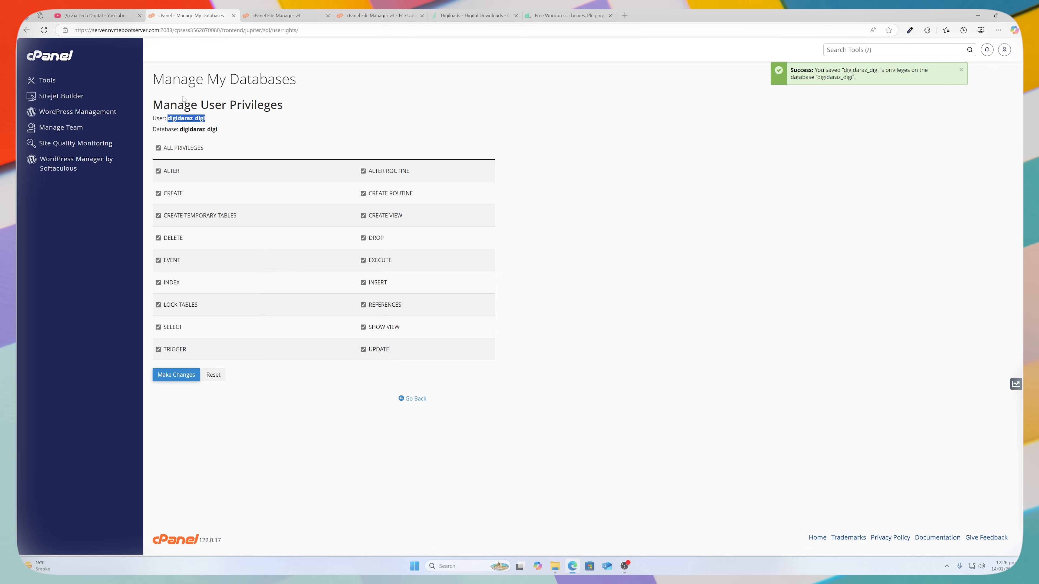
left_click(50, 84)
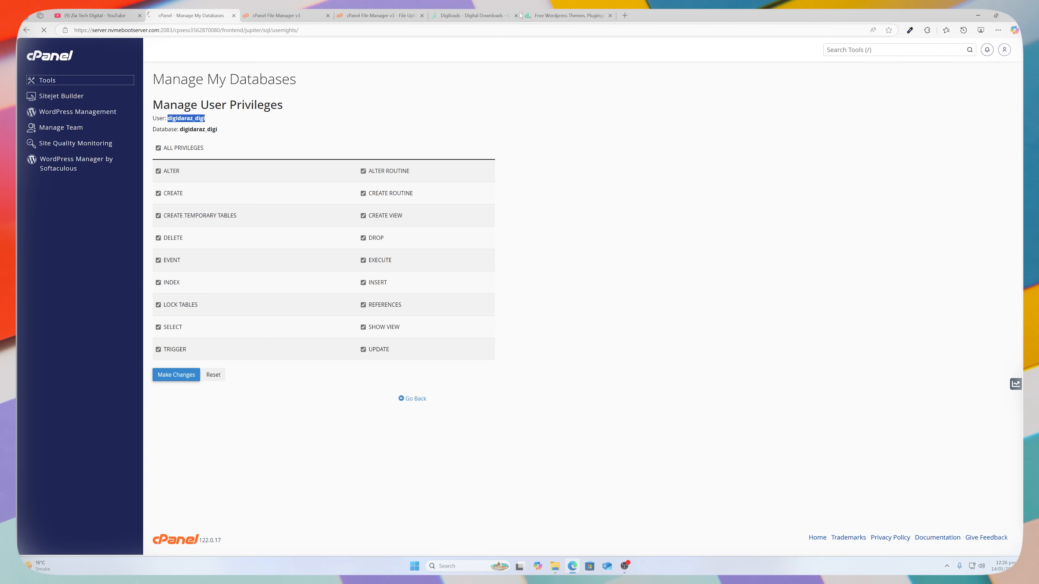
Extract the uploaded Files.zip on the server, delete the archive, and bring up the .env file's actions.
left_click(378, 15)
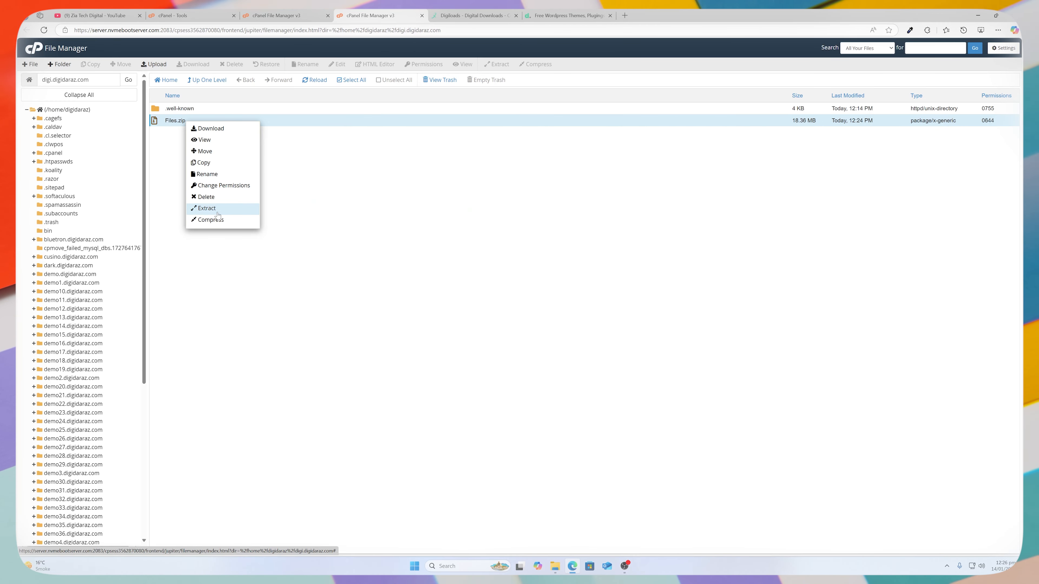
left_click(206, 208)
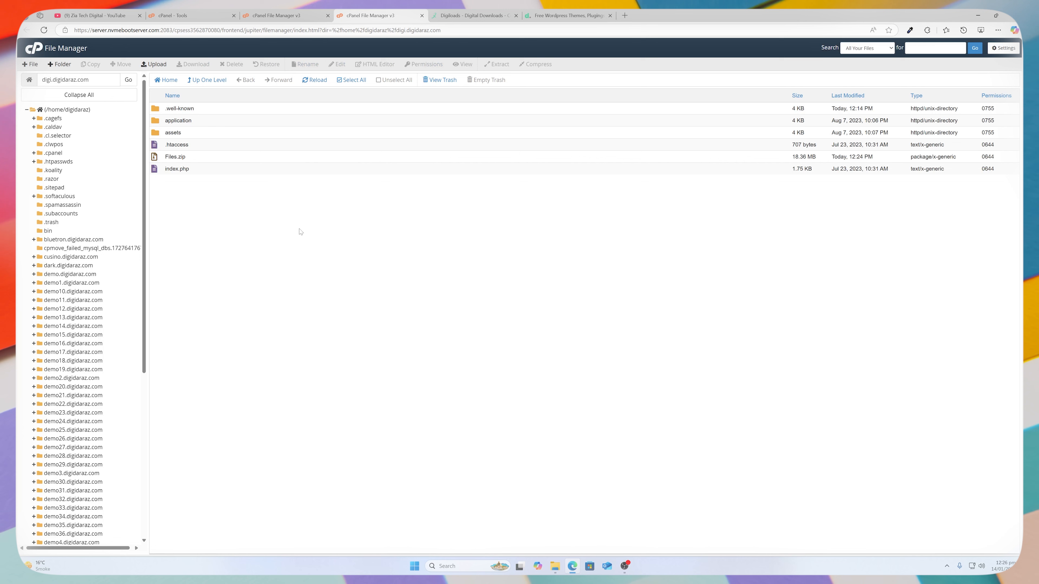
right_click(192, 157)
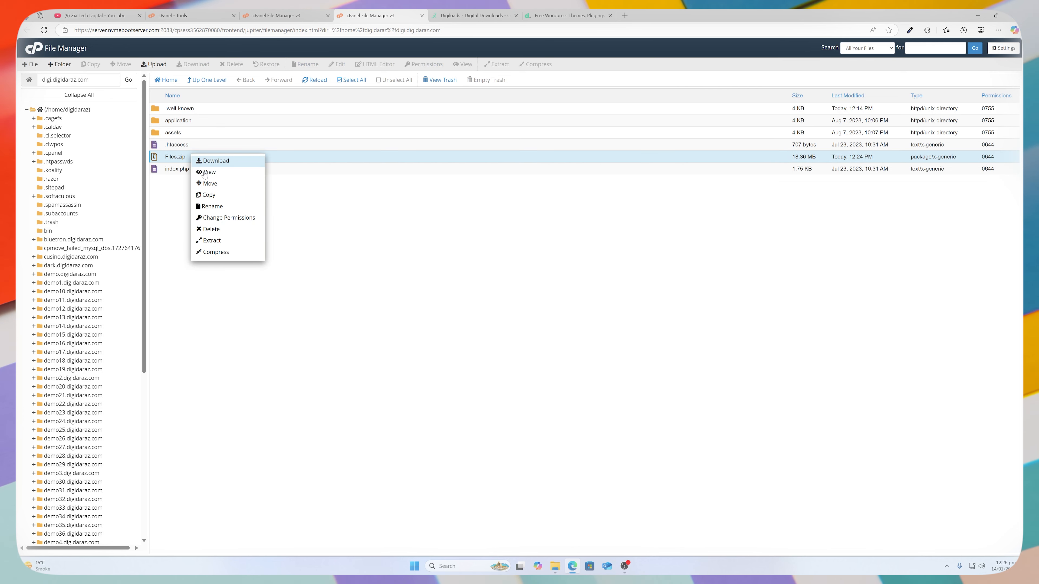
left_click(211, 229)
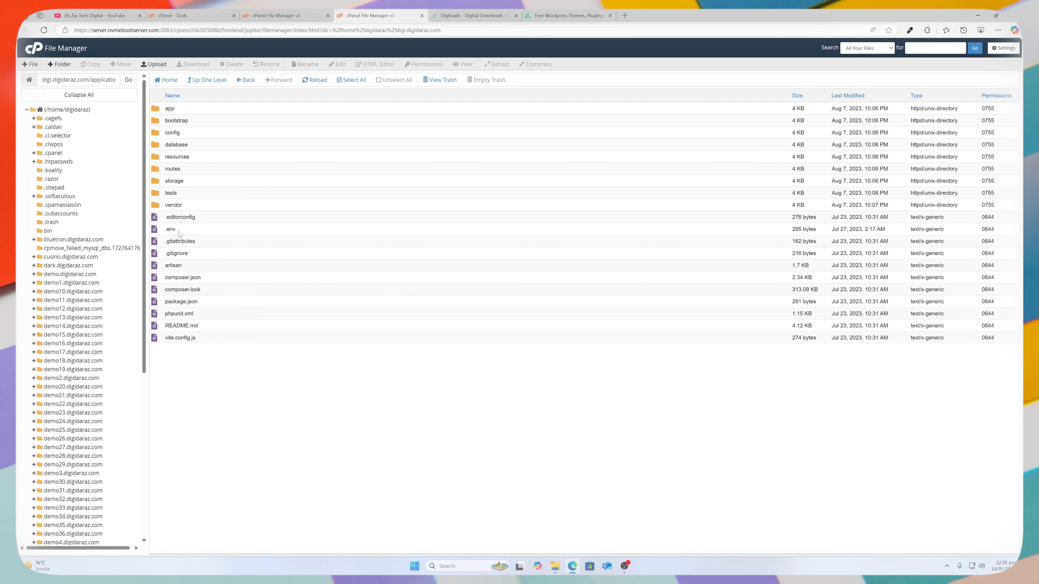
right_click(180, 231)
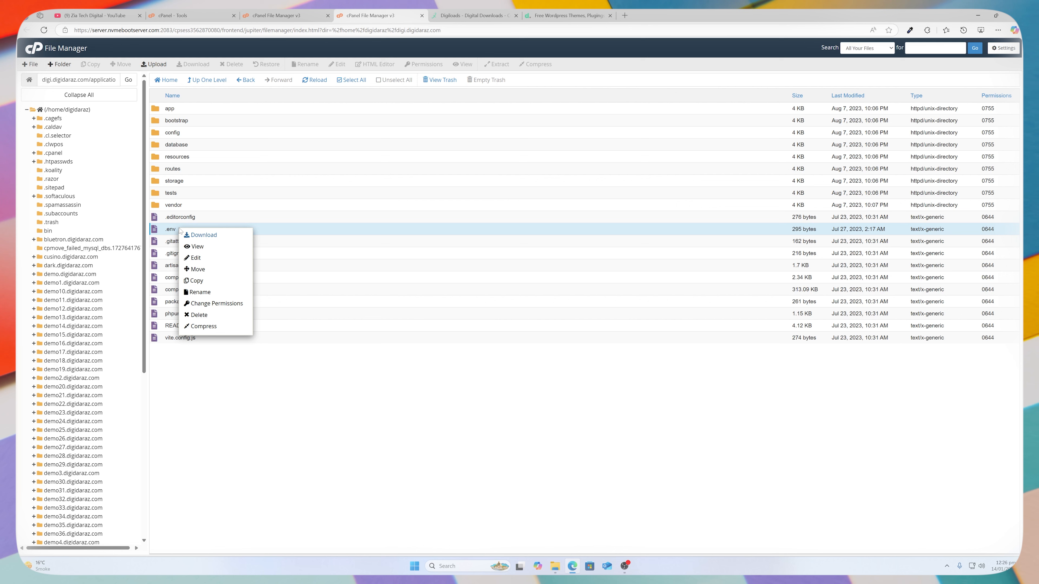
Edit .env, pasting the database name into DB_DATABASE and DB_USERNAME and the password into DB_PASSWORD.
left_click(182, 233)
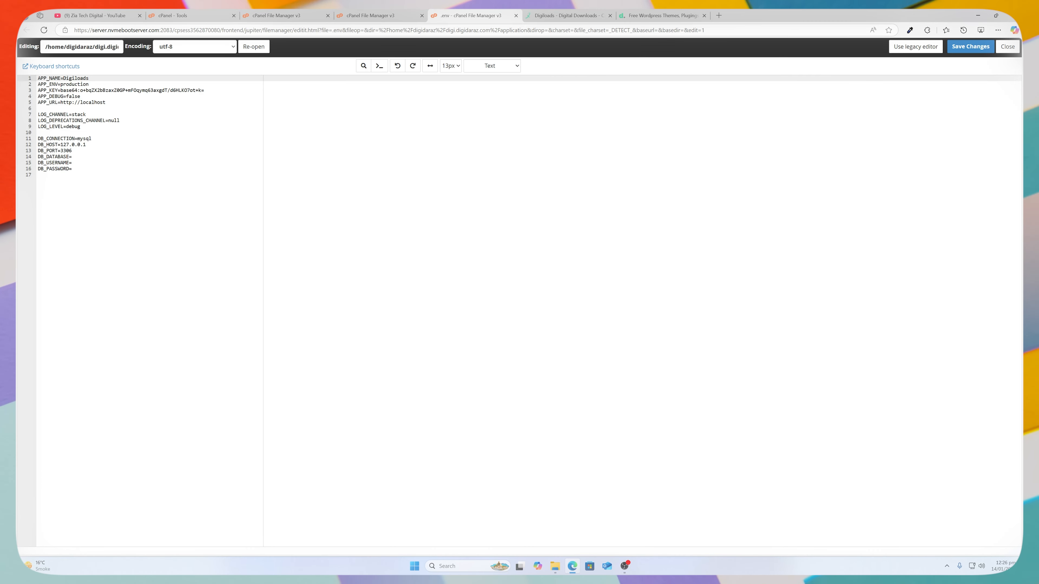
left_click(73, 157)
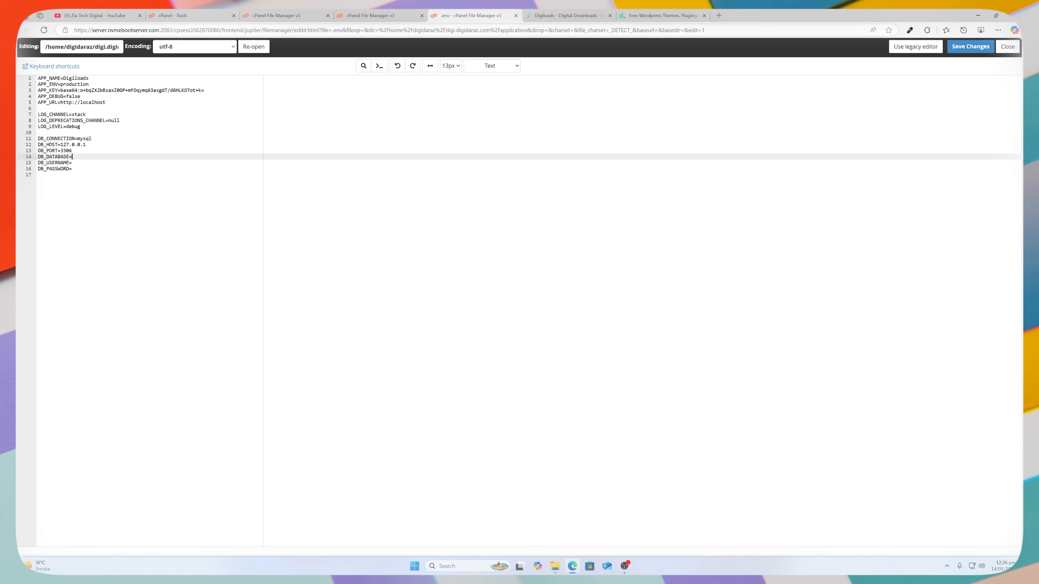
key("ctrl+v")
key("Down")
key("ctrl+v")
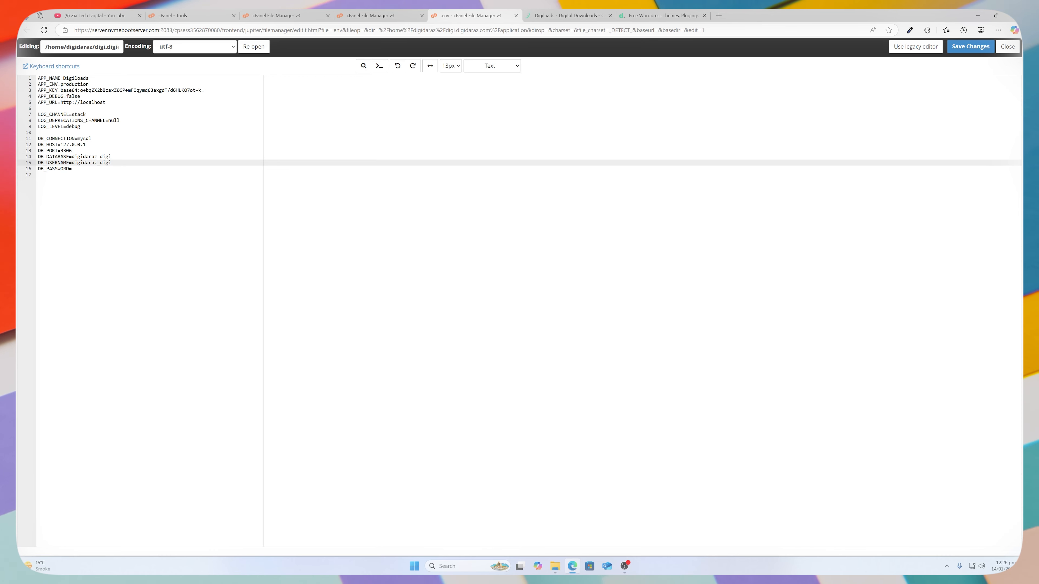
key("Down")
key("ctrl+v")
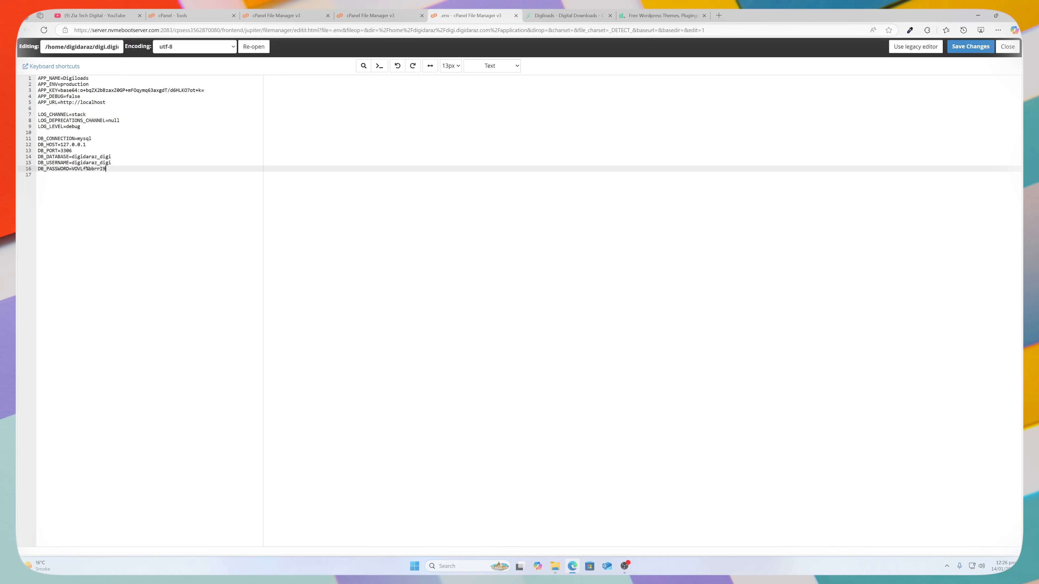
left_click(72, 102)
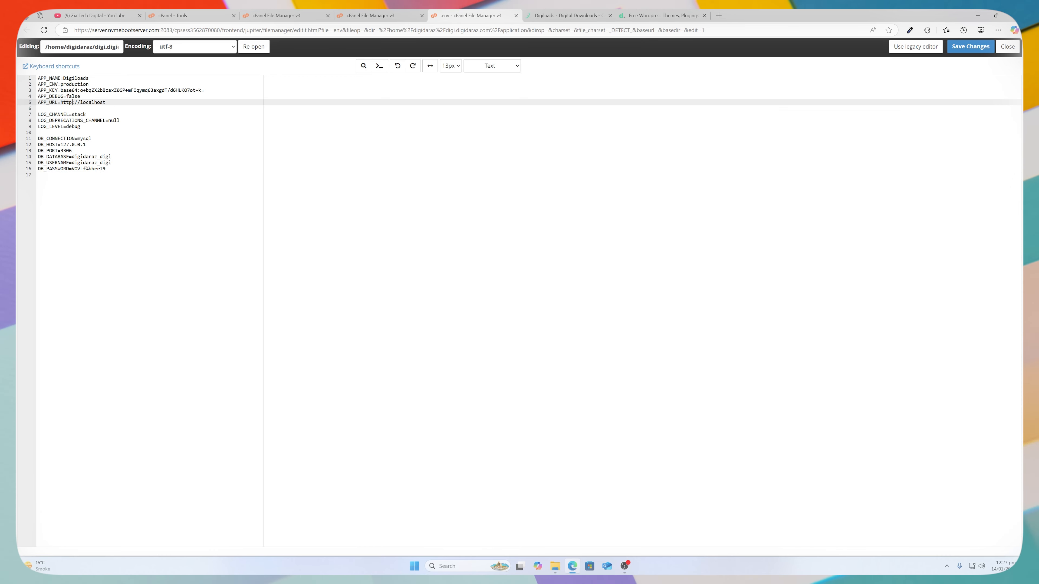
type("s")
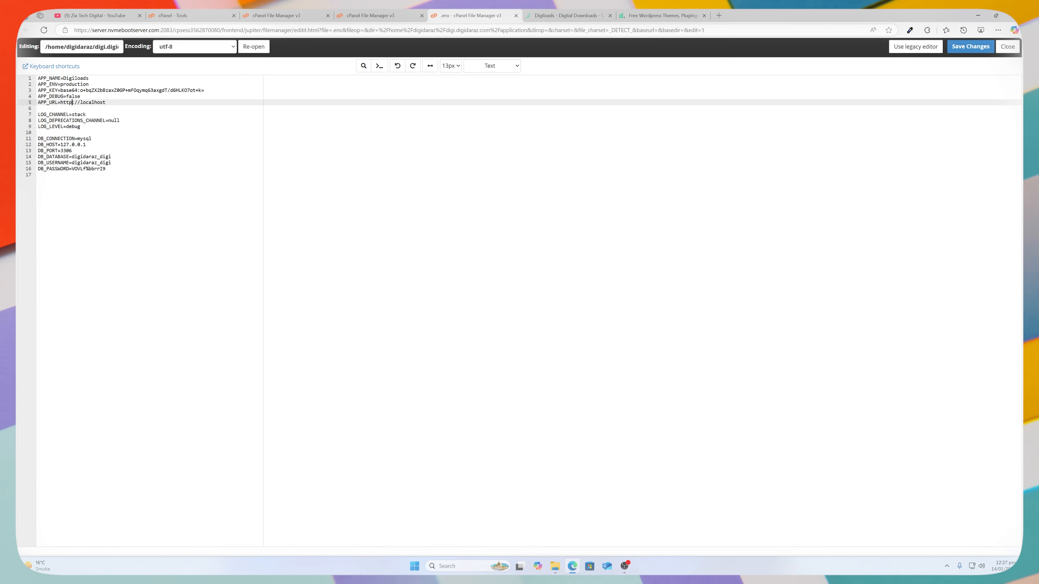
double_click(96, 102)
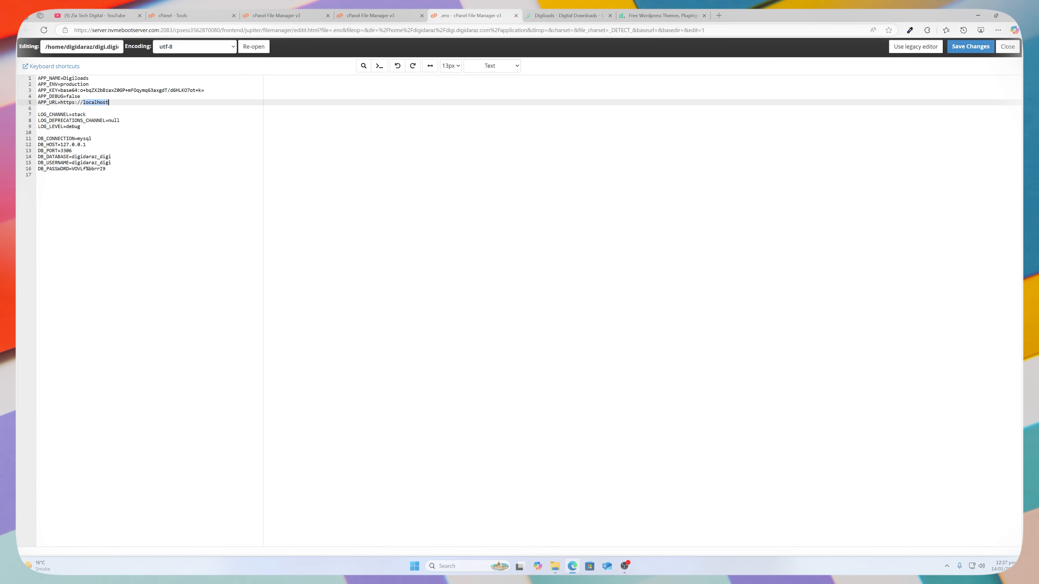
type("digi")
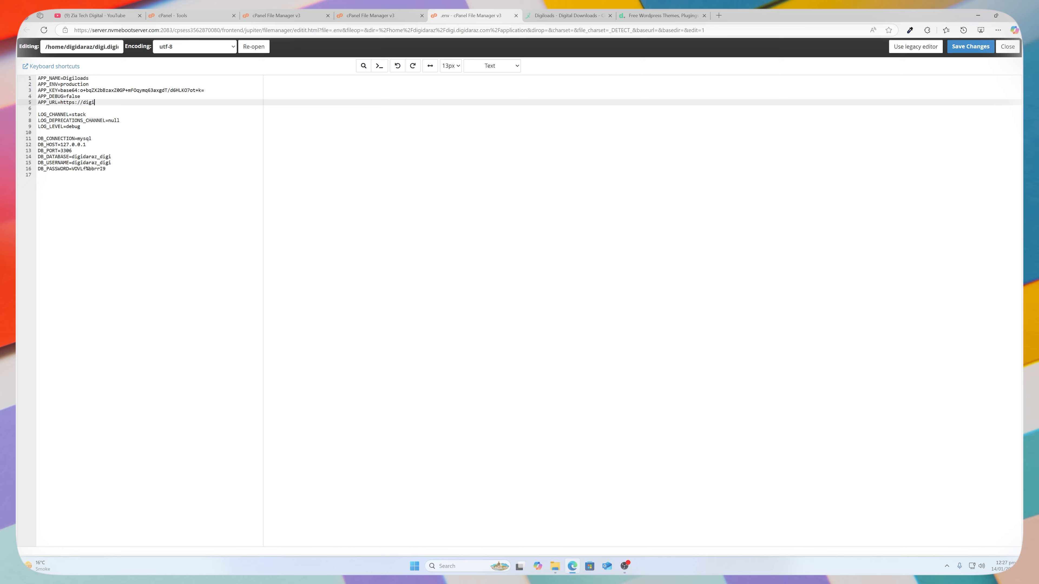
type(".")
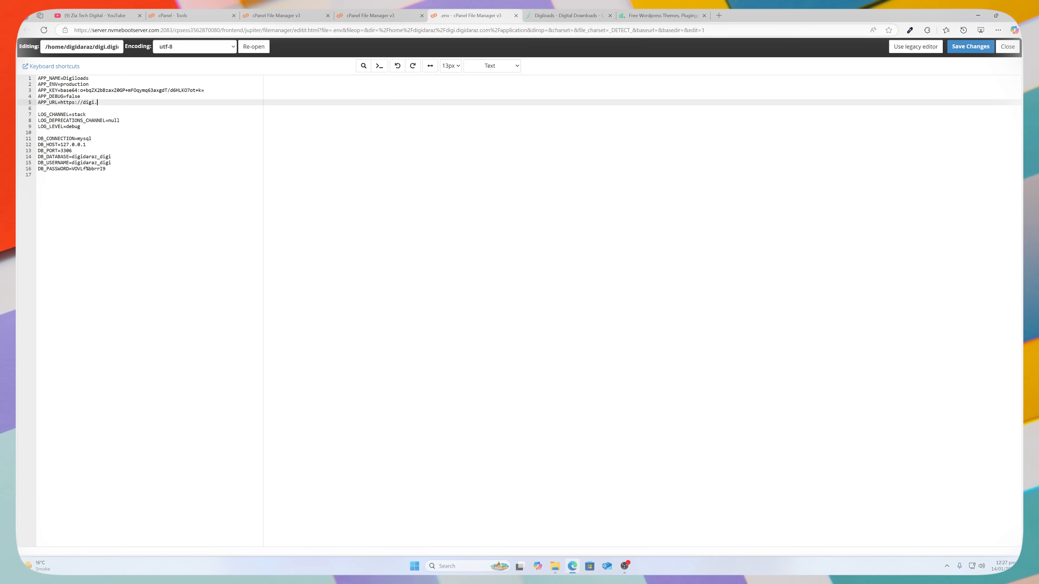
type("digidaraz.com")
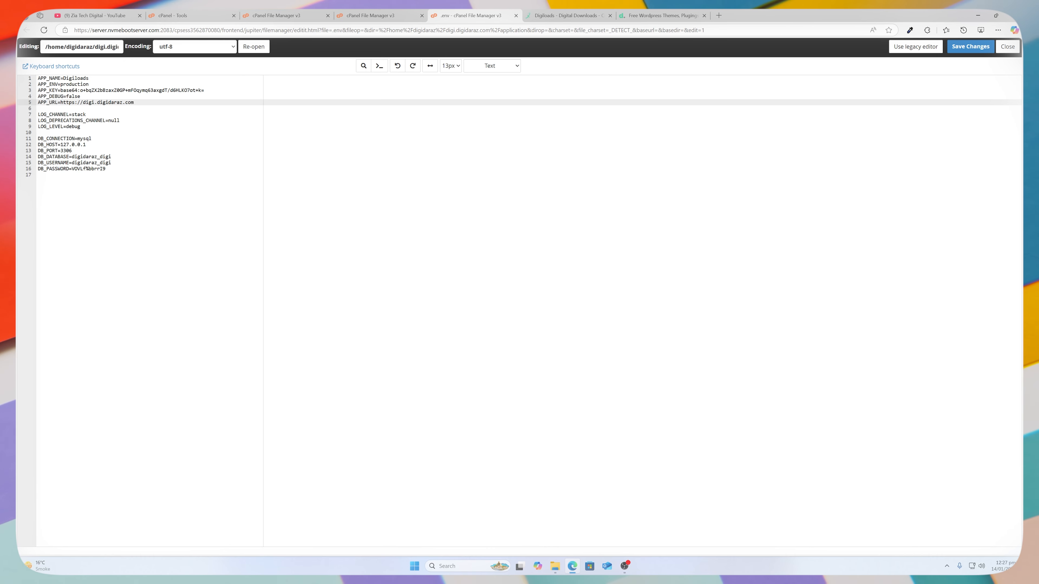
left_click_drag(63, 77, 89, 77)
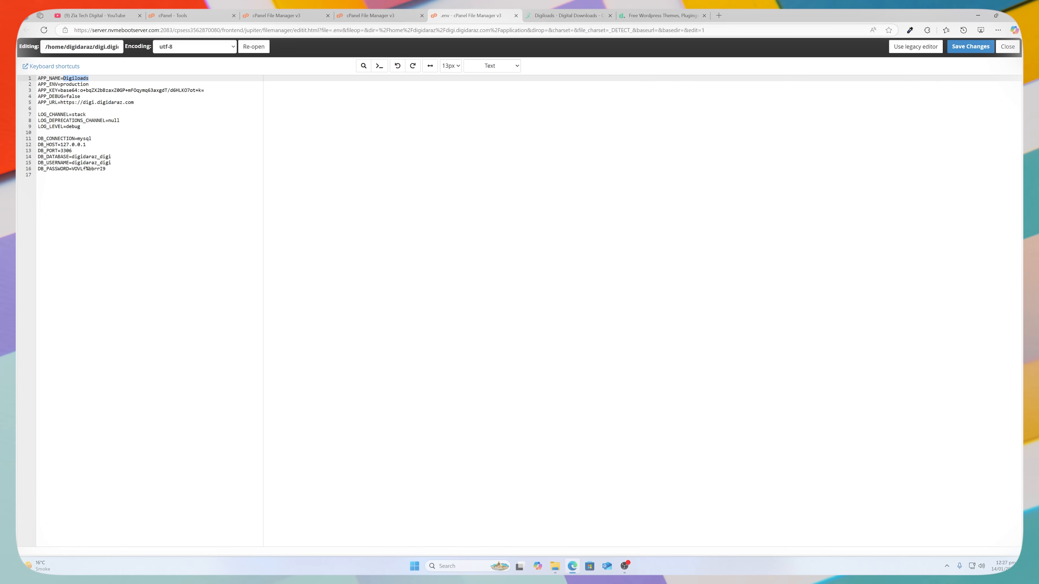
key("ctrl+s")
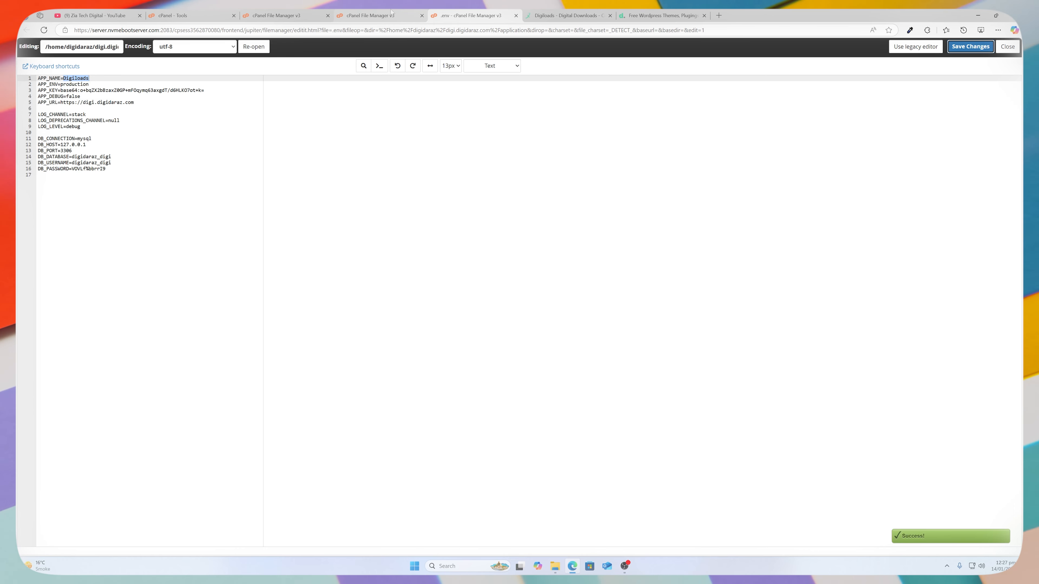
mouse_move(392, 12)
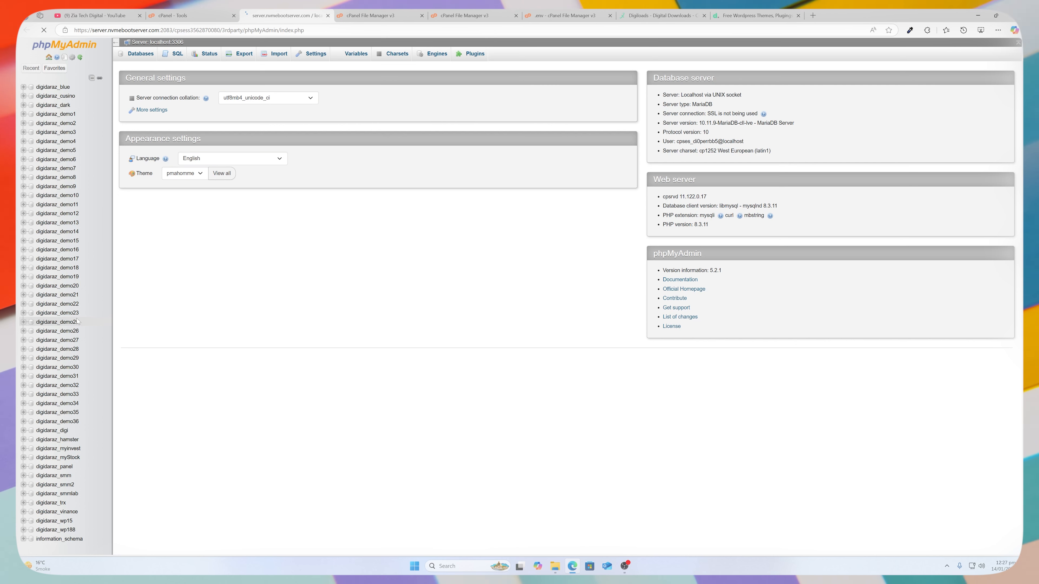
Import digiloads-1.0.1/Database/database.sql into digidaraz_digi, then close phpMyAdmin.
left_click(58, 430)
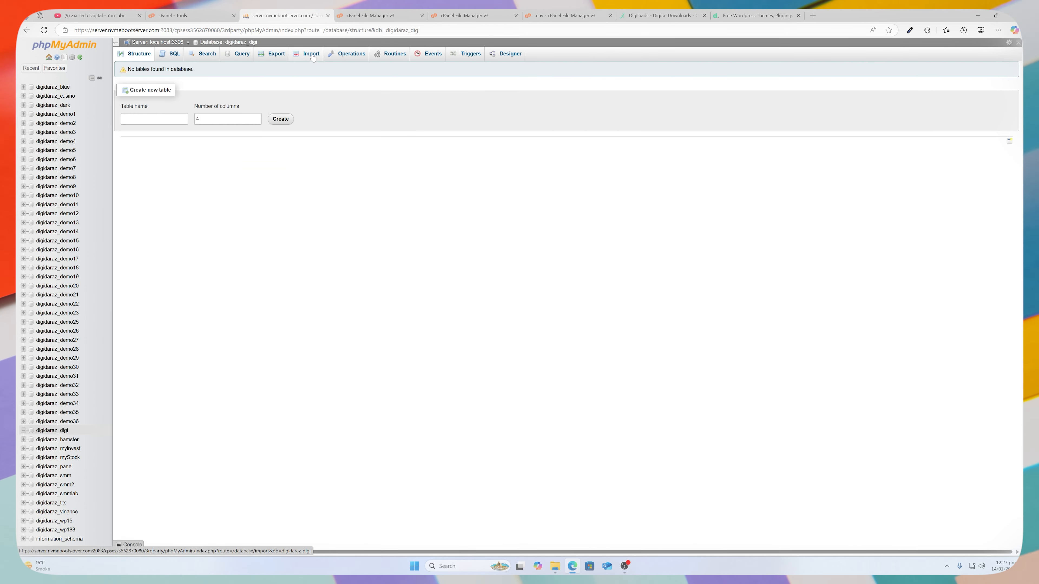
left_click(312, 55)
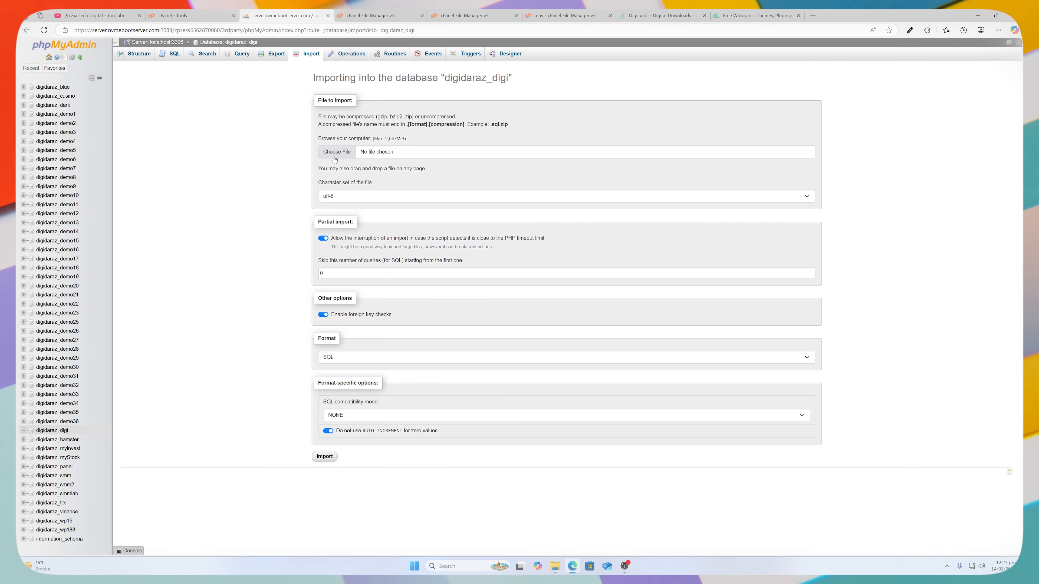
left_click(334, 152)
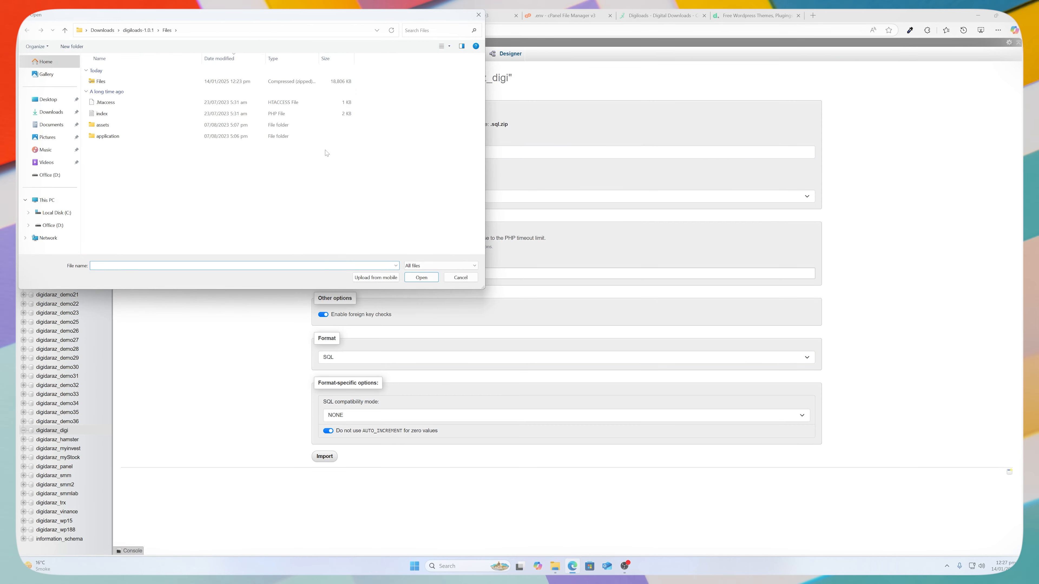
left_click(64, 31)
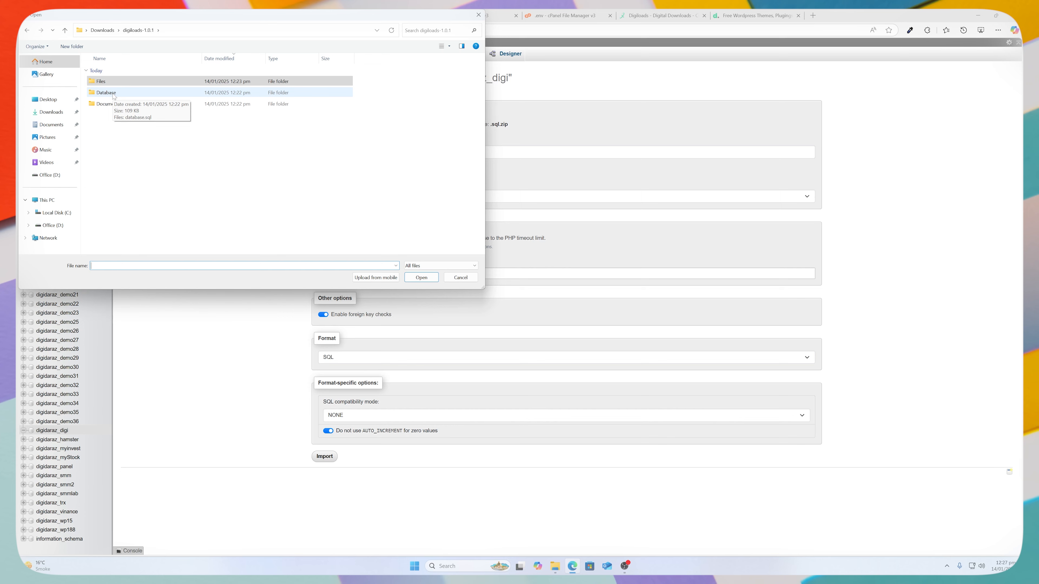
double_click(106, 92)
left_click(109, 81)
left_click(421, 278)
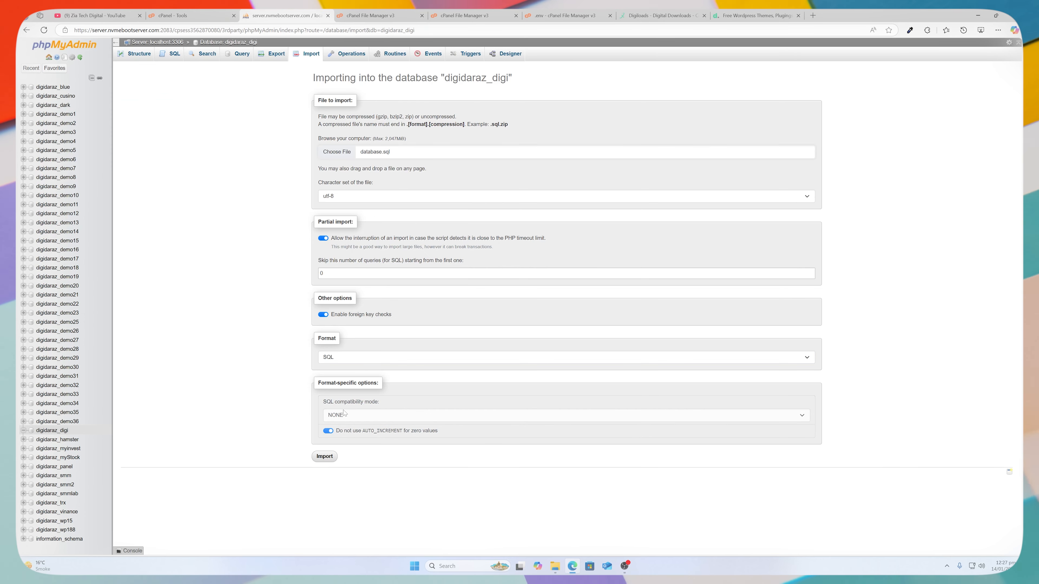
left_click(325, 456)
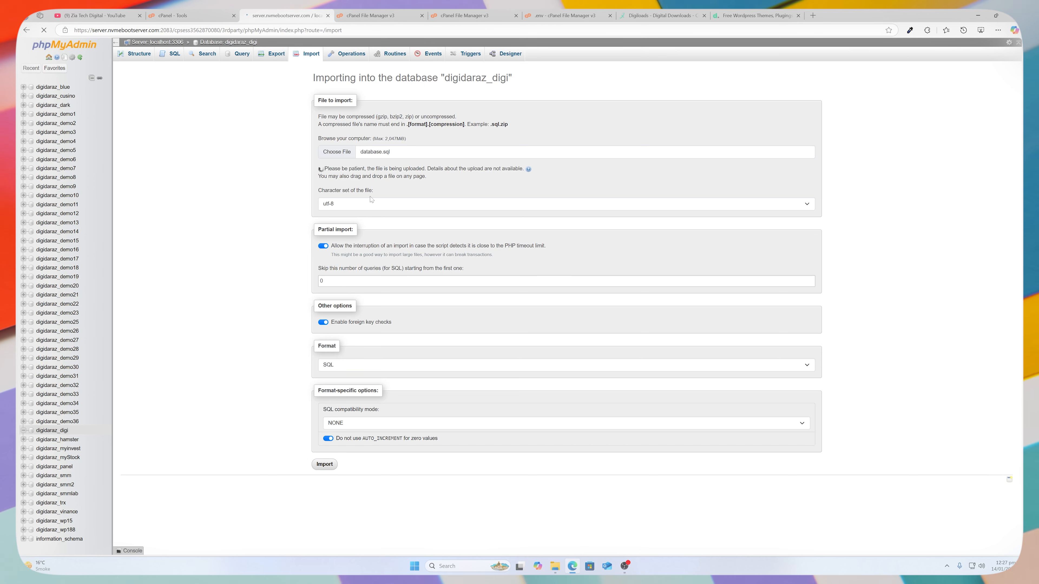
left_click(327, 16)
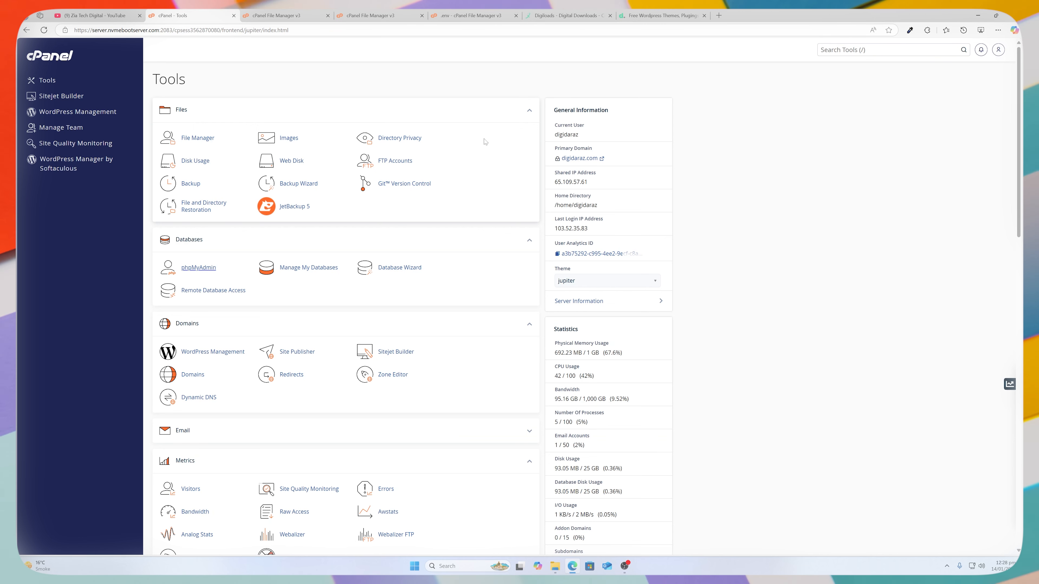
left_click(470, 16)
left_click_drag(134, 103, 58, 103)
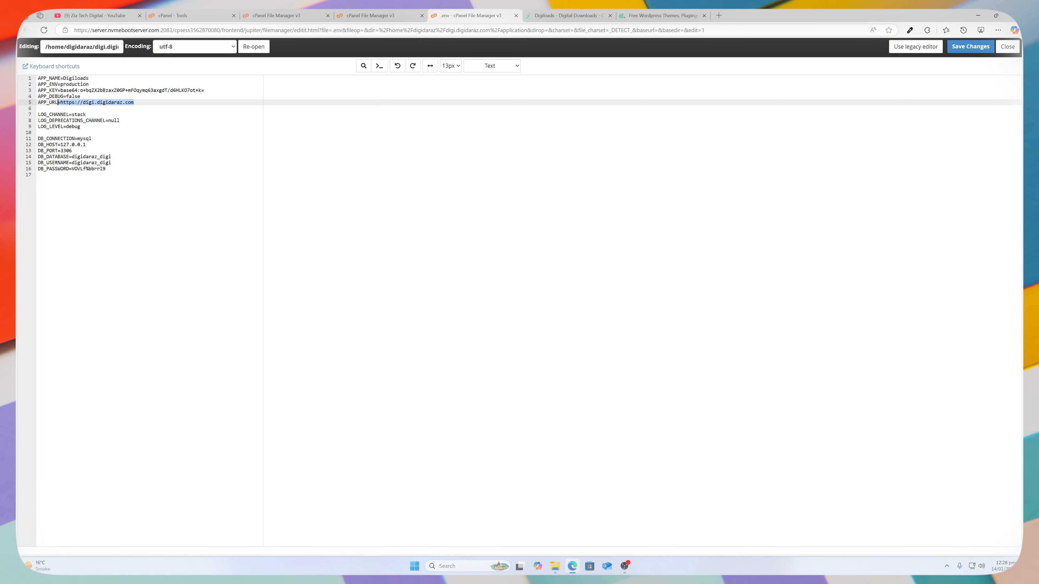
left_click_drag(59, 103, 60, 103)
key("ctrl+c")
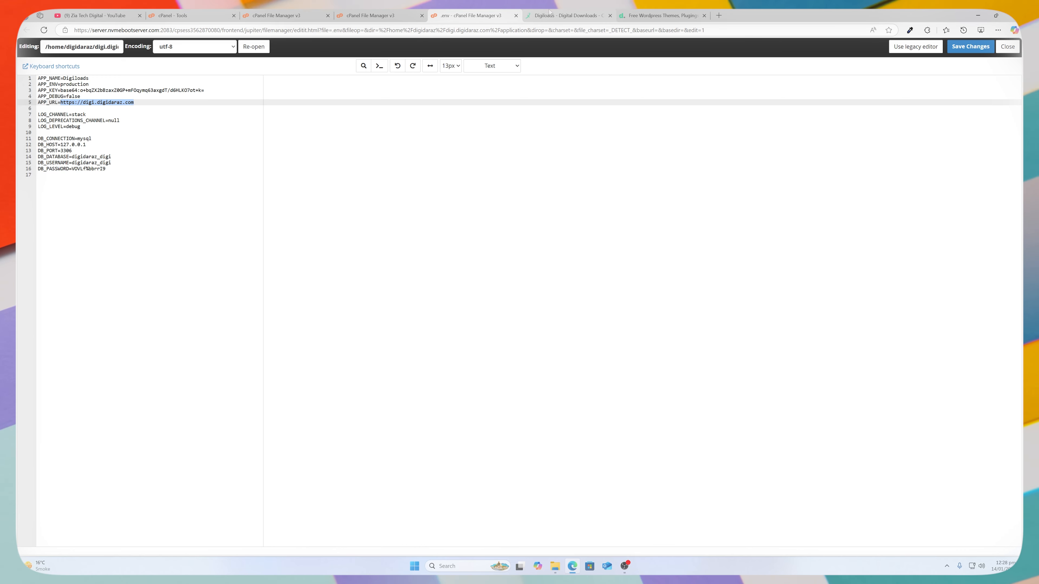
left_click(683, 11)
key("ctrl+v")
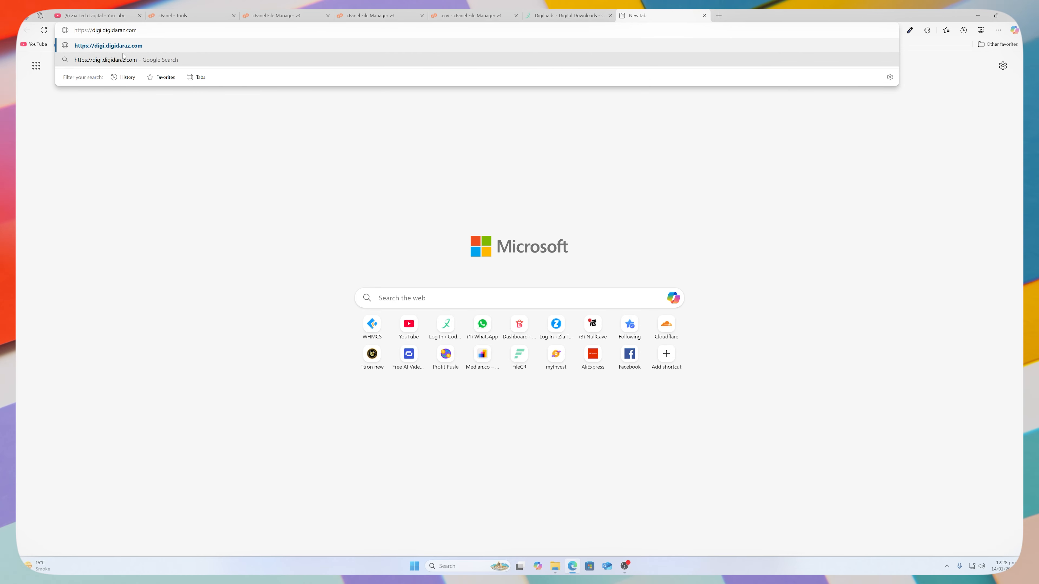
key("Return")
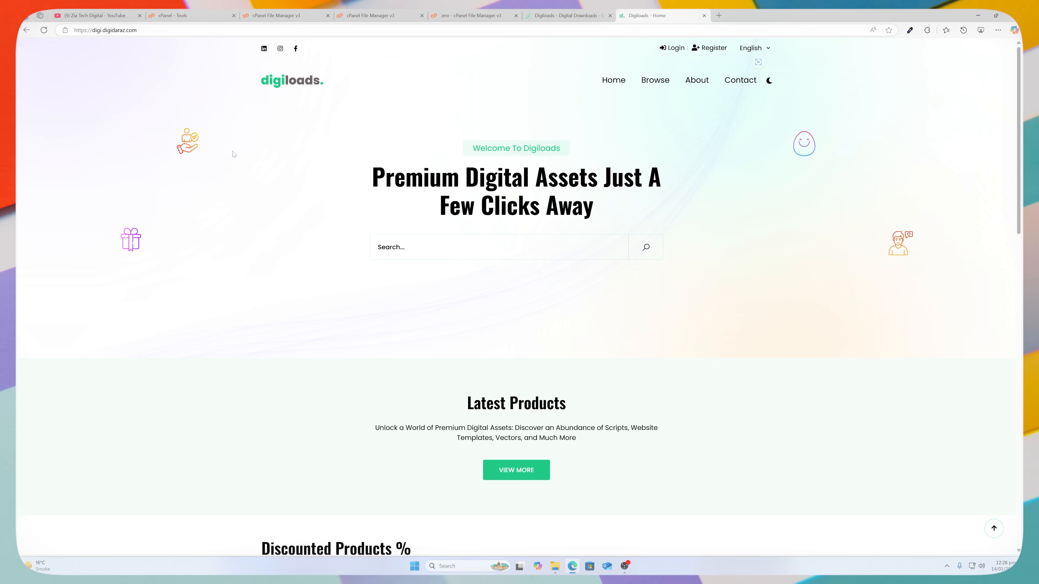
Scroll through the storefront homepage, then start entering /admin after the domain.
scroll(233, 154, "down", 10)
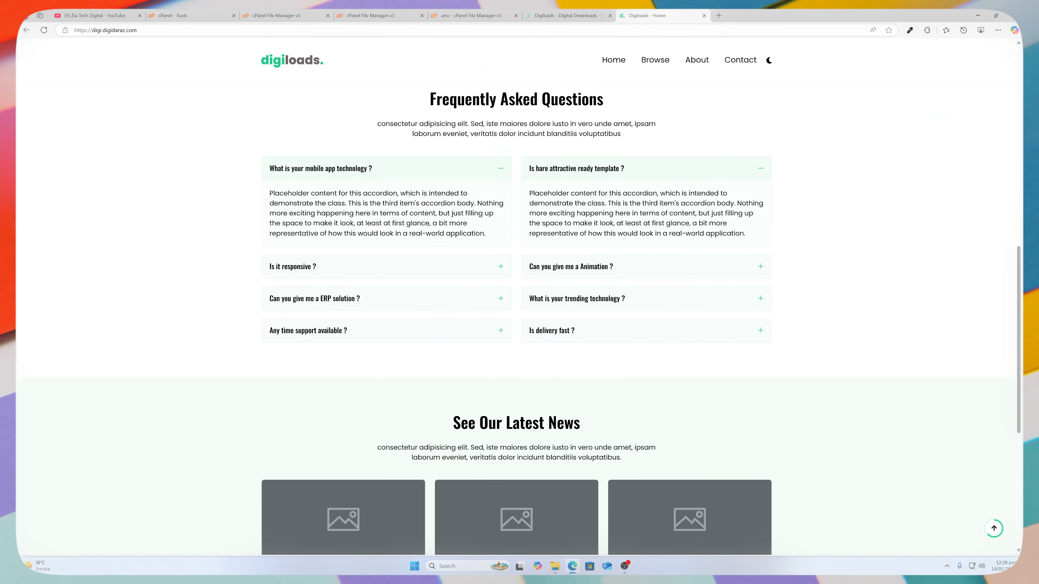
scroll(417, 394, "down", 8)
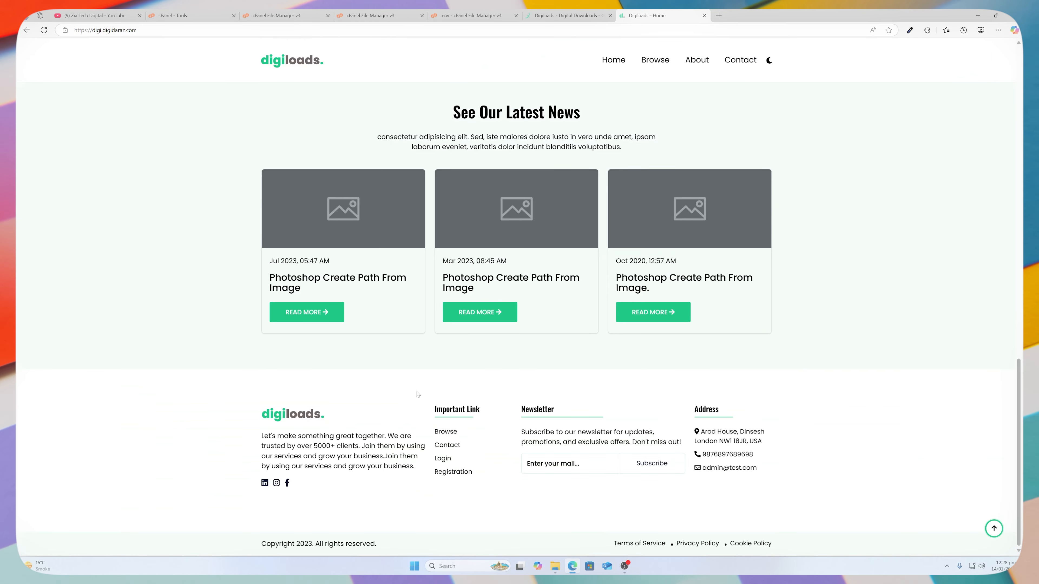
scroll(417, 394, "up", 18)
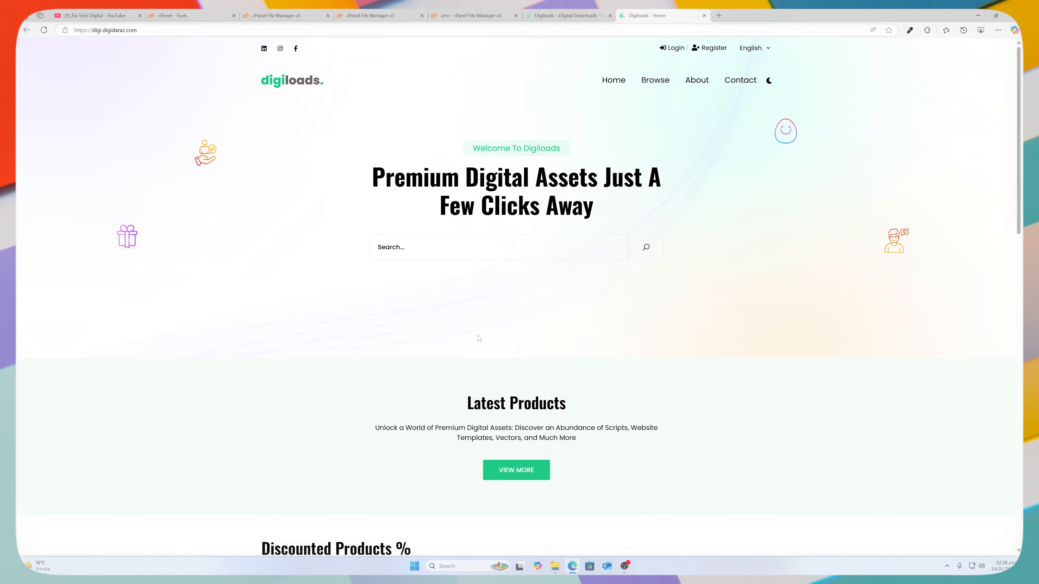
scroll(509, 328, "down", 1)
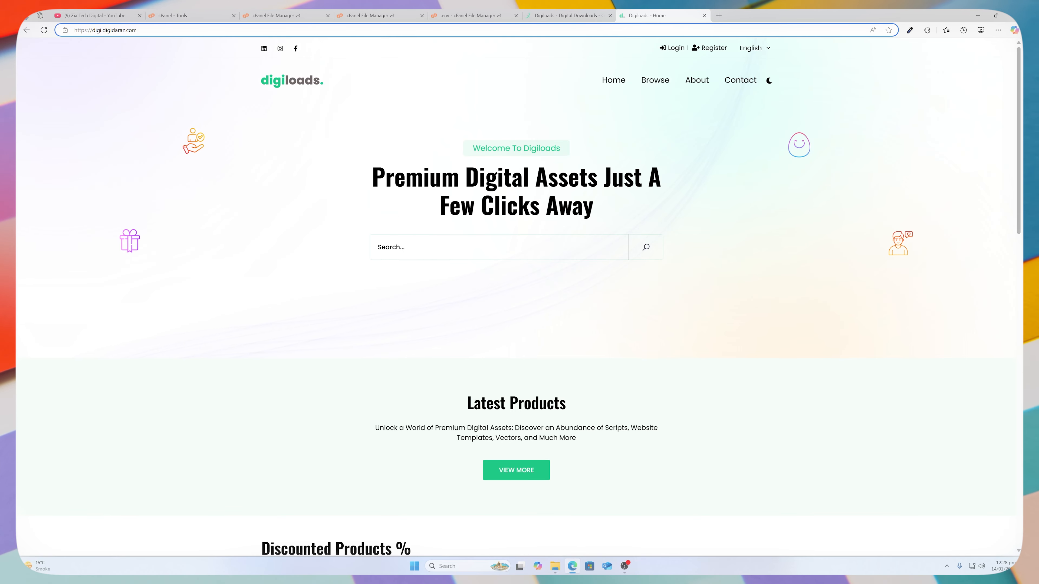
type("/")
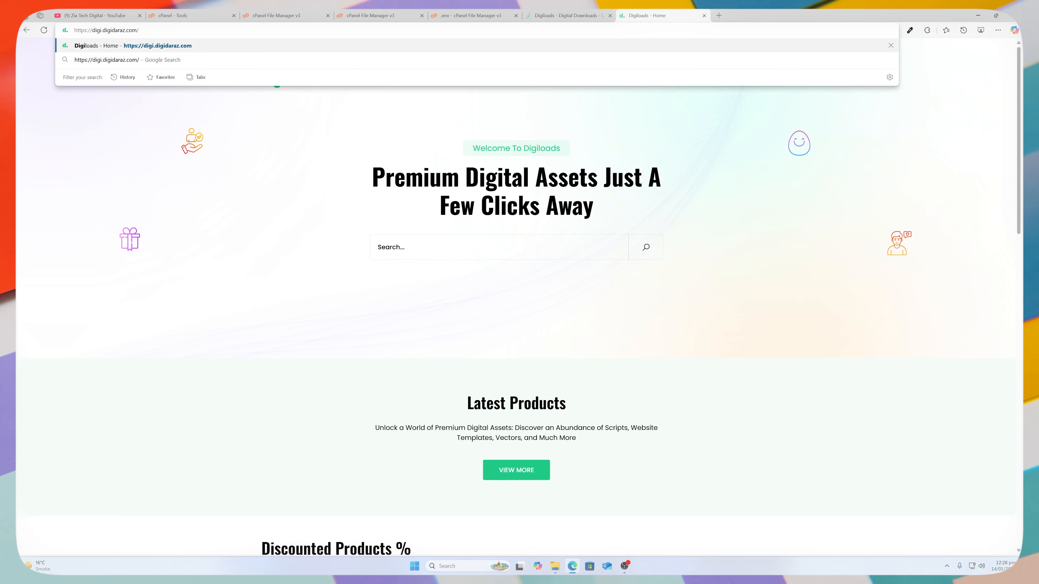
type("admin")
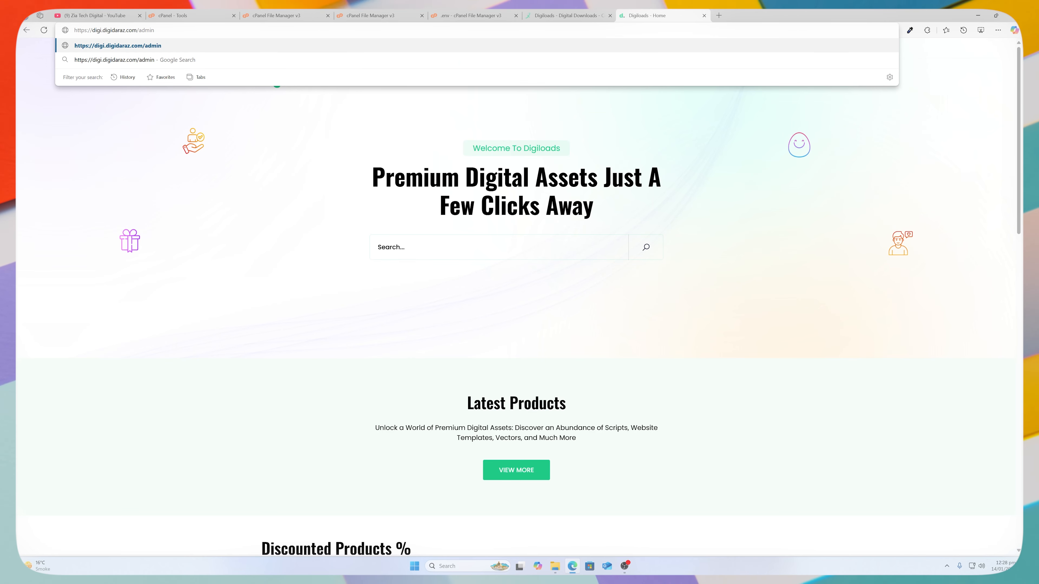
Sign in on the /admin login page with the admin username and password.
key("Return")
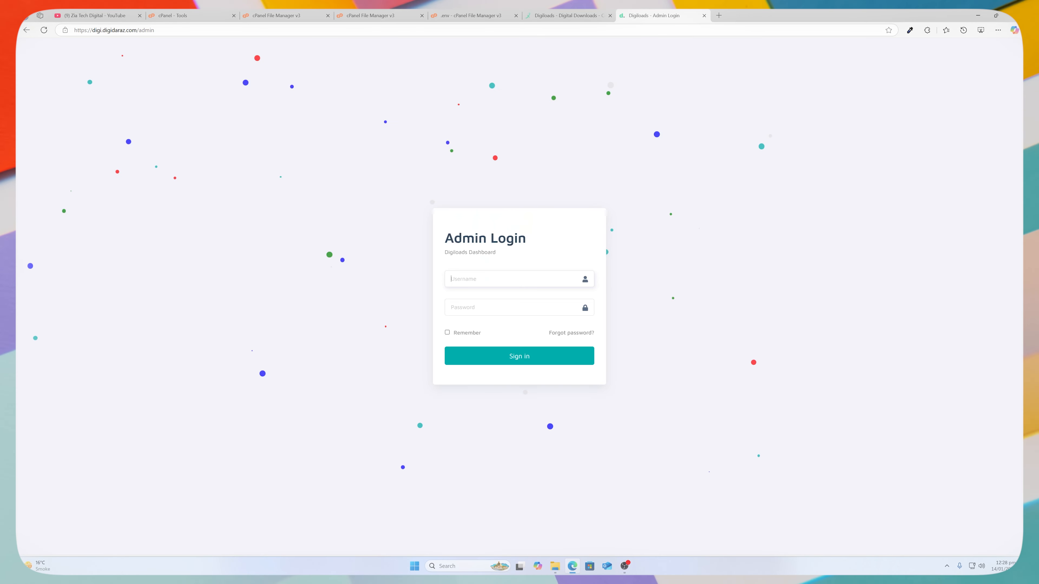
type("admin")
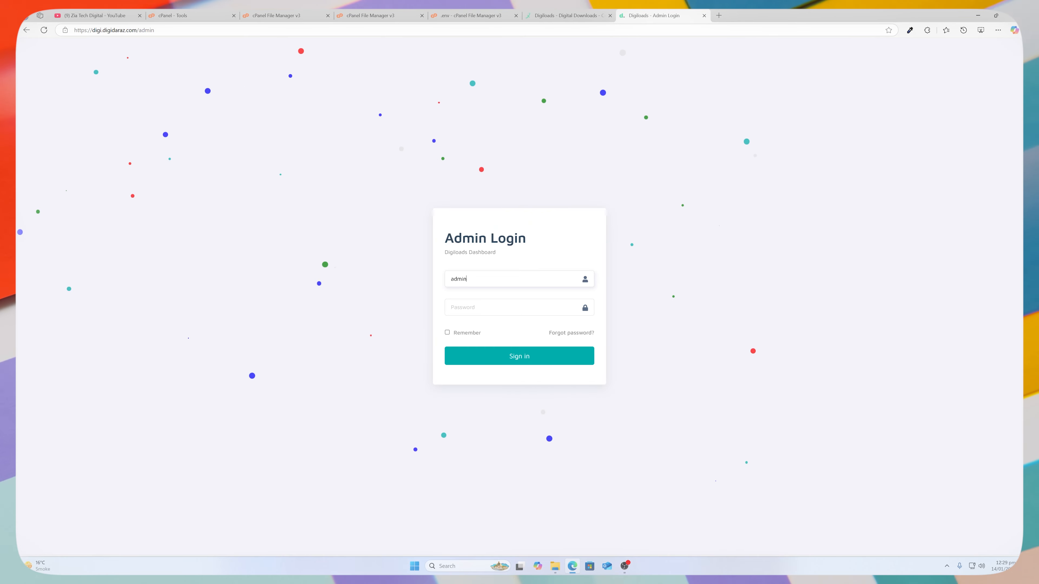
key("Tab")
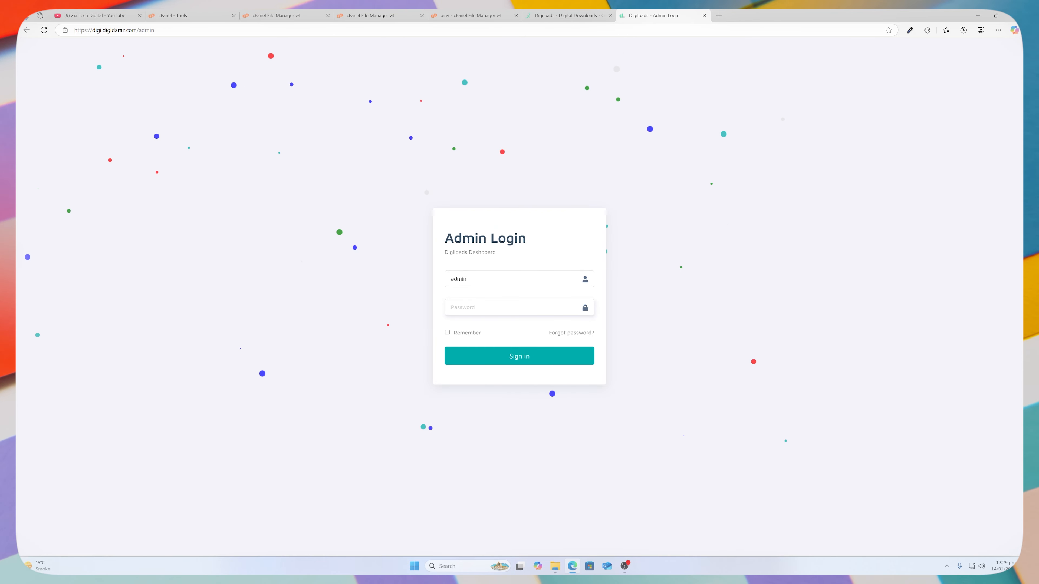
type("****")
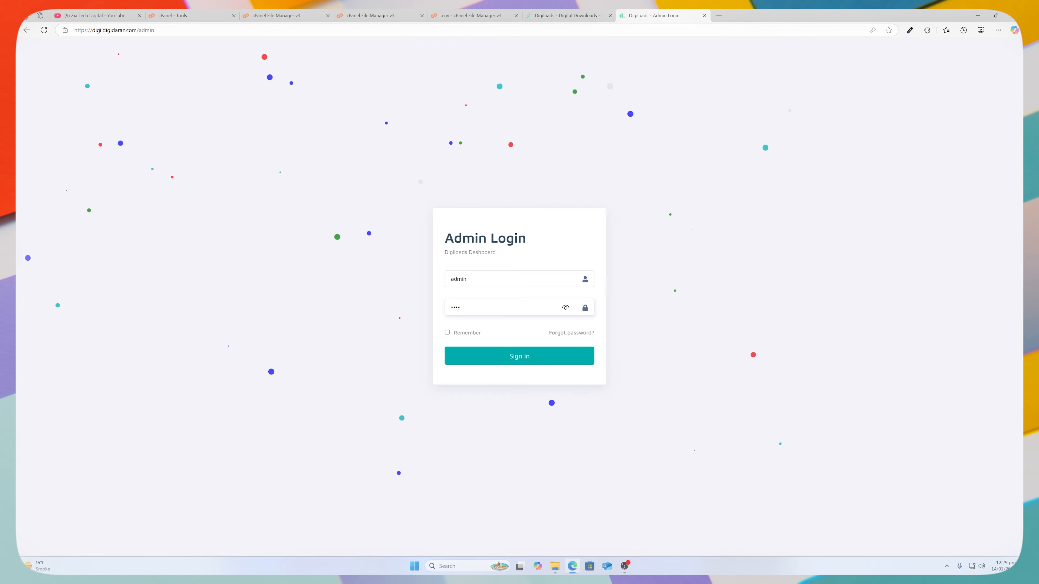
left_click(532, 364)
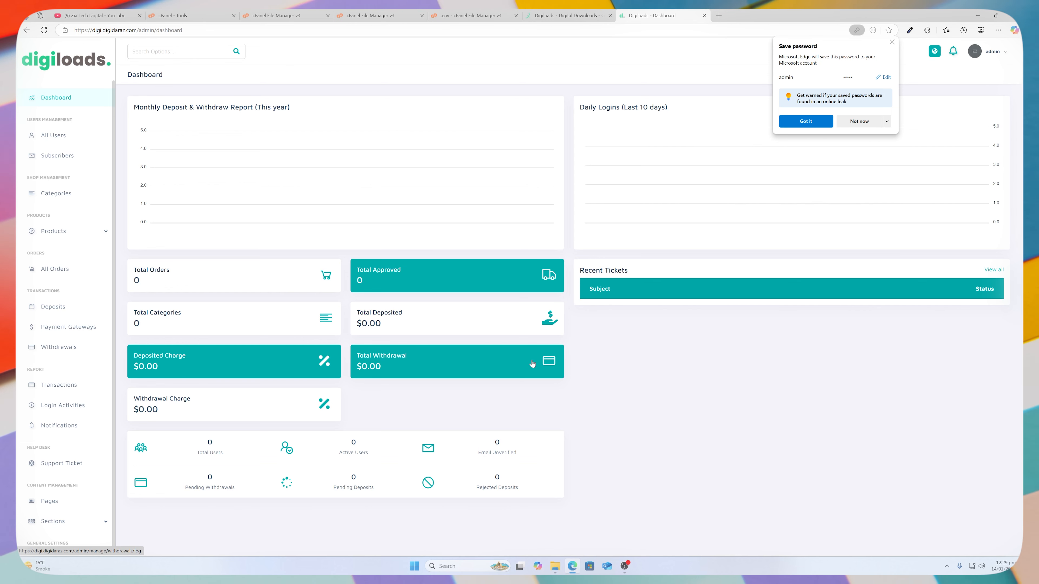
Glance over the admin dashboard, then move to the Codex Library product page.
scroll(44, 382, "down", 4)
scroll(45, 383, "up", 4)
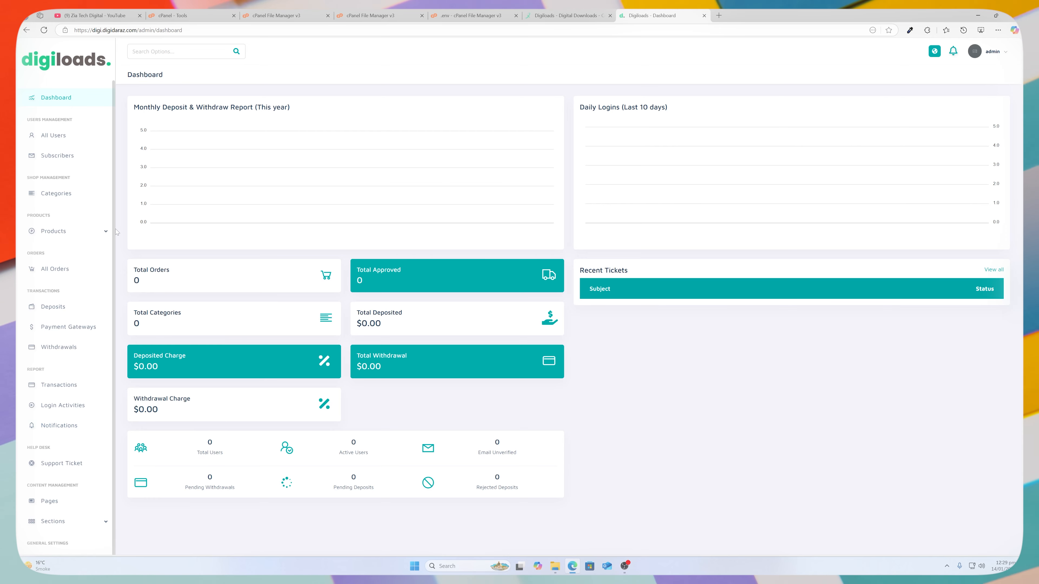
left_click(567, 15)
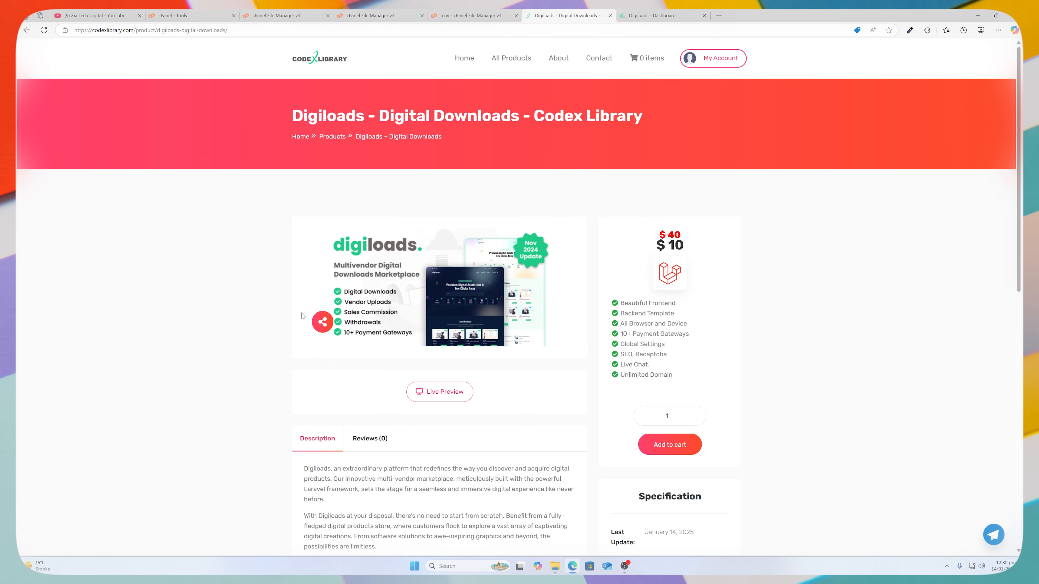
Return from the Codex Library listing to the Digiloads admin dashboard.
key("ctrl+Tab")
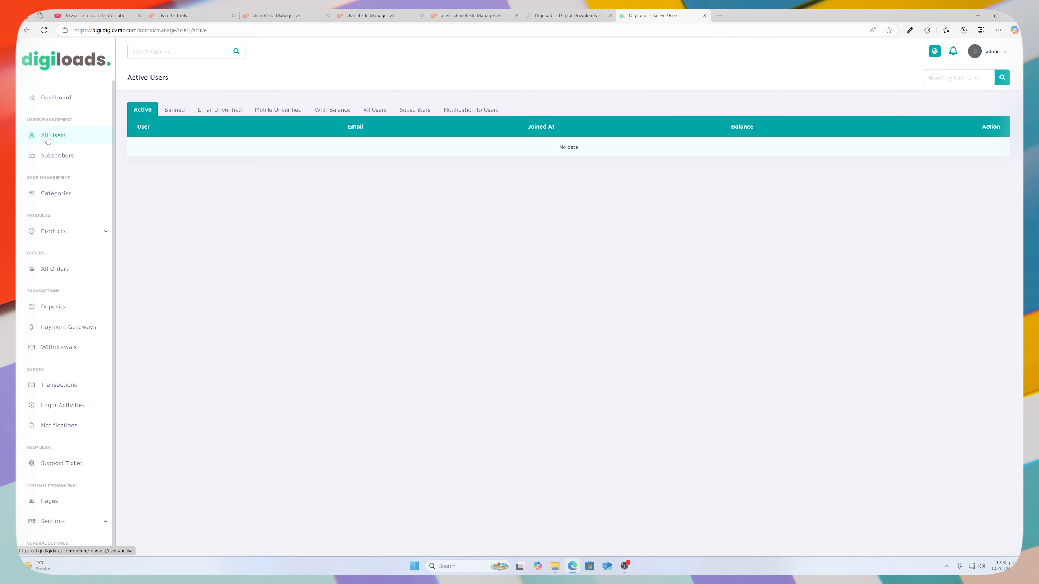
View the empty Banned Users list, then go to Shop Management's All Categories.
left_click(169, 111)
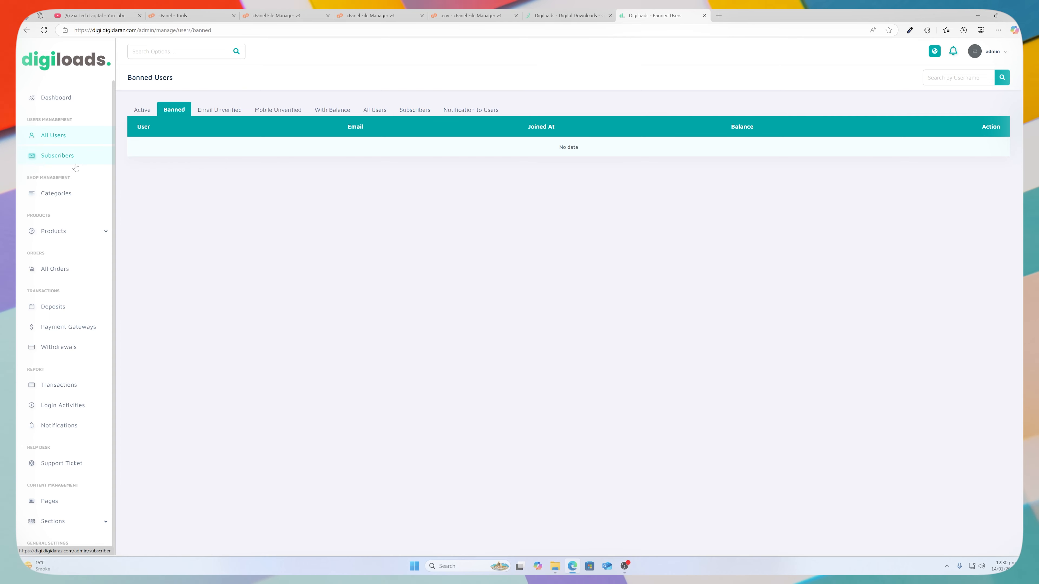
left_click(61, 193)
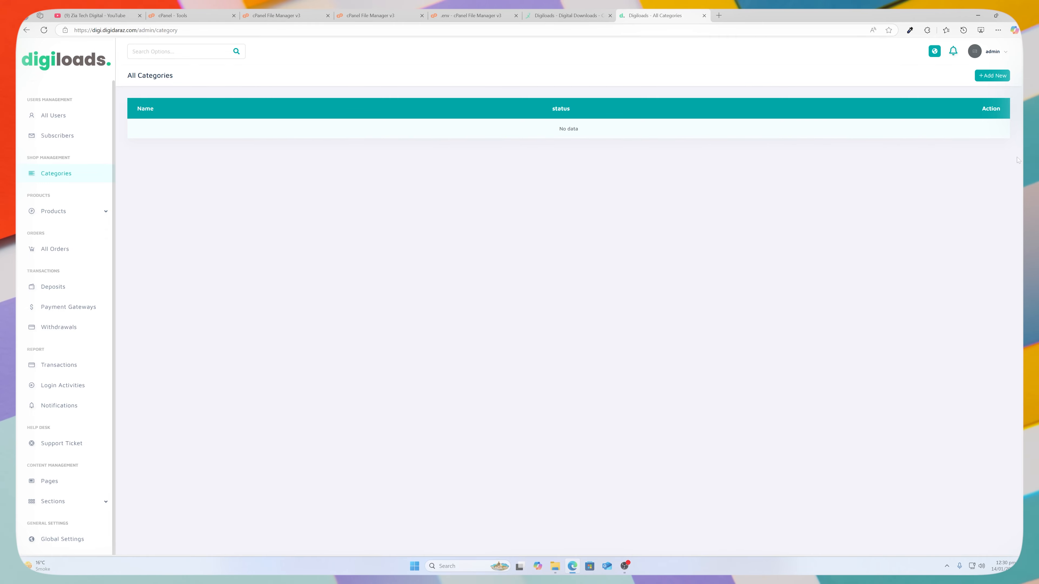
Create a category named WordPress with the fab fa-wordpress-simple icon and submit it.
left_click(991, 75)
type("Wordpress")
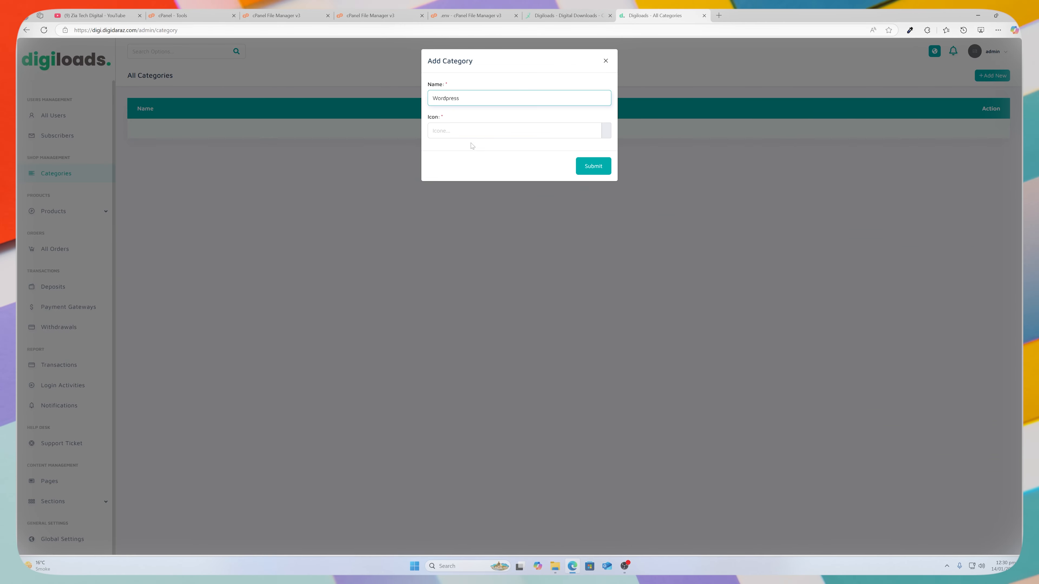
left_click(447, 99)
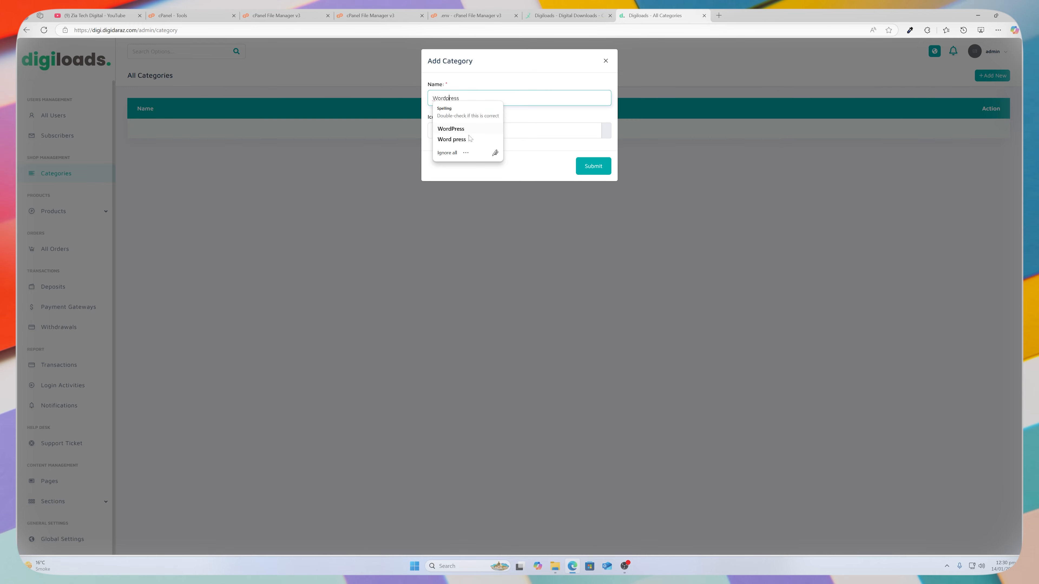
left_click(450, 129)
key("Return")
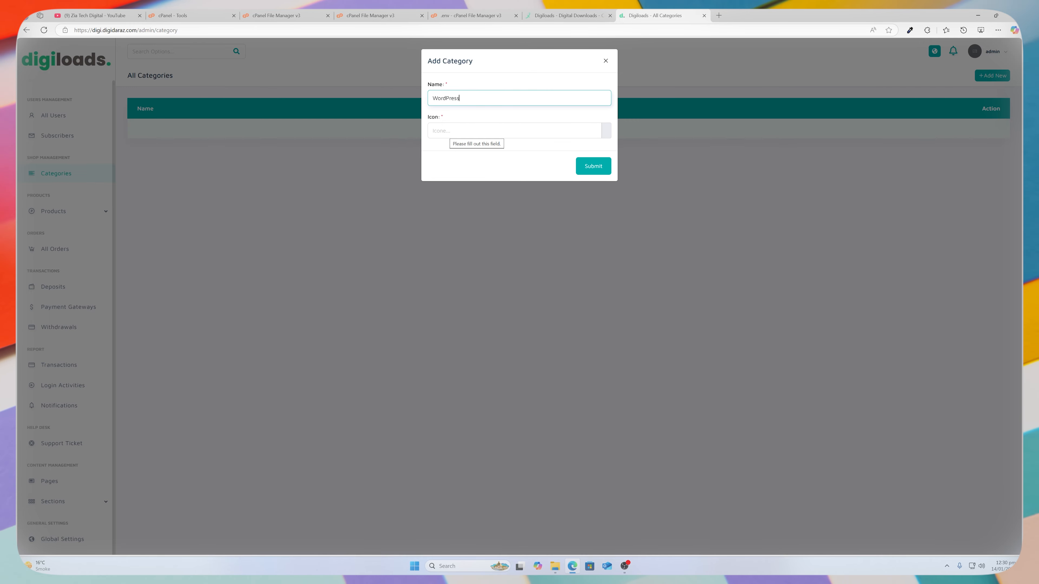
left_click(471, 131)
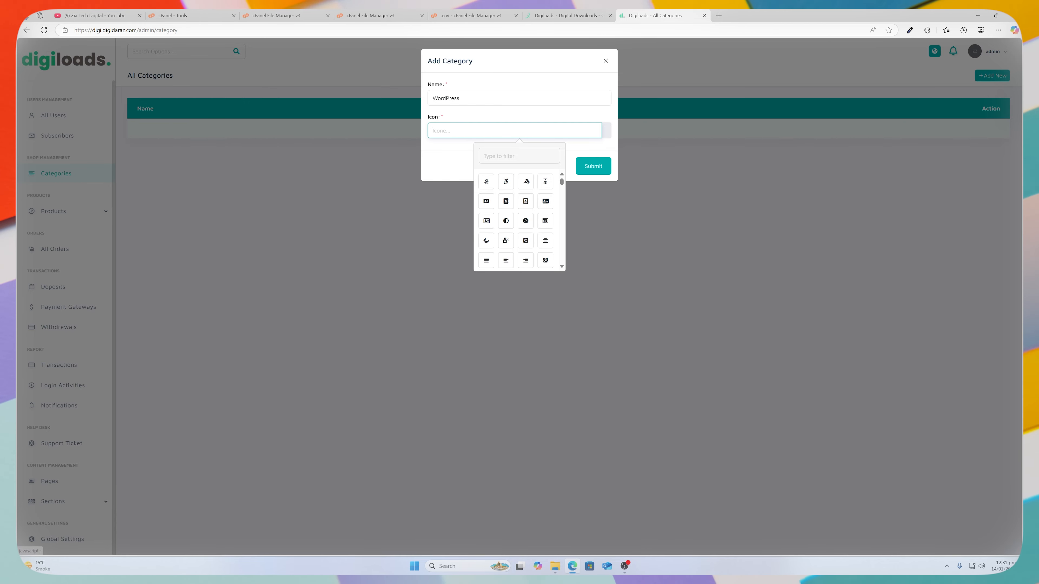
type("wp")
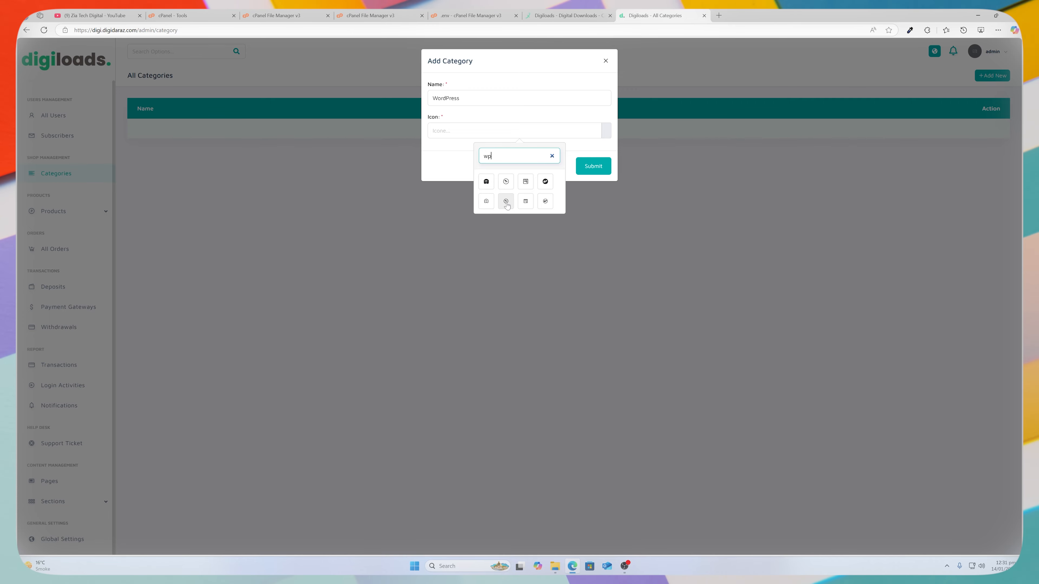
key("BackSpace")
type("or")
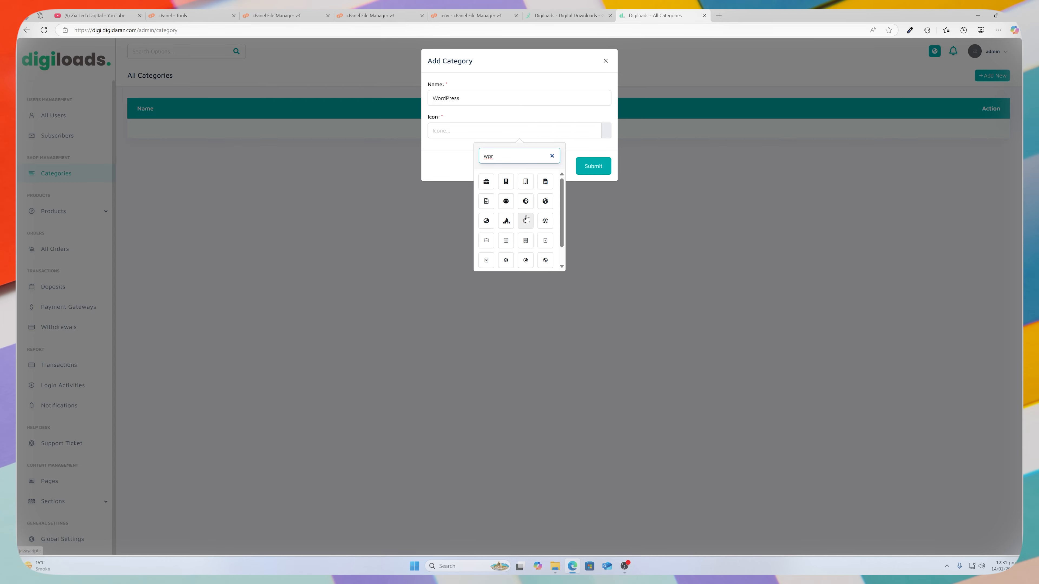
left_click(545, 220)
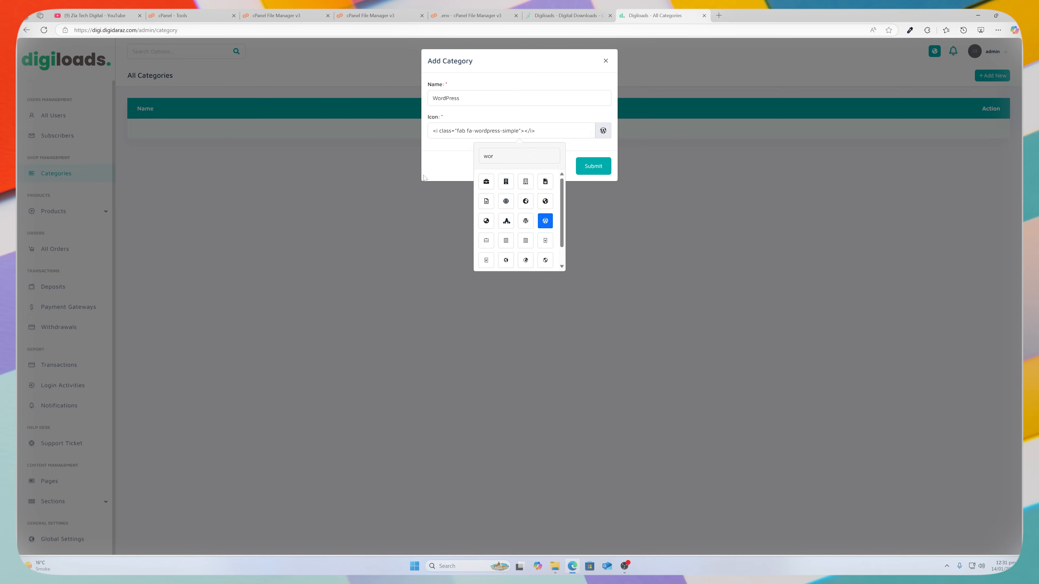
left_click(593, 166)
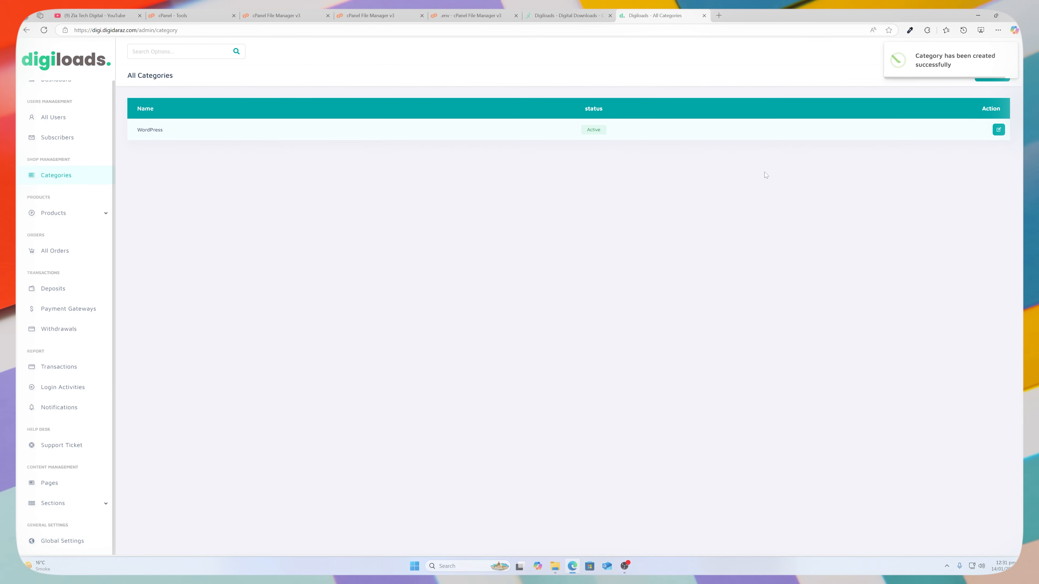
Start a new WordPress product named Theme, price 15, discount 10, with the store URL as demo link.
left_click(74, 212)
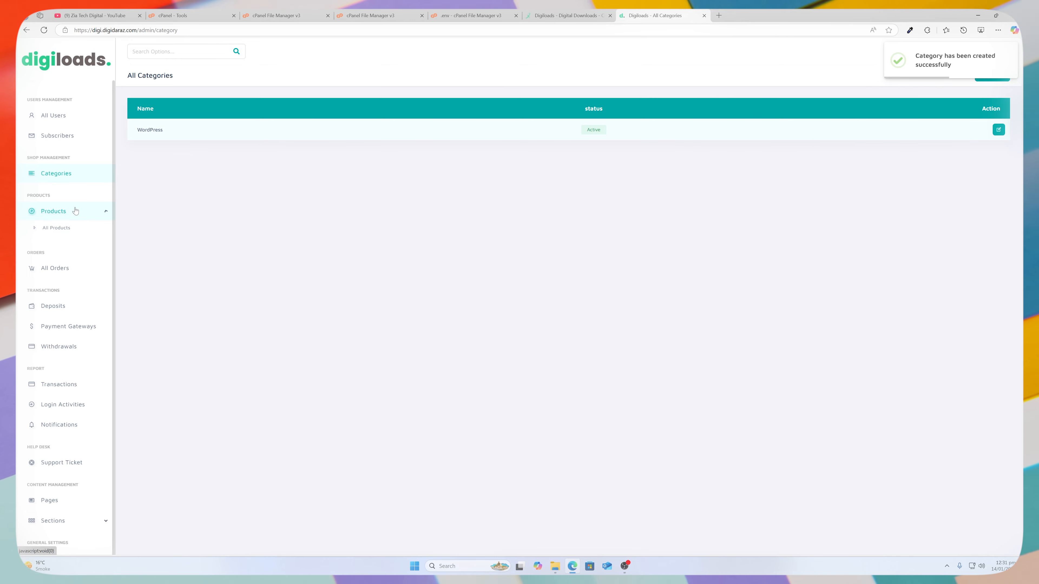
left_click(56, 228)
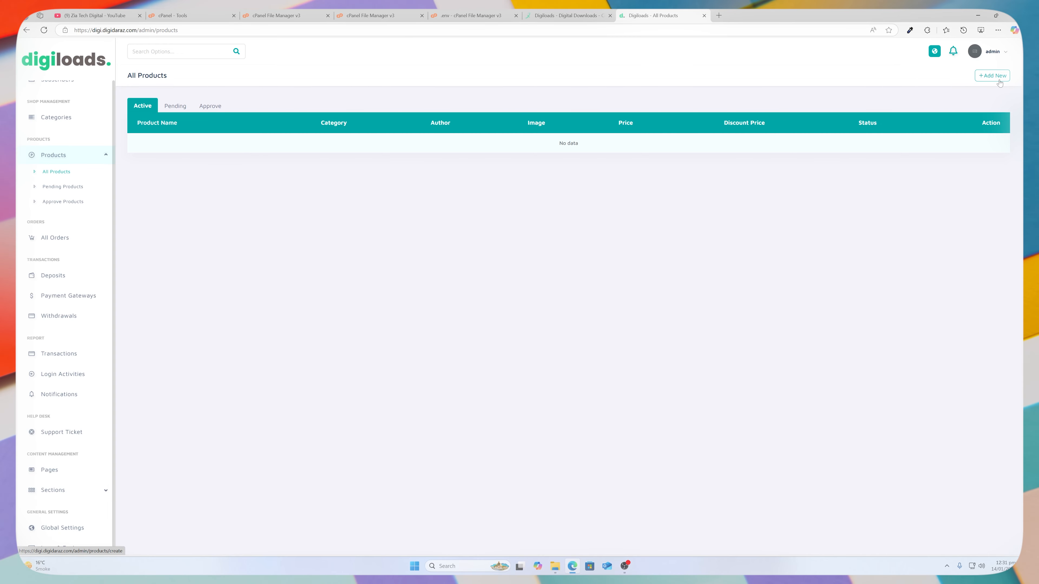
left_click(999, 83)
key("Tab")
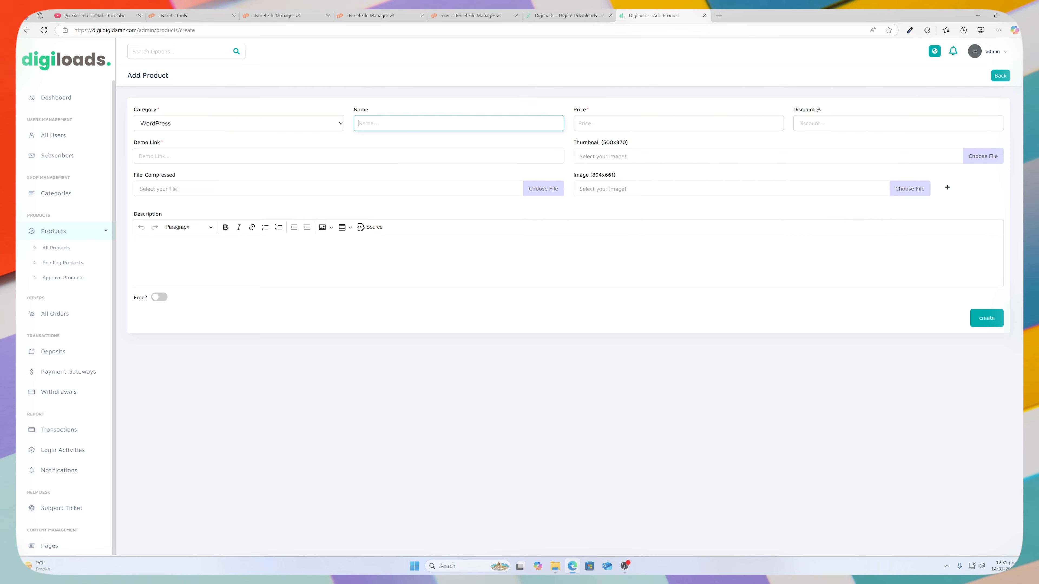
type("Theme")
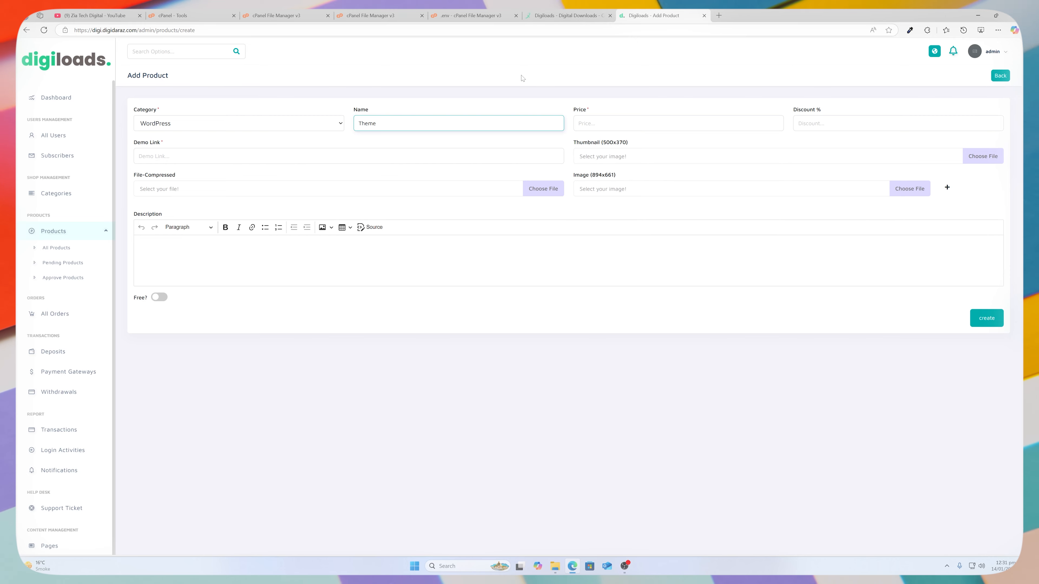
key("Tab")
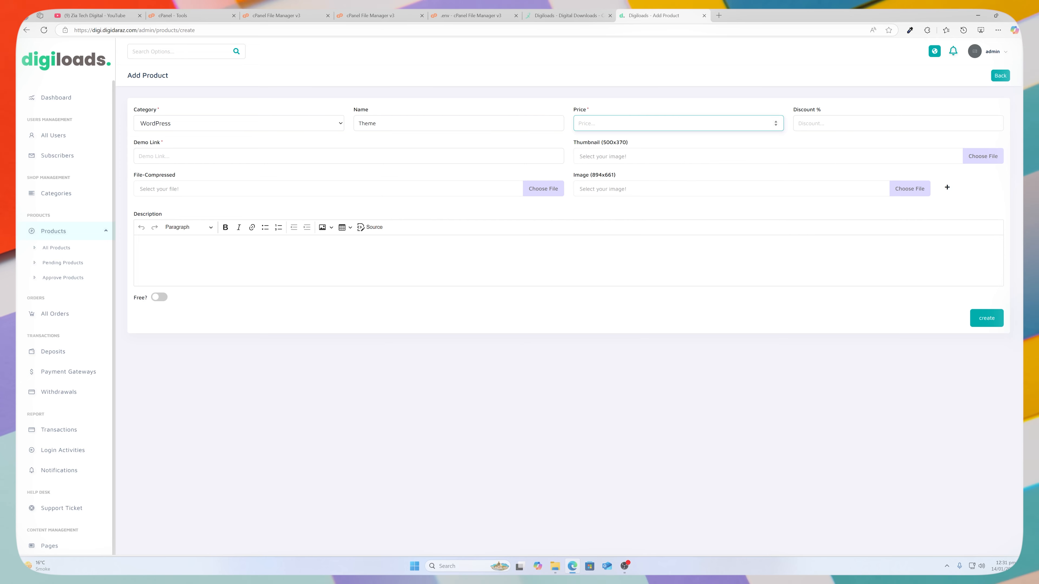
type("15")
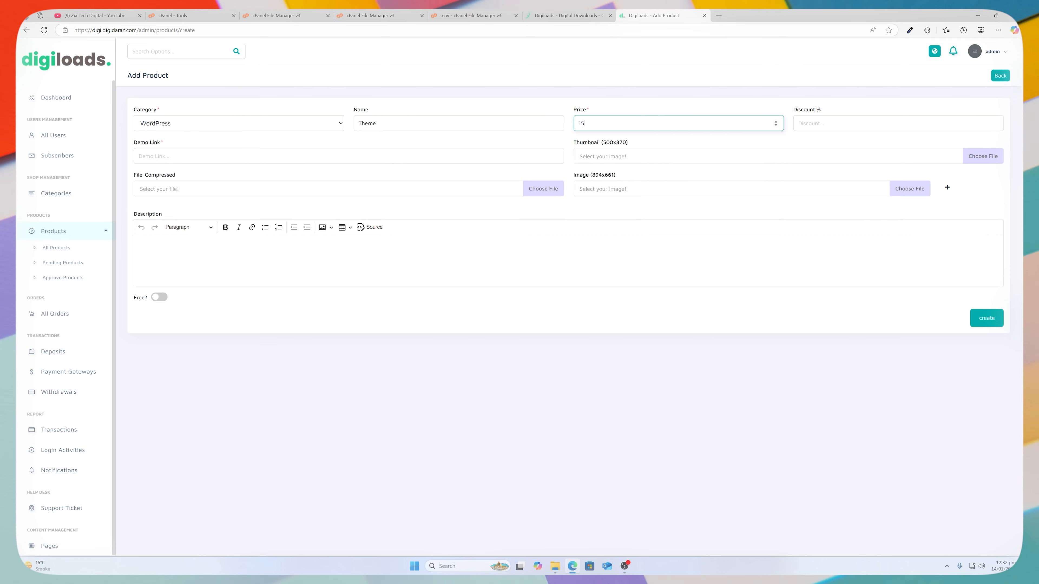
key("Tab")
type("10")
key("Tab")
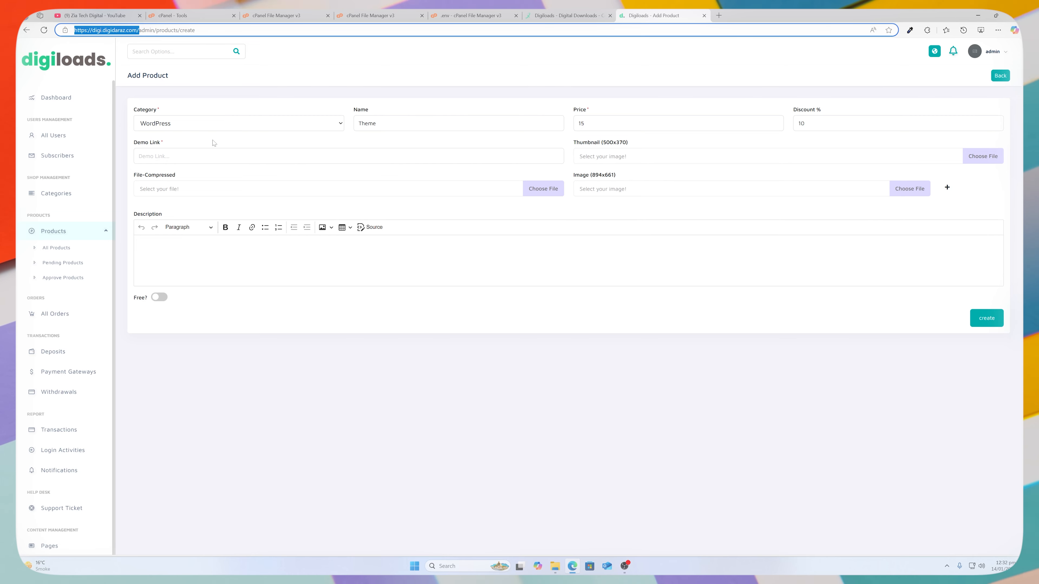
left_click(221, 156)
type("https://digi.digidaraz.com/")
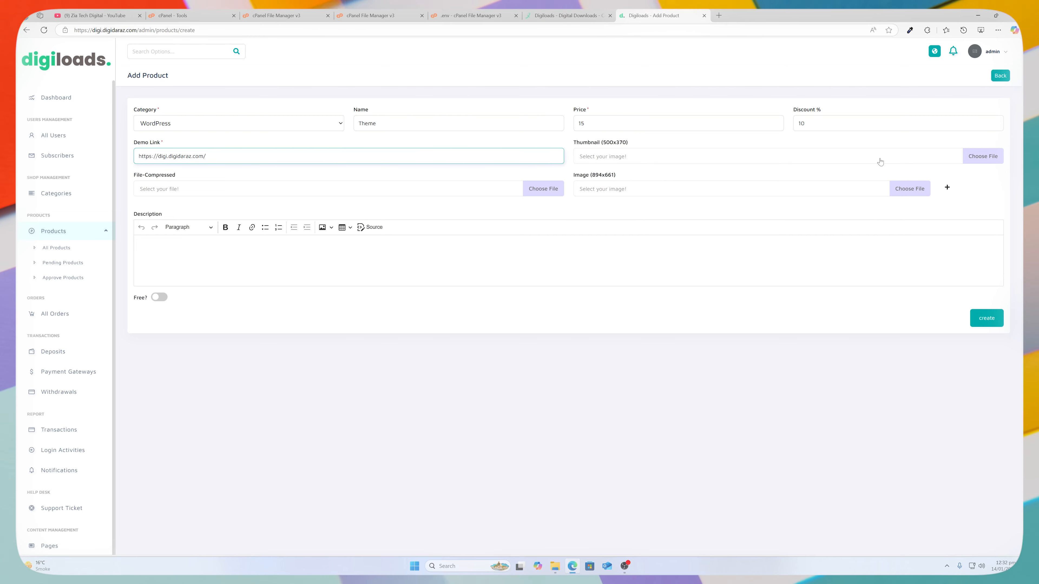
Add two extra image slots and attach the Files zip from digiloads-1.0.1 as the download.
double_click(947, 188)
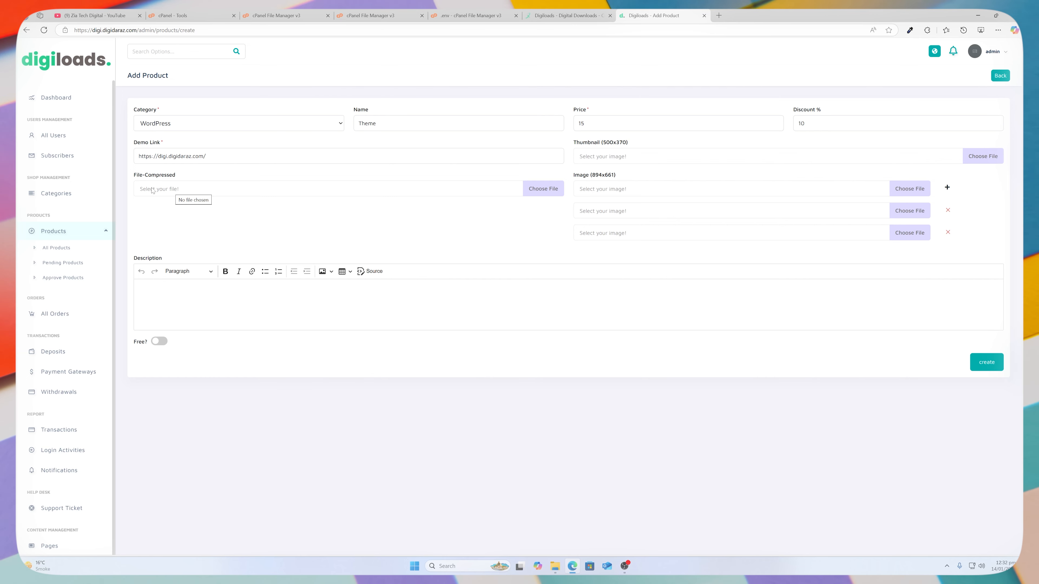
left_click(217, 198)
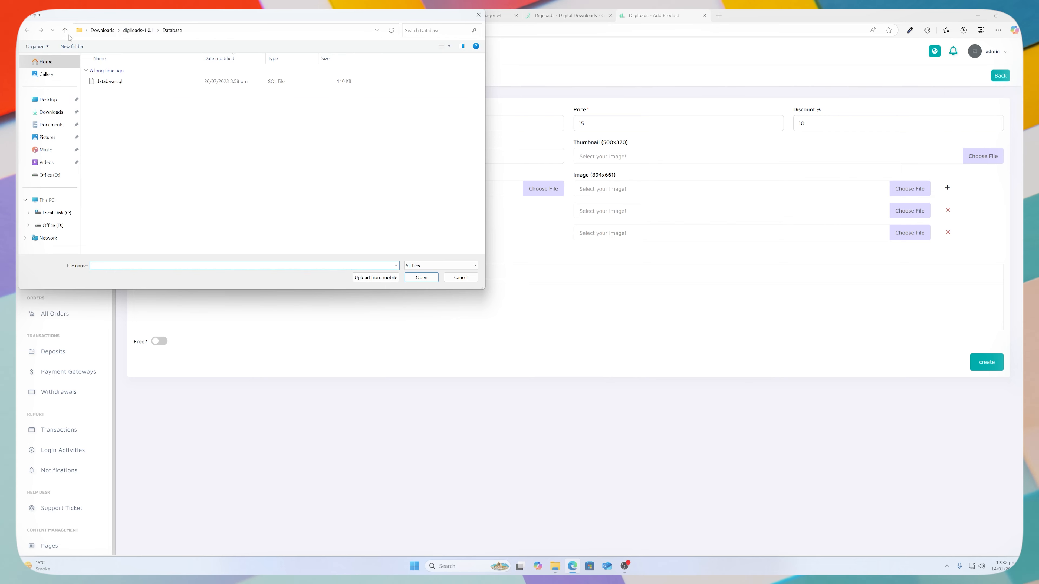
left_click(65, 31)
double_click(108, 85)
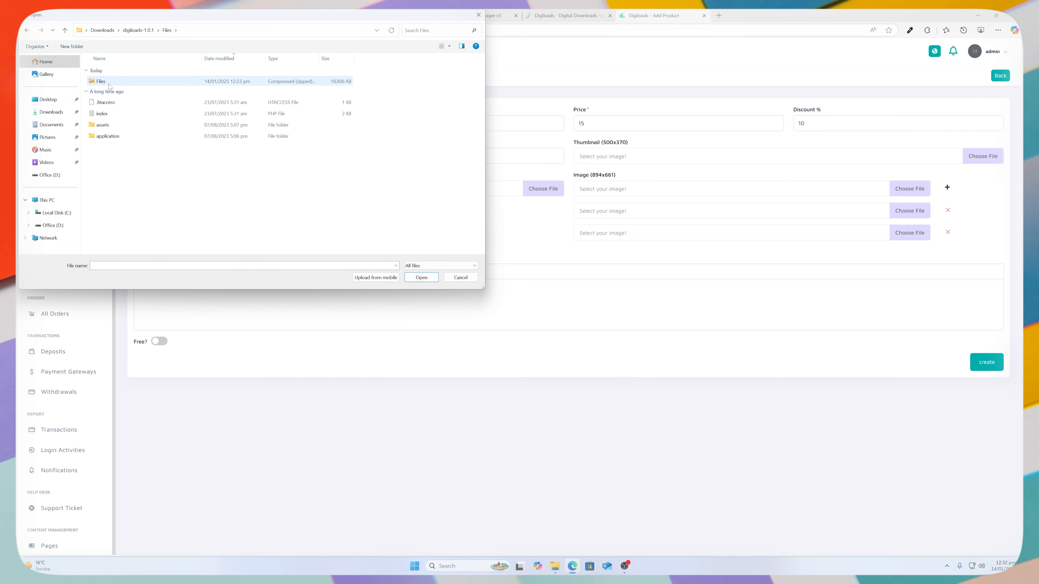
left_click(110, 83)
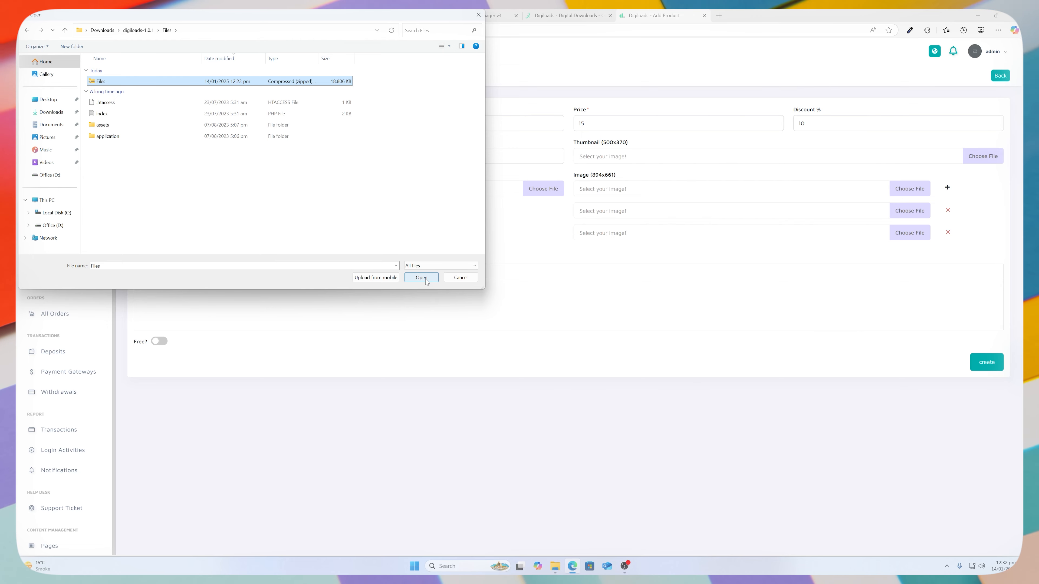
left_click(425, 280)
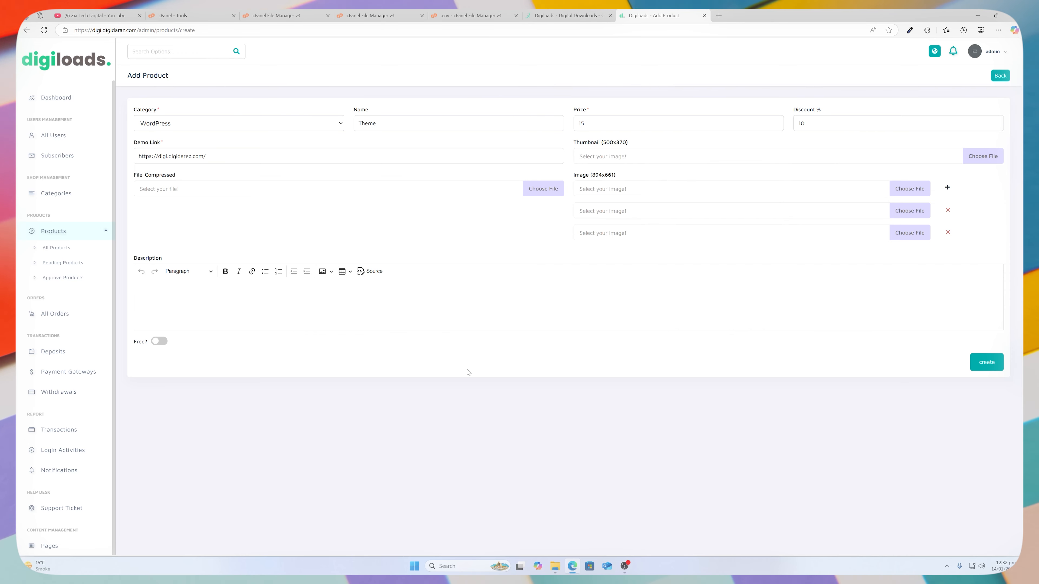
key("ctrl+shift+Tab")
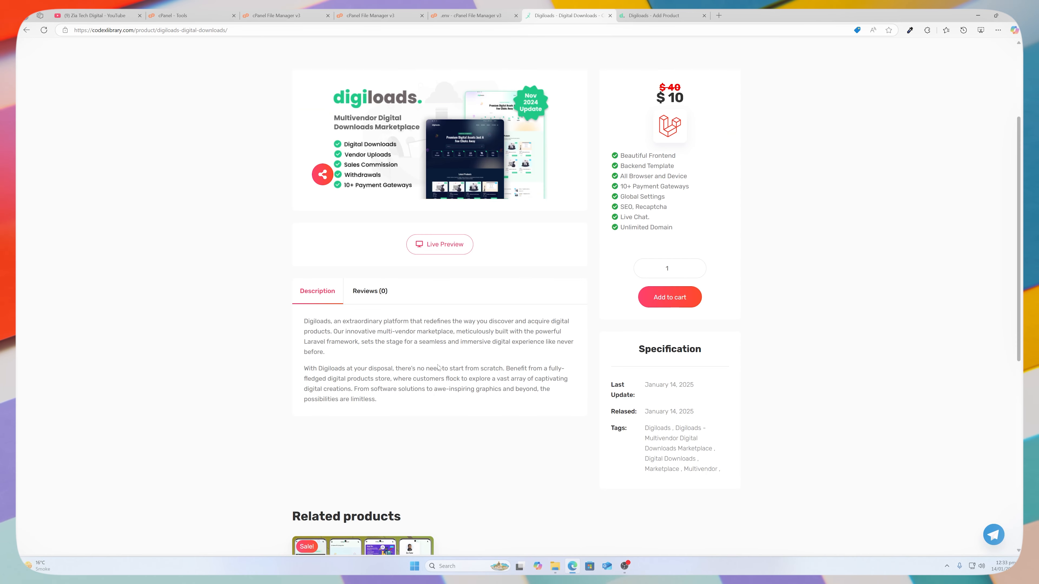
scroll(437, 367, "up", 3)
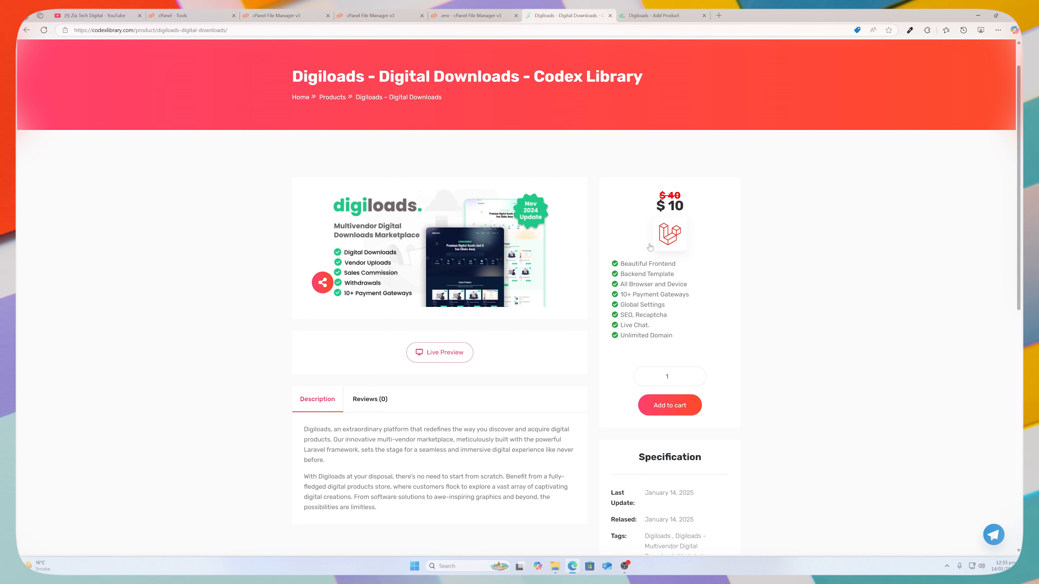
key("ctrl+Tab")
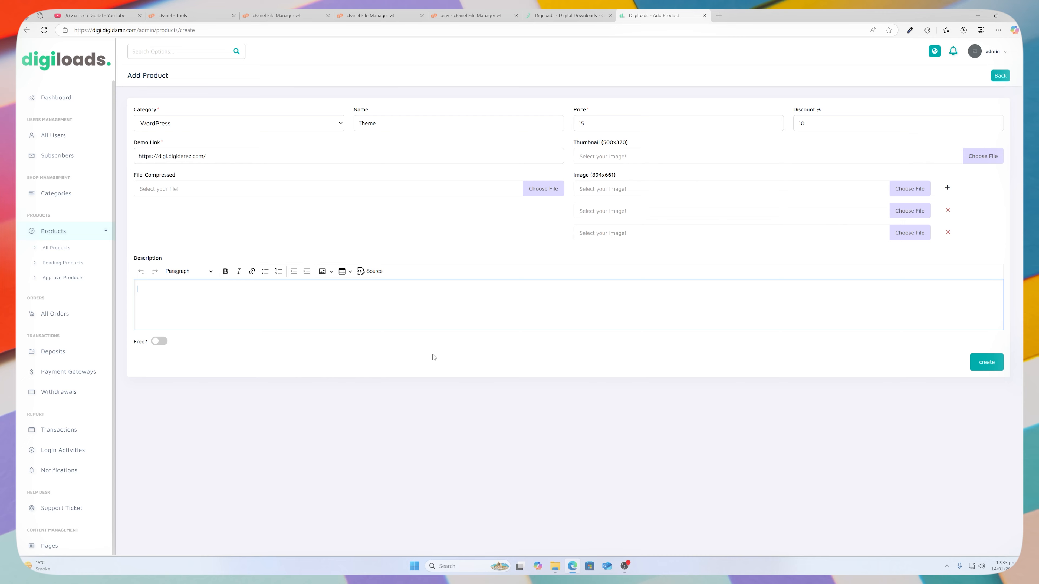
left_click(55, 314)
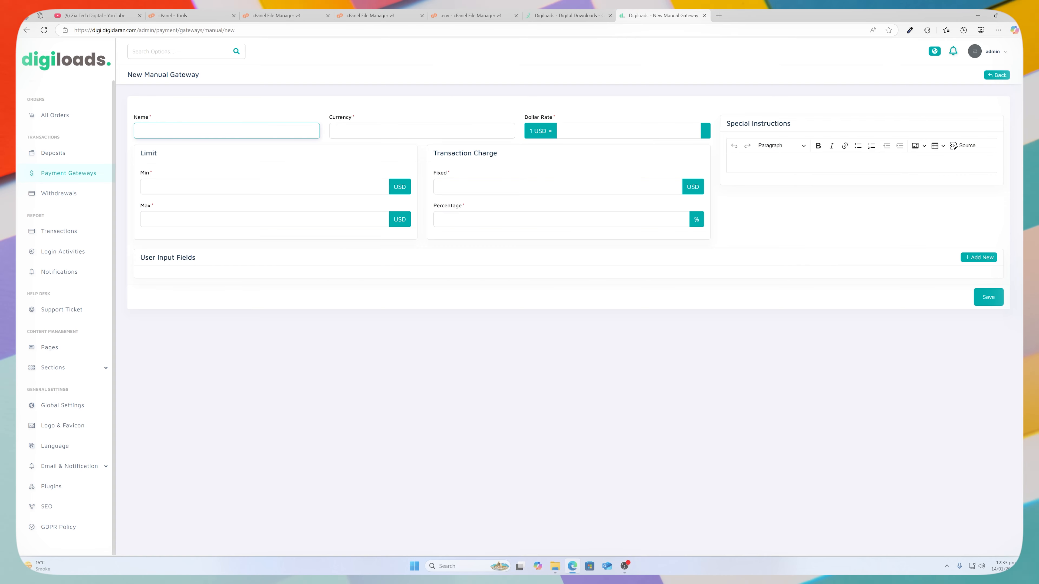
Enter gateway name JazzCash, currency PKR, dollar rate 280, and fixed and percentage charges of 0.
type("JazzCash")
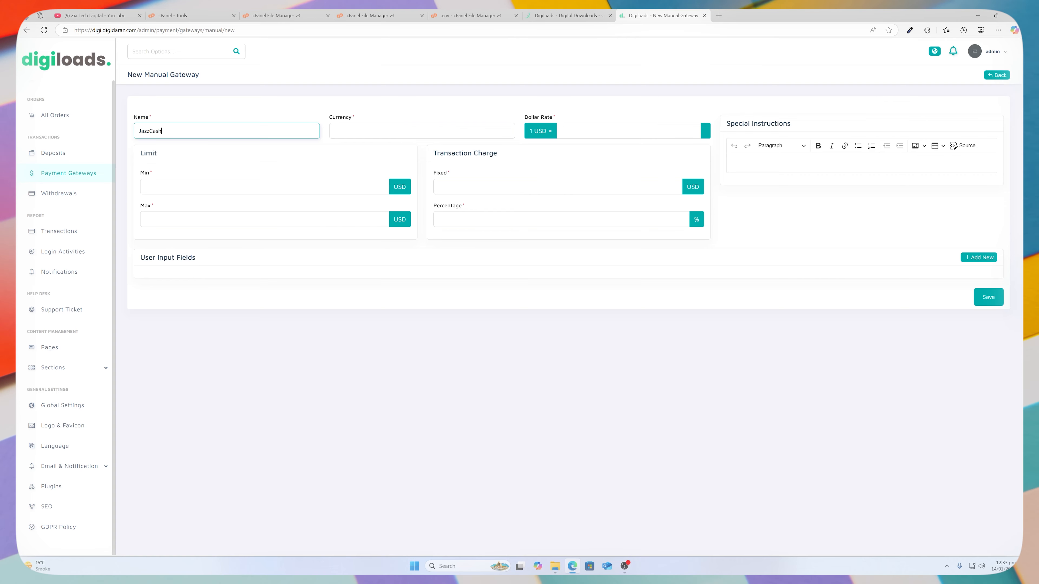
key("Tab")
type("PK")
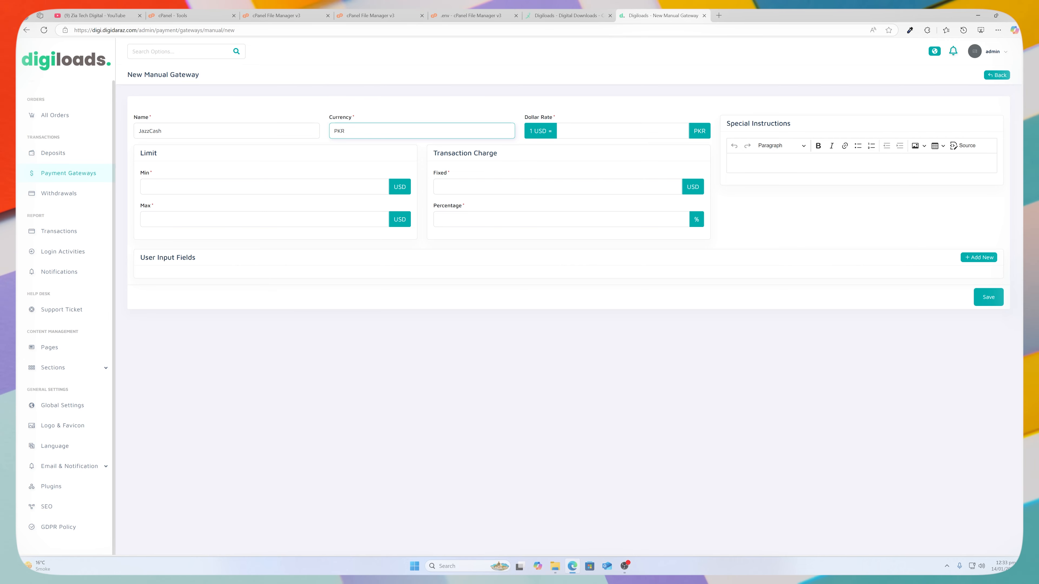
key("Tab")
type("28")
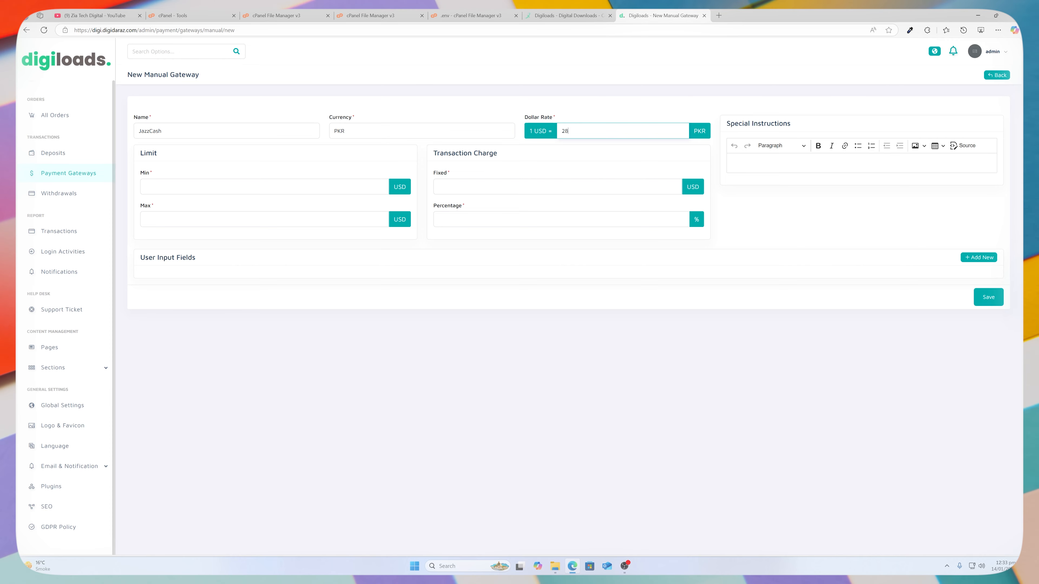
type("0")
key("Tab")
type("0")
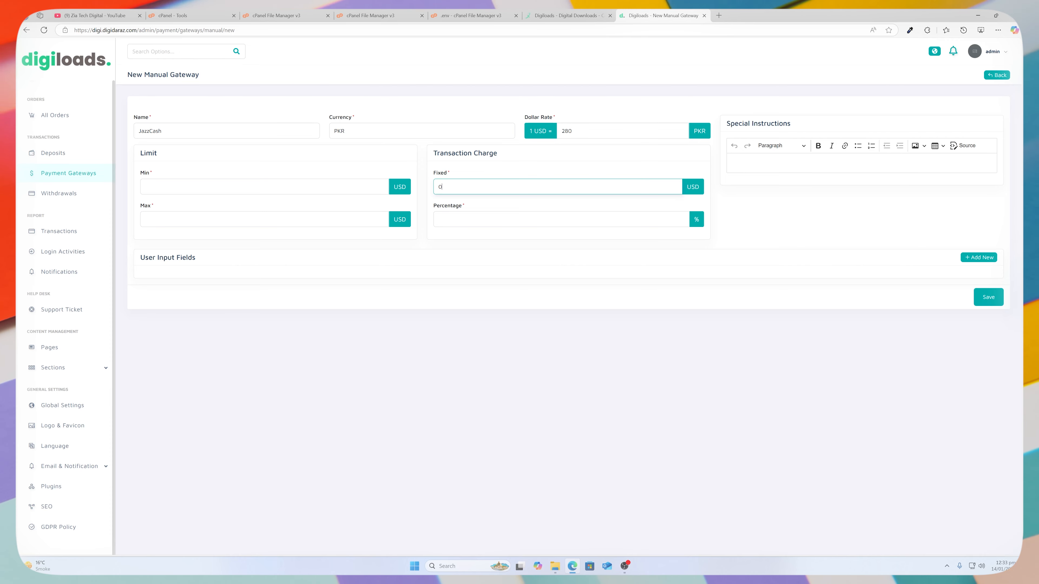
key("Tab")
type("0")
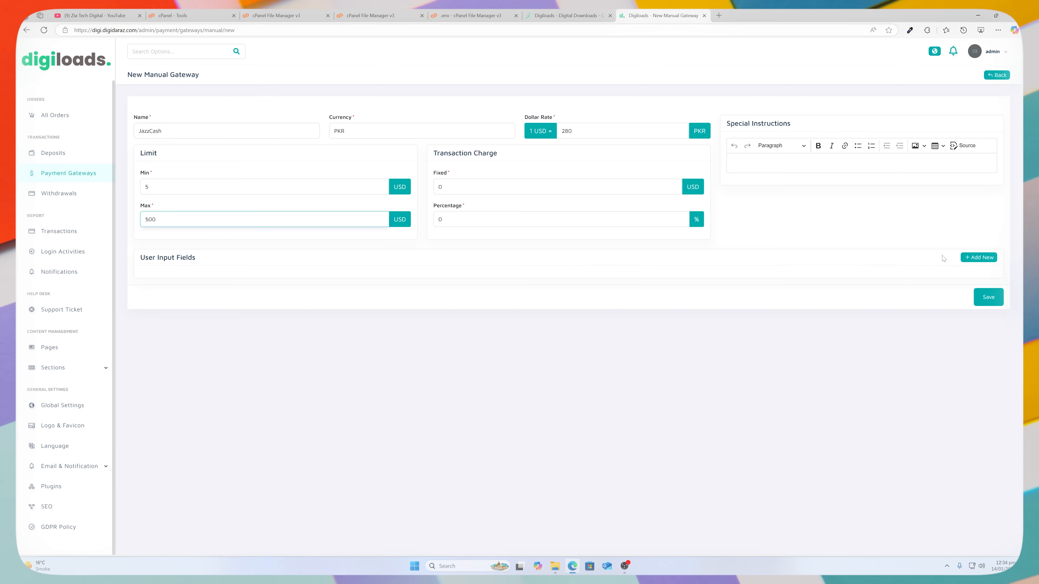
Add a required File input labelled Screenshot accepting JPG, JPEG, PNG and PDF.
left_click(978, 257)
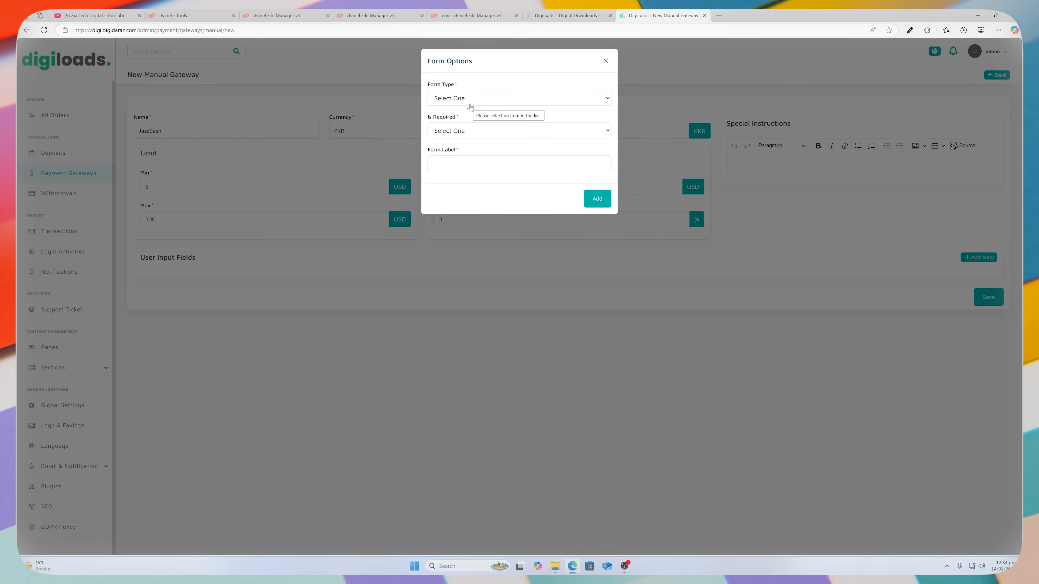
left_click(470, 104)
left_click(449, 177)
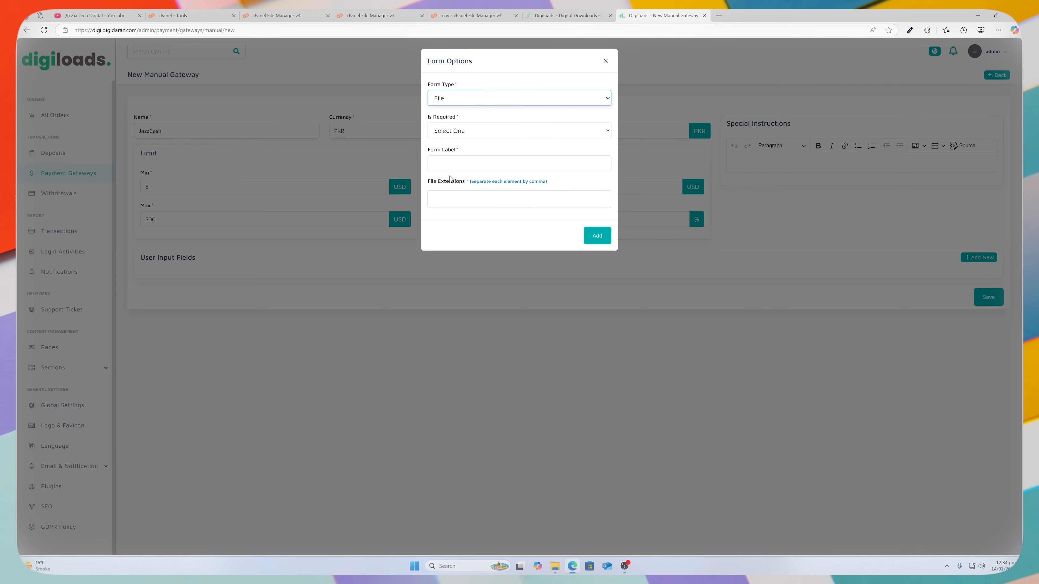
left_click(457, 98)
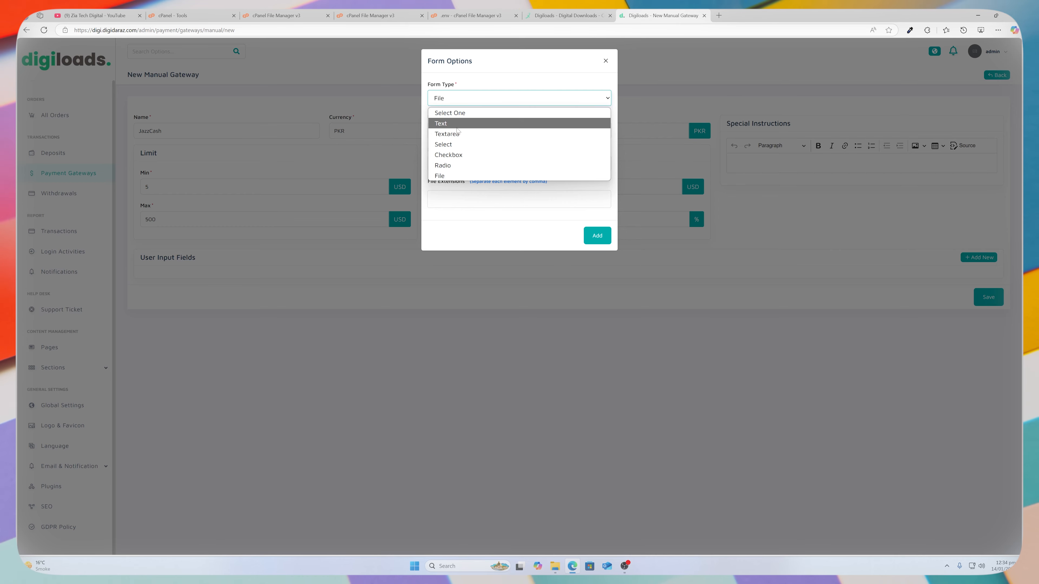
key("Escape")
left_click(457, 130)
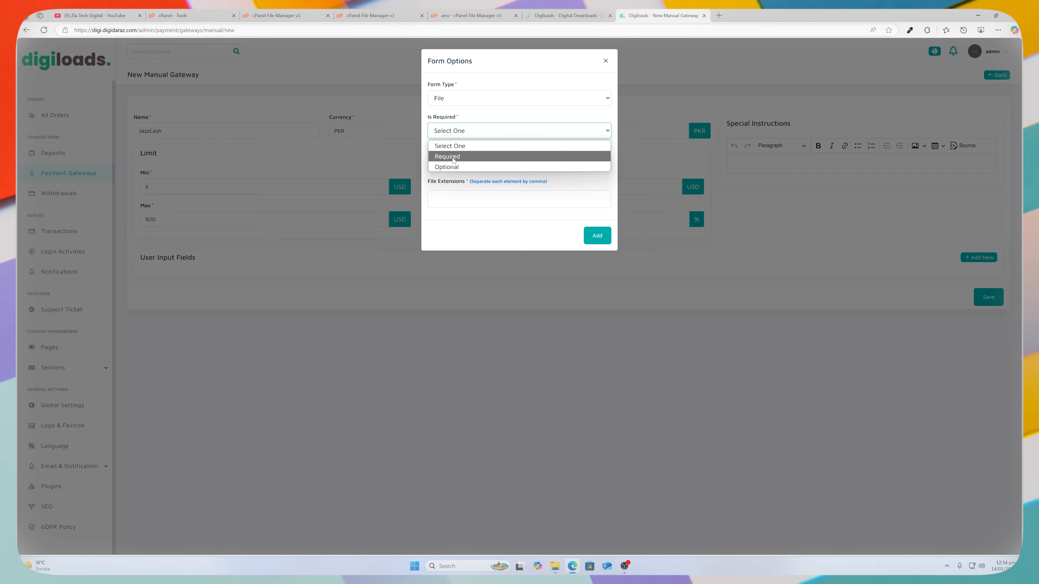
left_click(453, 157)
left_click(453, 163)
type("Screens")
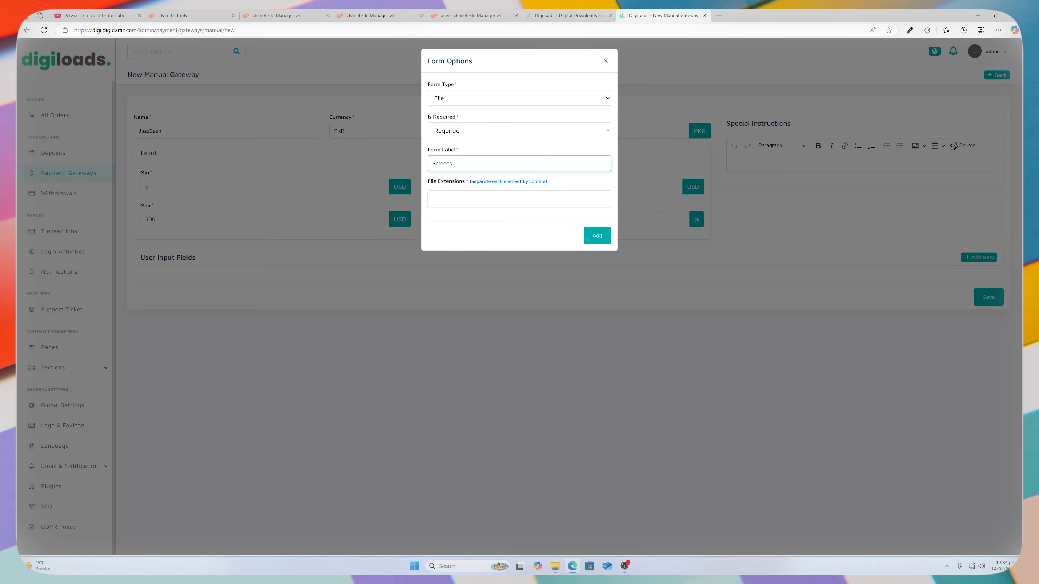
type("hot")
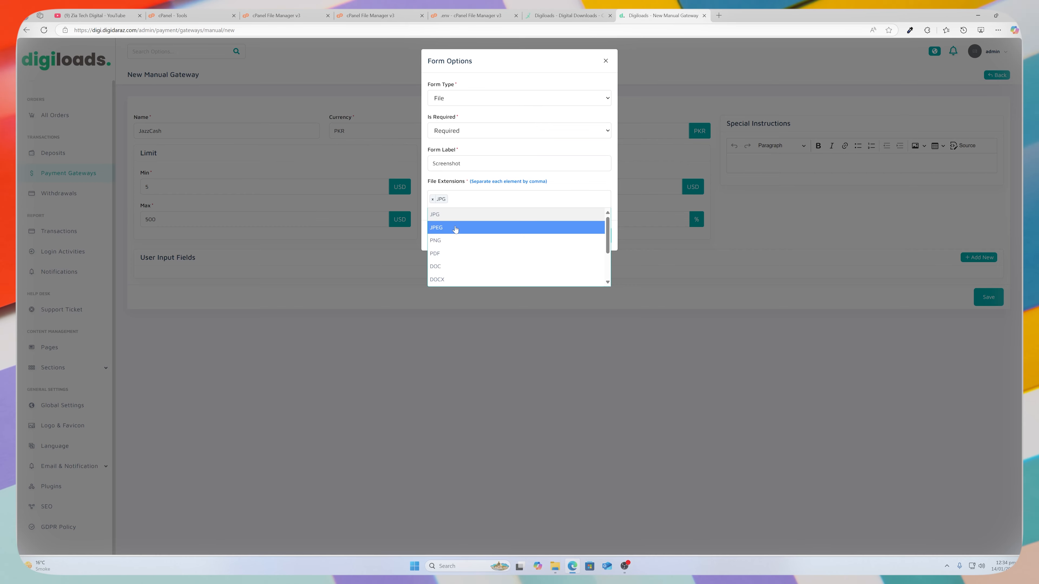
left_click(456, 229)
left_click(479, 241)
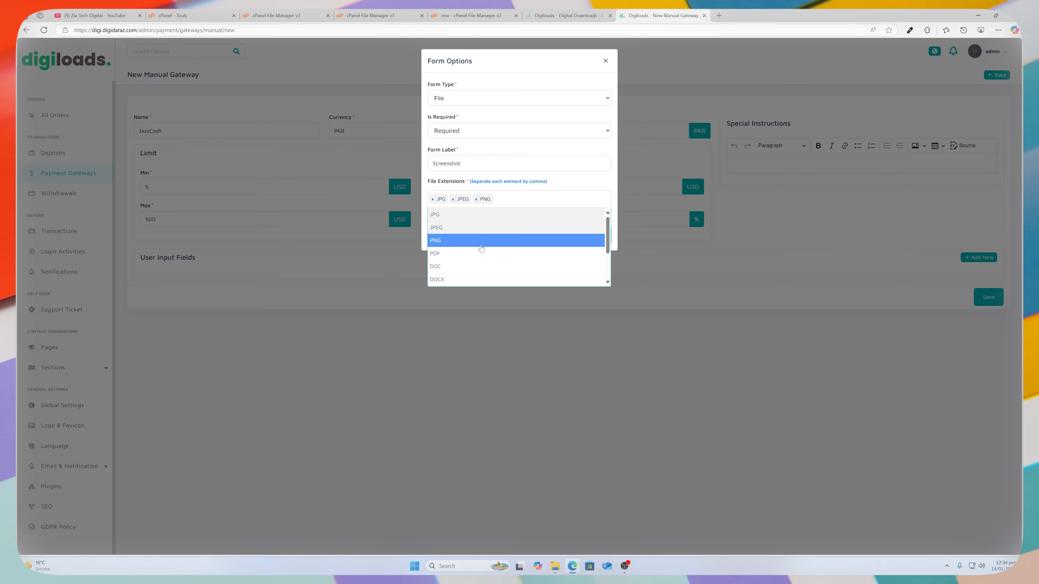
left_click(487, 250)
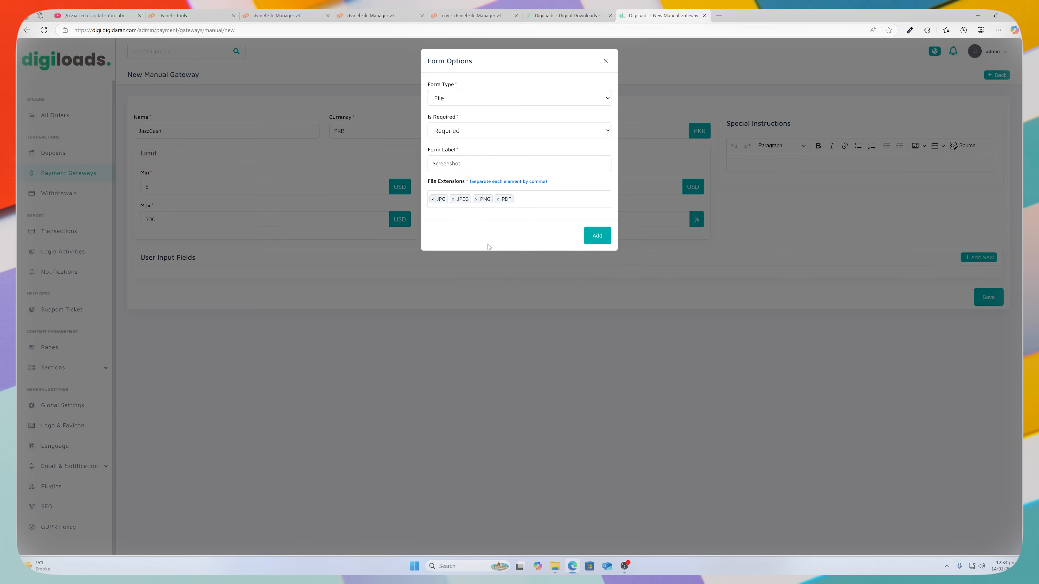
left_click(596, 235)
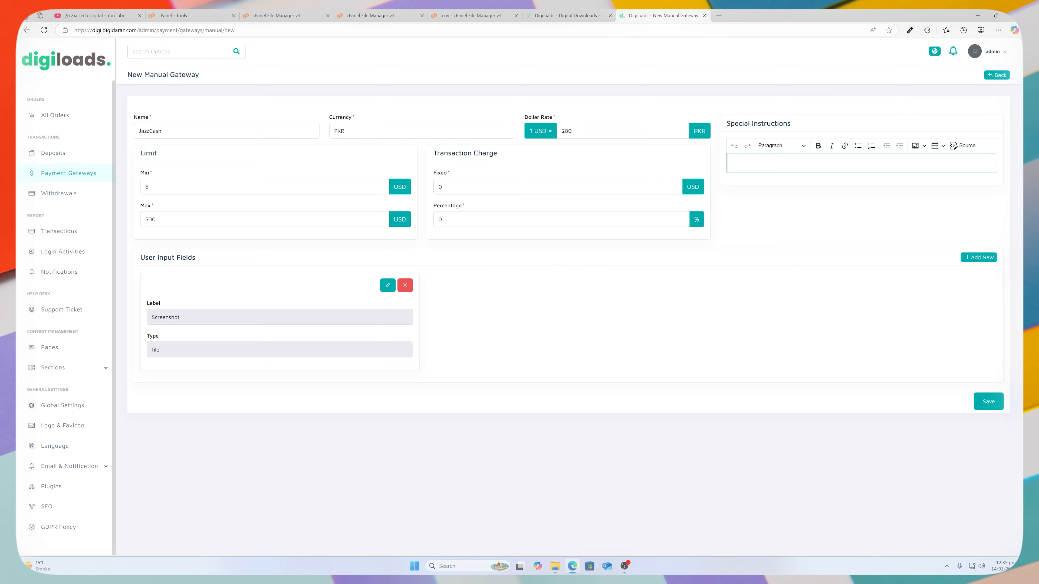
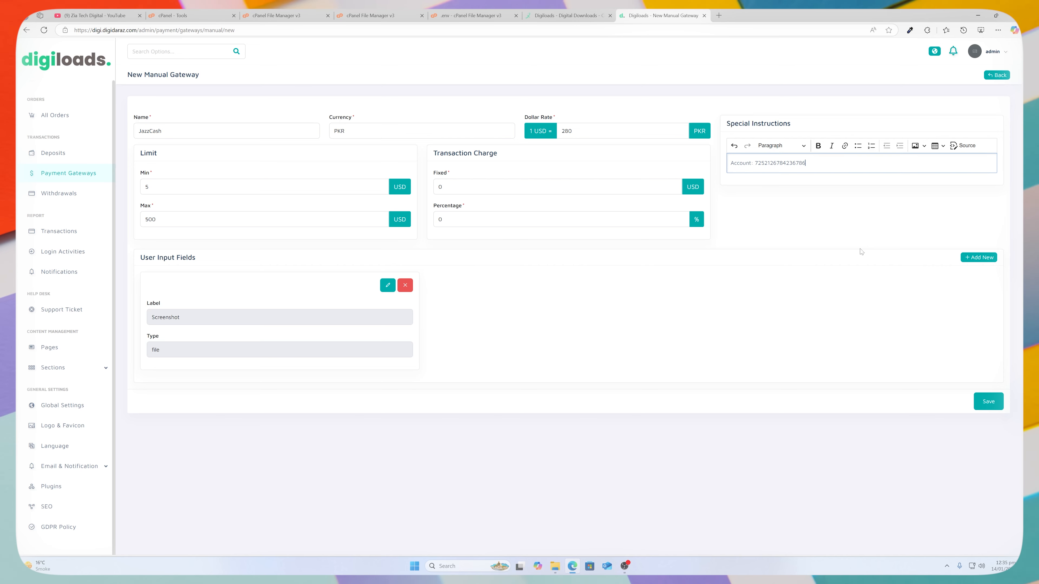
Enter the payment account details in Special Instructions, save the gateway, and view the manual gateways.
key("Return")
type("N")
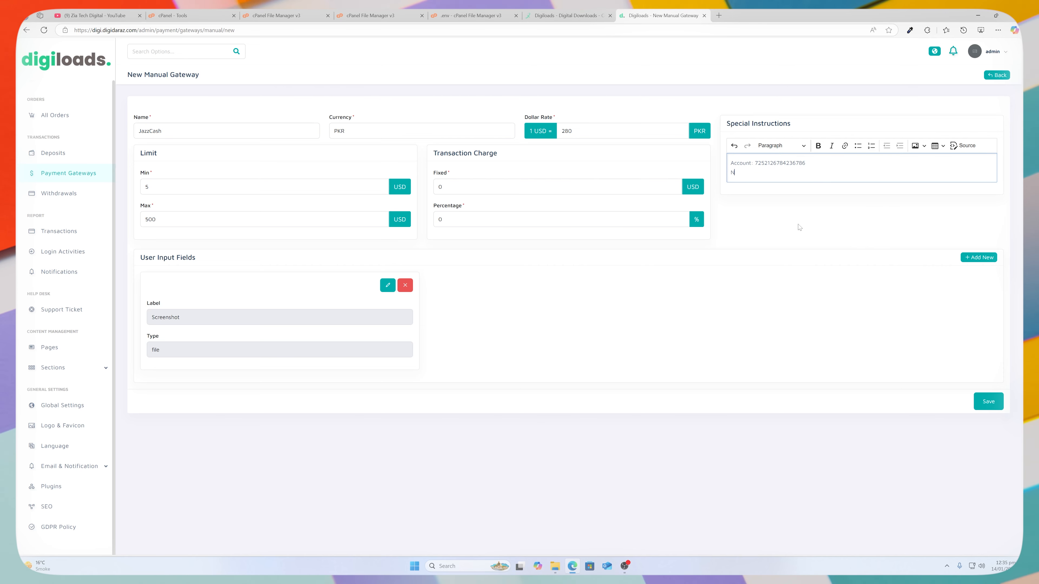
type("ame:")
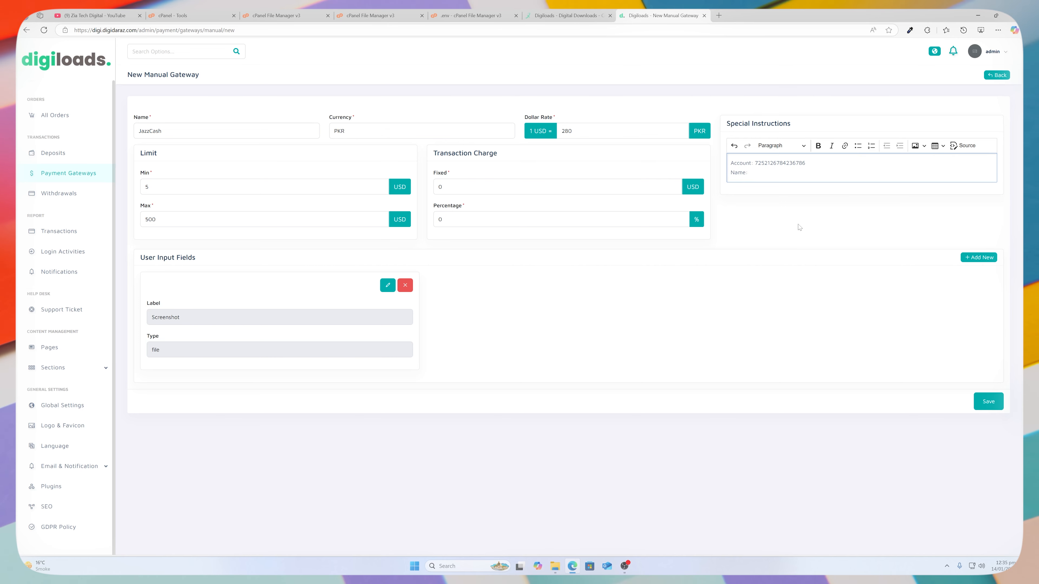
type(" ziatechdigital")
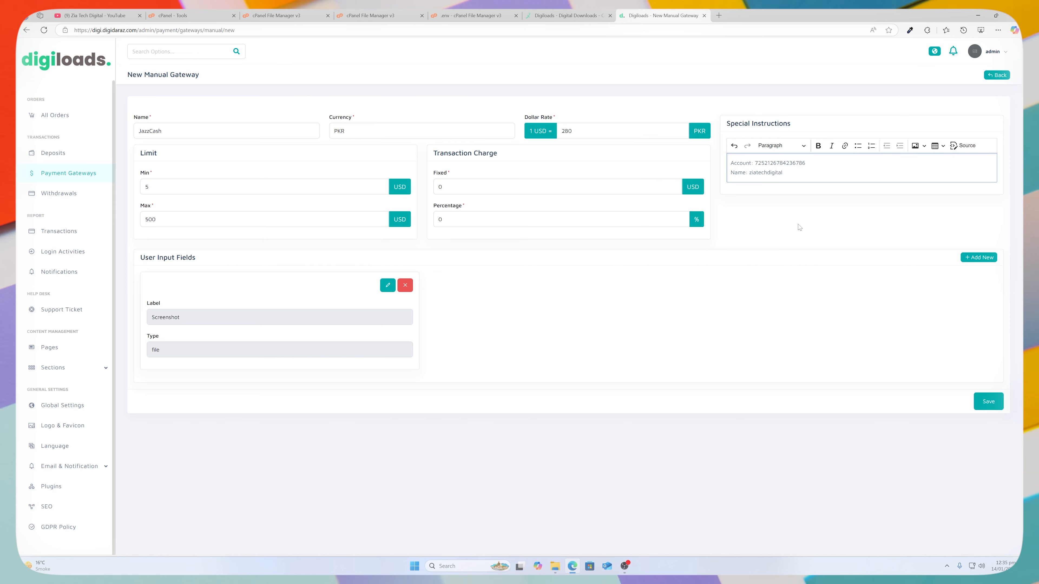
left_click(989, 408)
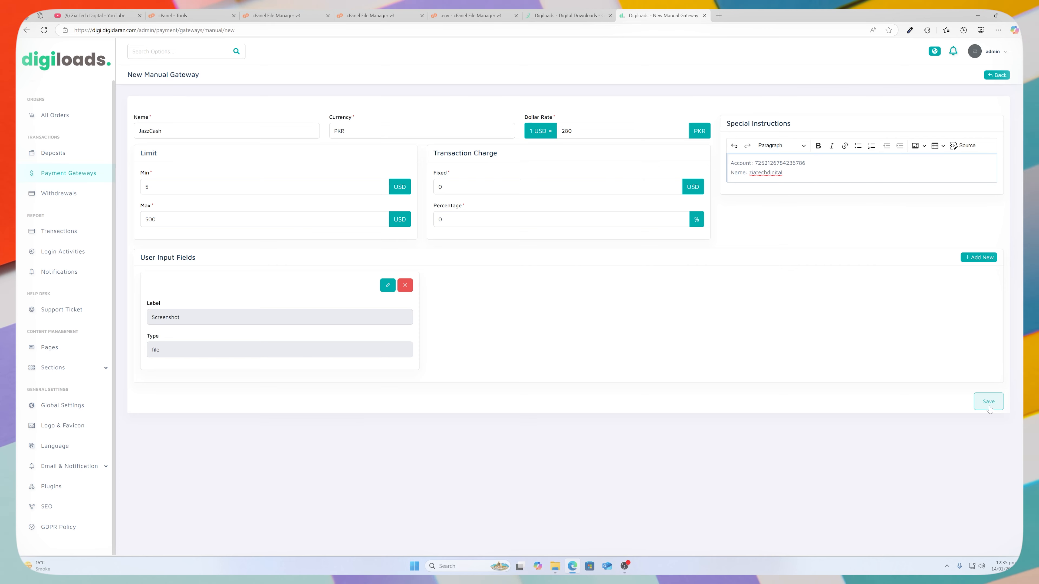
left_click(226, 110)
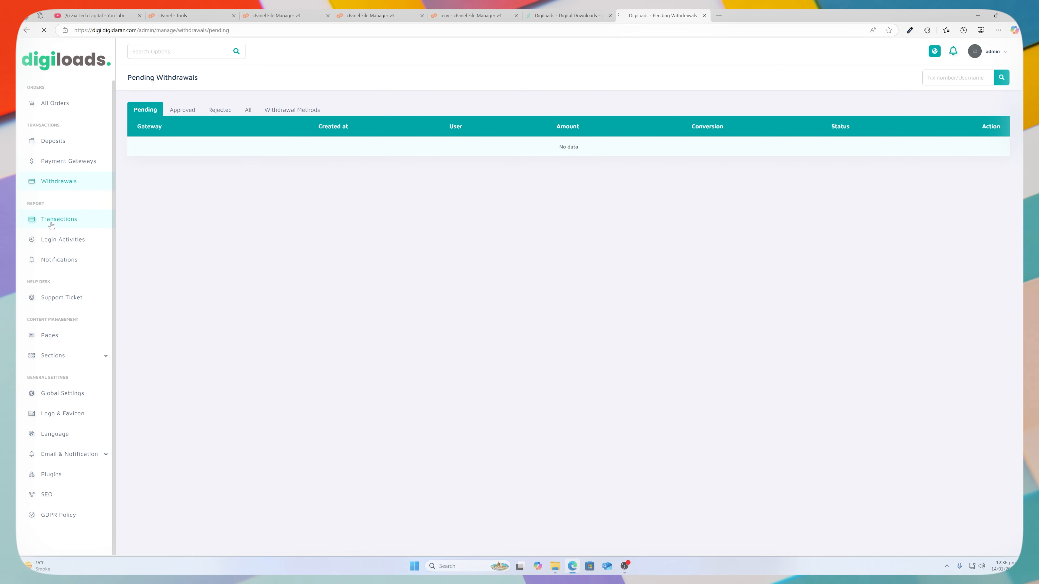
Look through notification history and support tickets, then bring up the Main Pages and Policy Pages list.
left_click(58, 259)
left_click(76, 297)
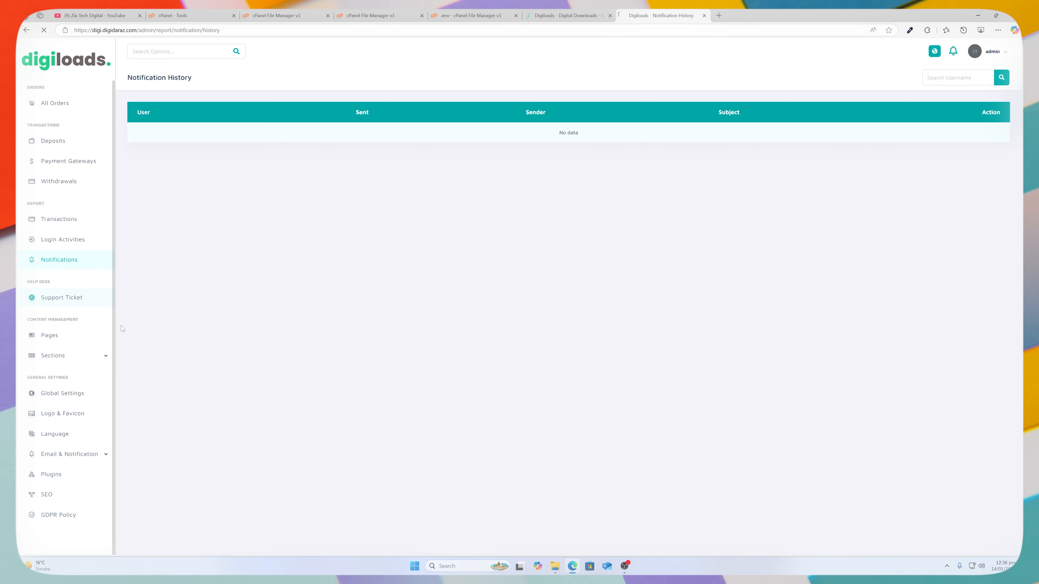
left_click(49, 335)
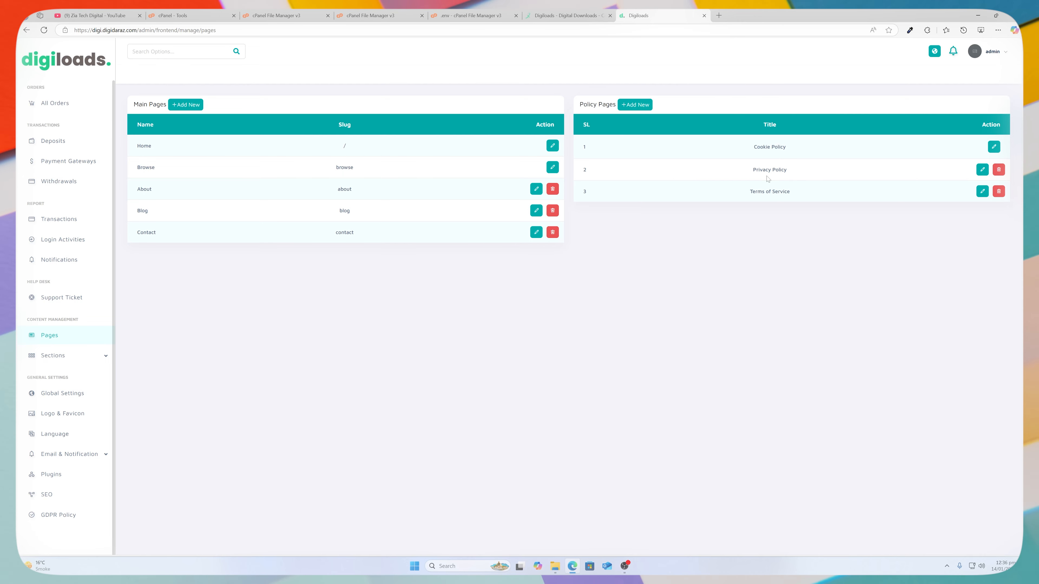
left_click(981, 192)
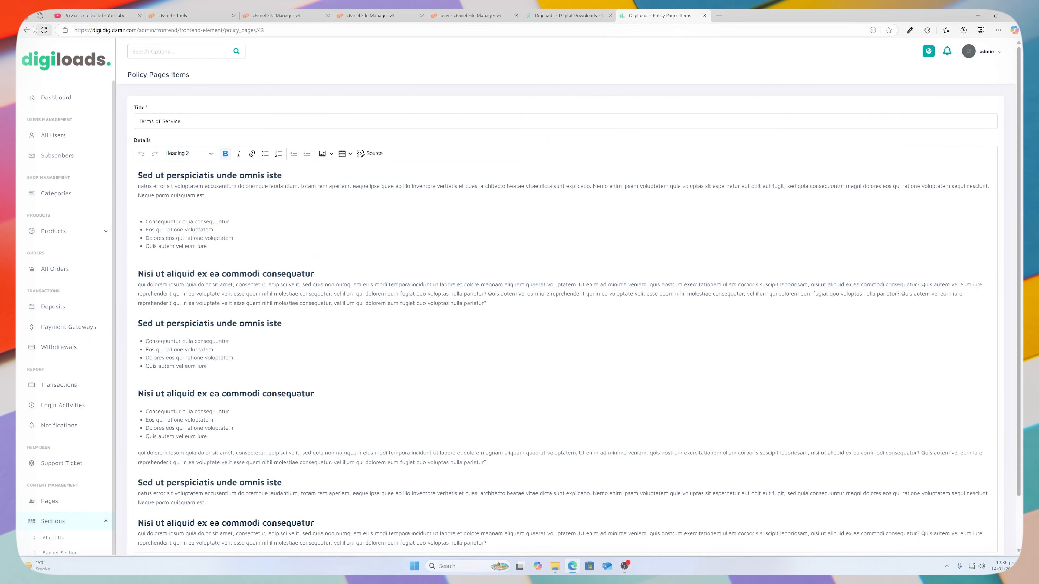
left_click(34, 29)
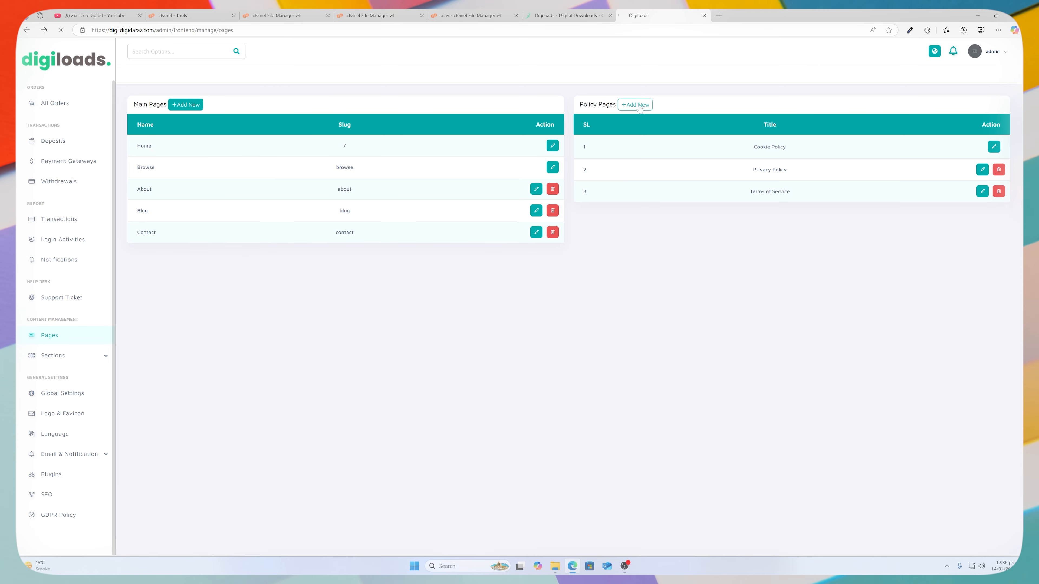
left_click(637, 105)
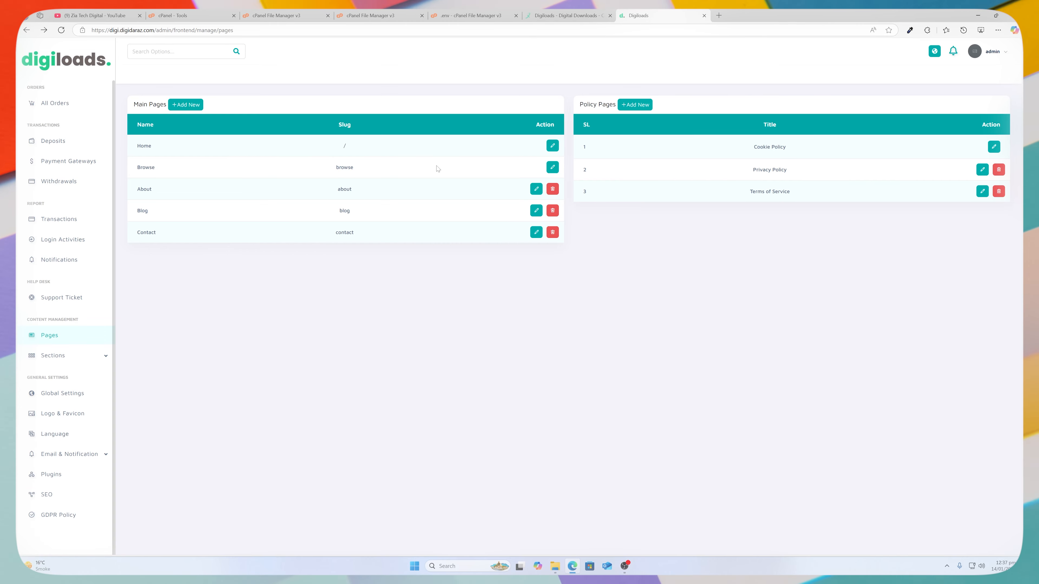
Add a new main page with page name Demo and slug Demo.
left_click(195, 109)
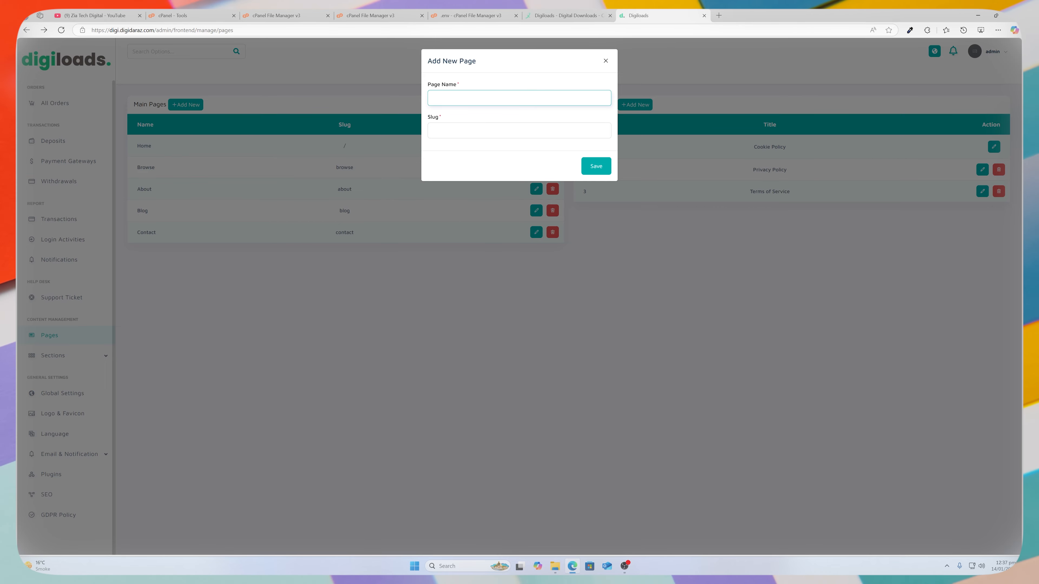
type("Dm")
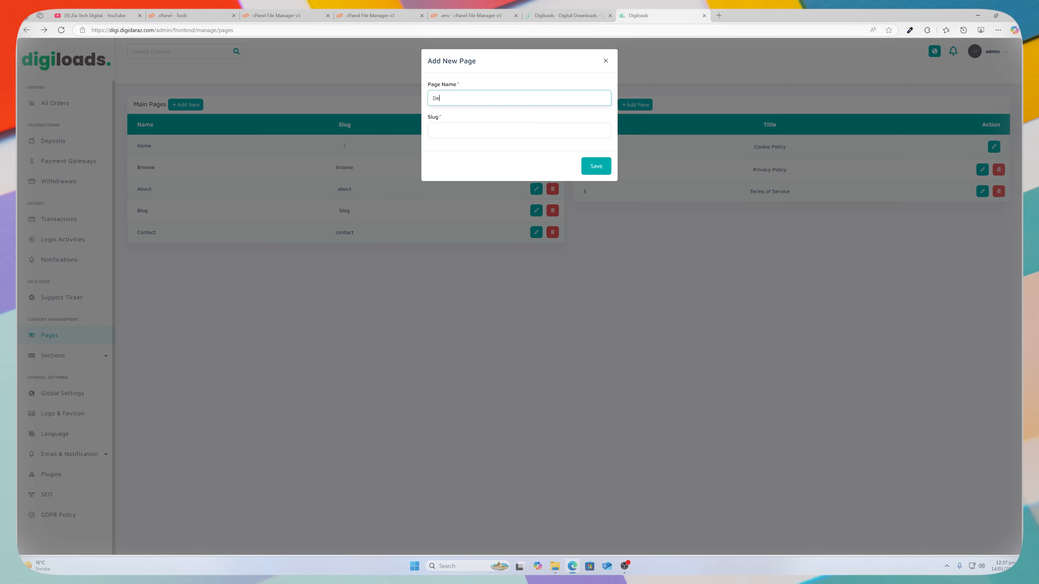
type("mo")
key("Tab")
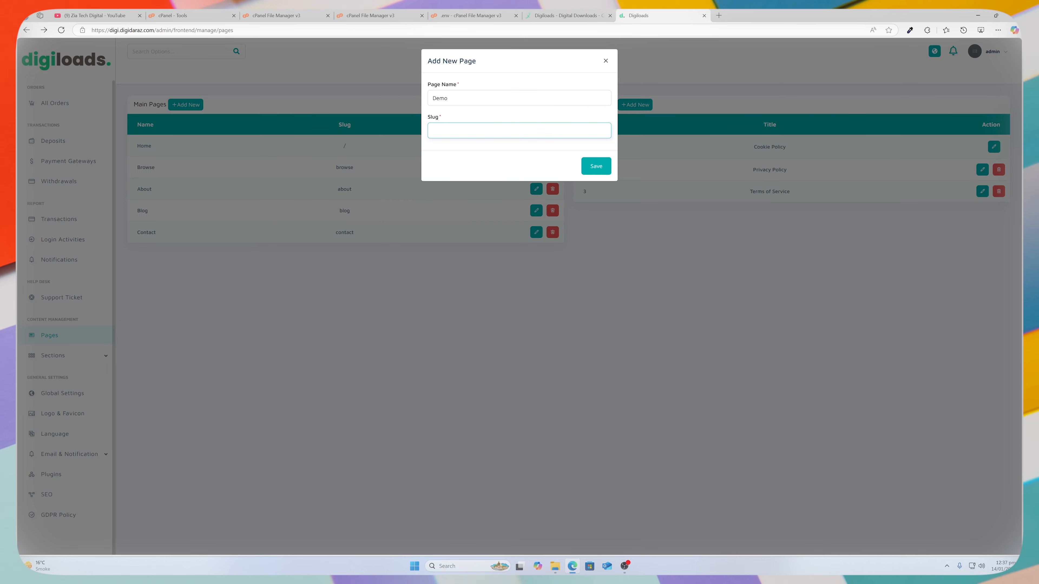
type("Demo")
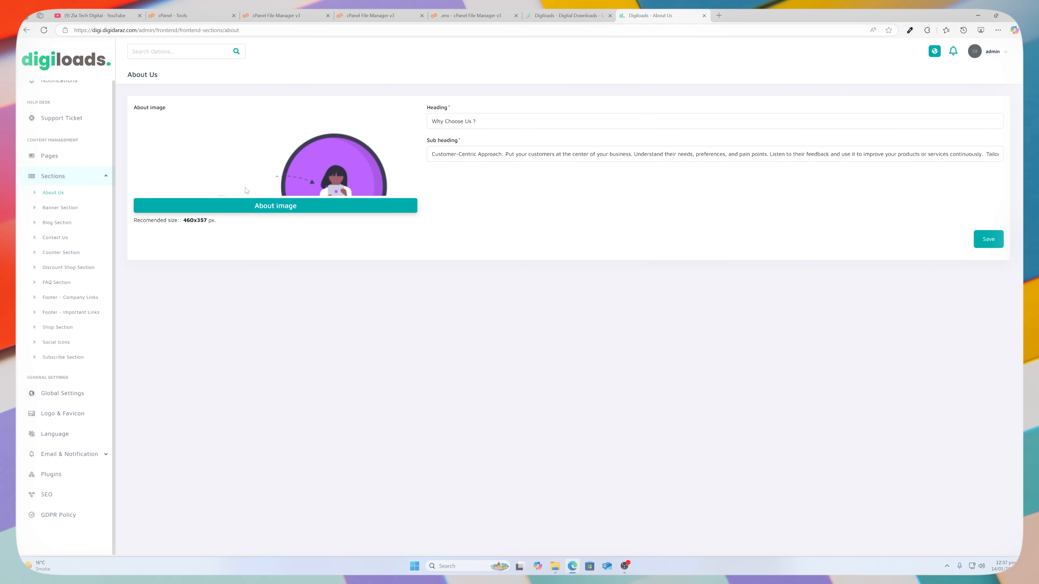
Review the Banner, Blog and Contact Us sections, ending on the Project, Award and Review counters.
left_click(61, 207)
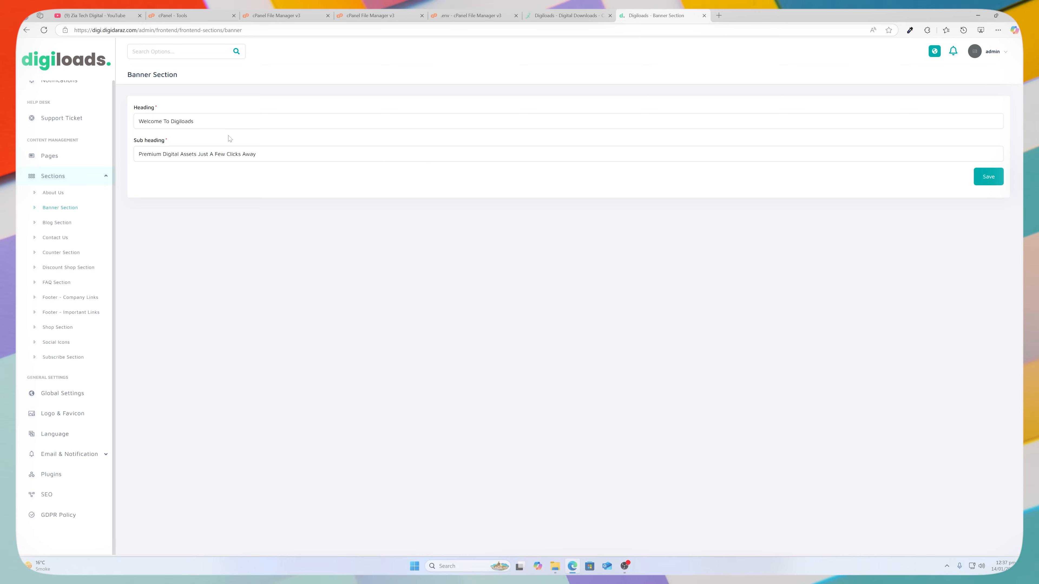
left_click(65, 223)
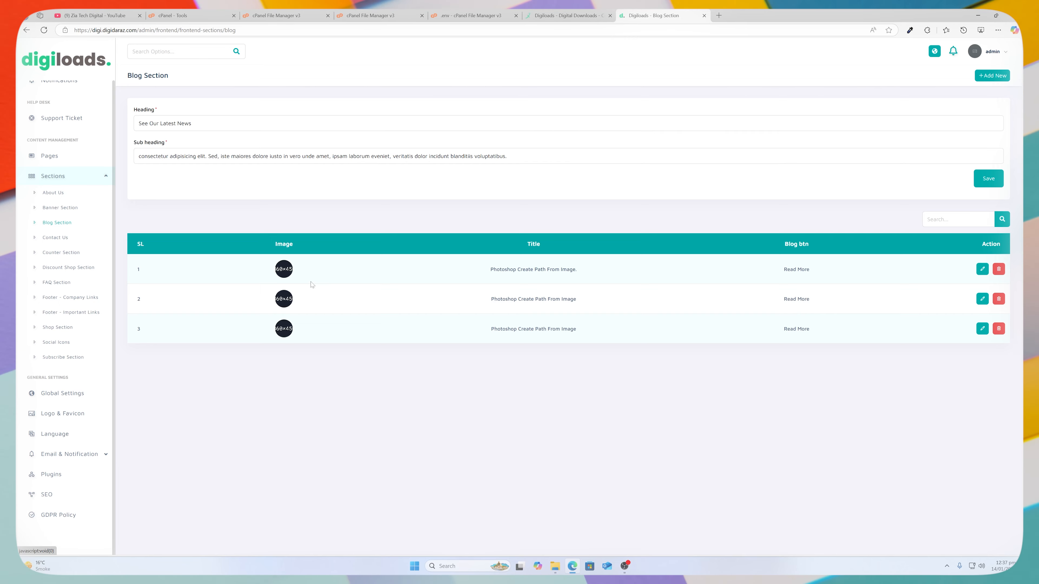
left_click(55, 237)
left_click(60, 252)
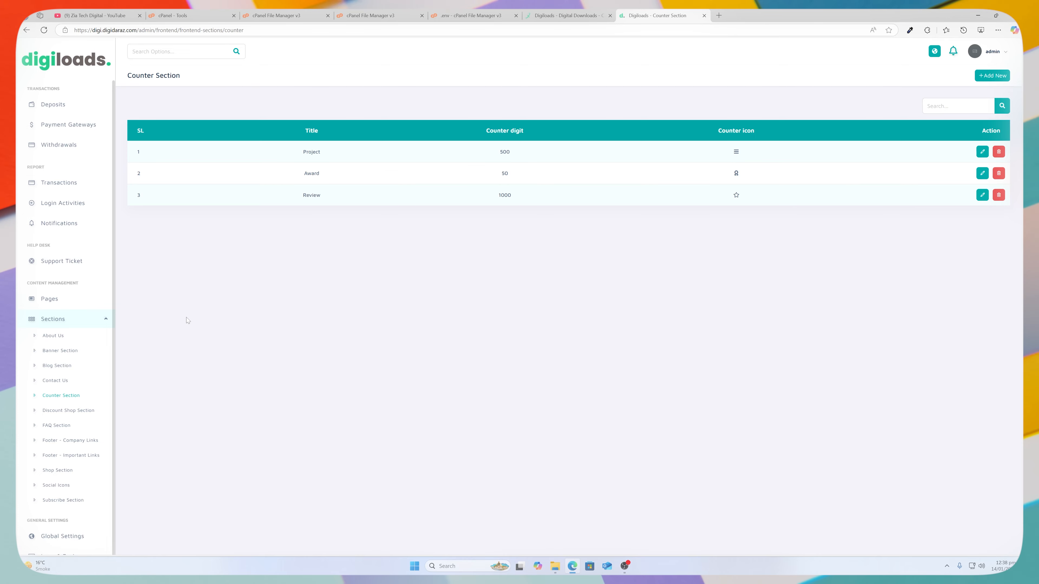
Review the FAQ section, footer company and important links, and the social icons list.
left_click(57, 425)
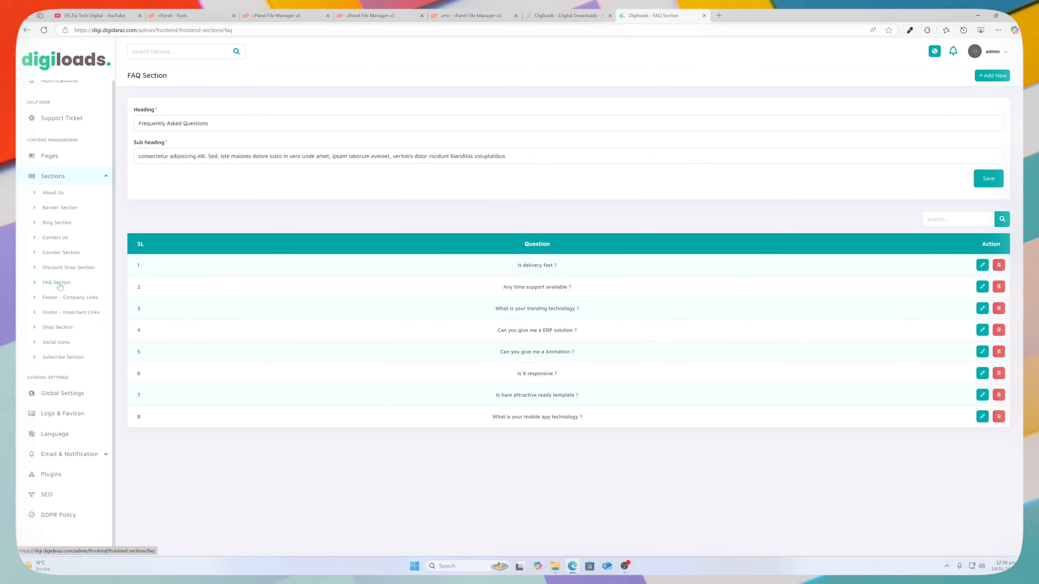
left_click(61, 297)
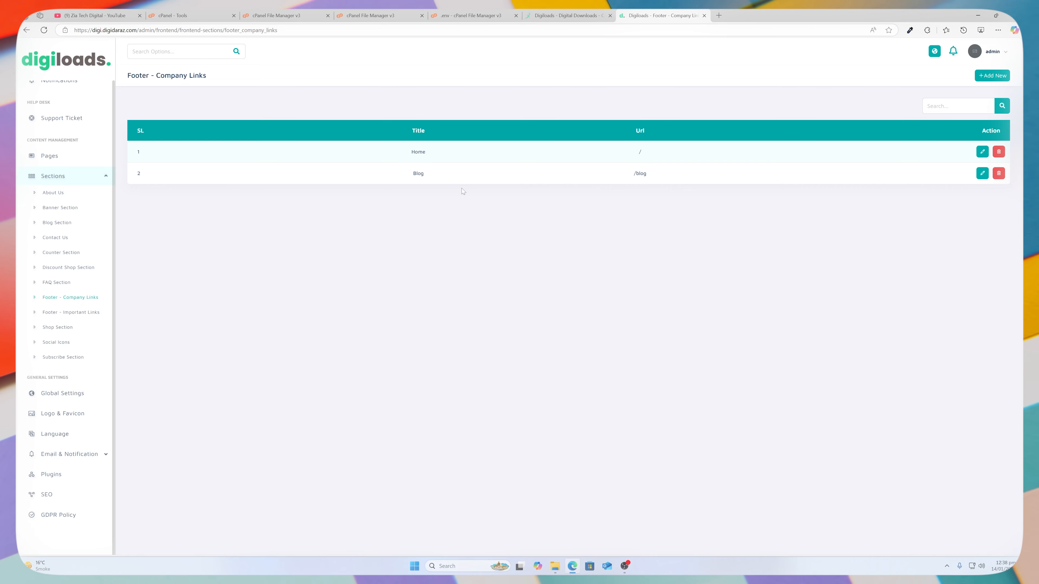
left_click(71, 312)
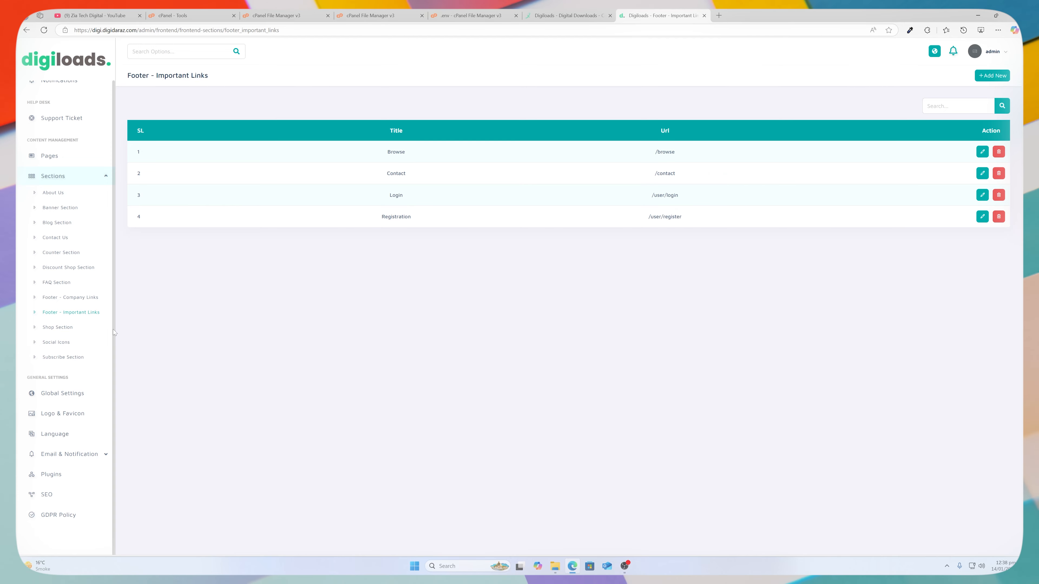
left_click(56, 342)
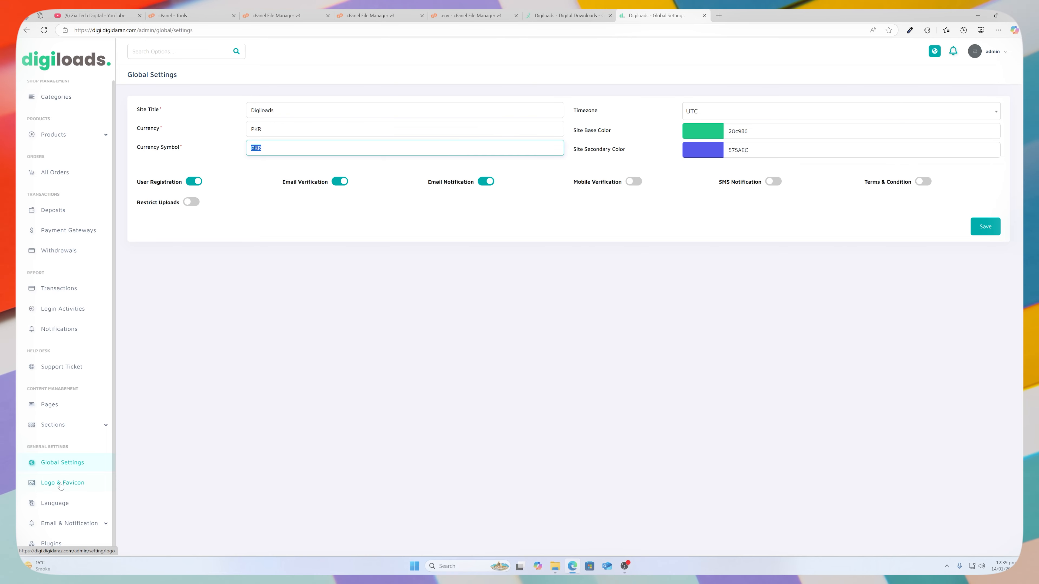
View the Logo & Favicon settings and scroll further down the admin sidebar.
left_click(61, 483)
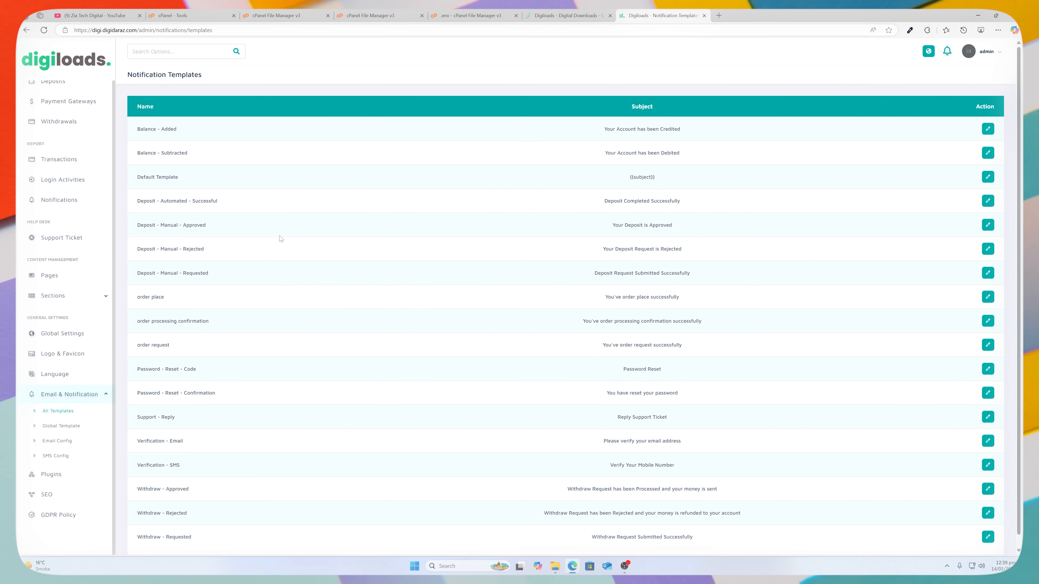
scroll(310, 313, "down", 1)
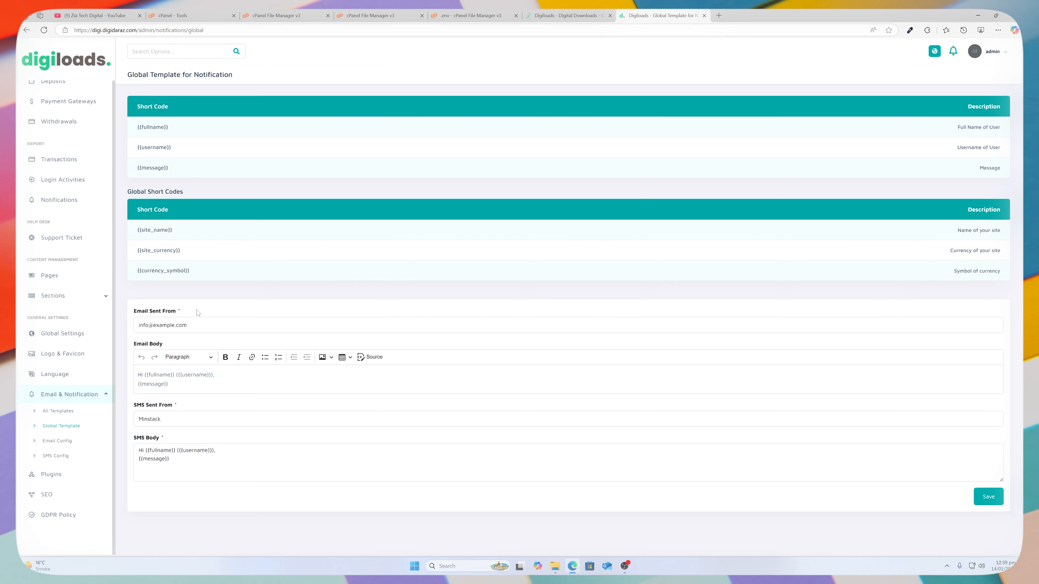
Review the Email Config settings and the installed plugins list.
left_click(57, 441)
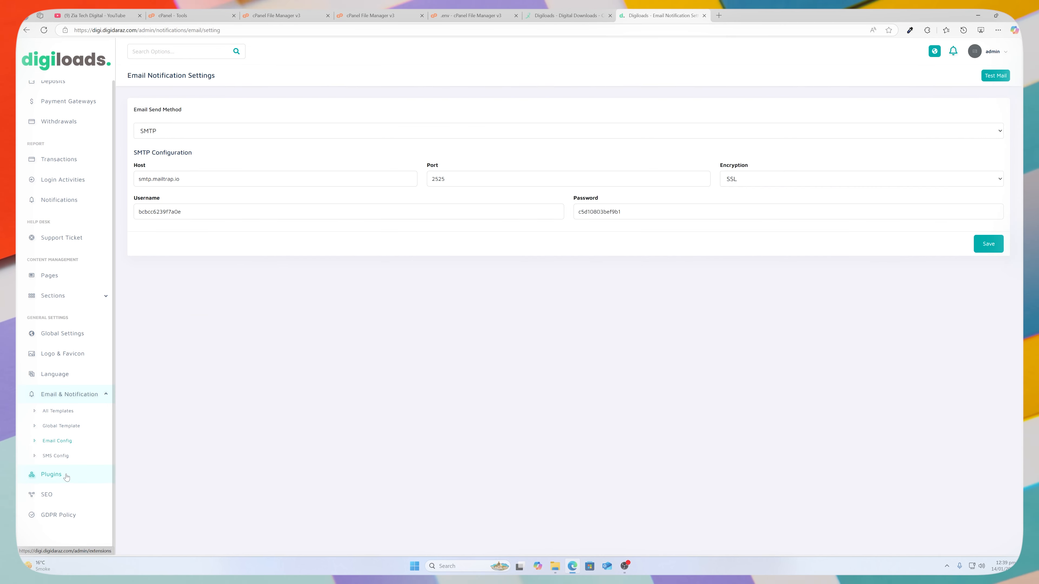
left_click(67, 476)
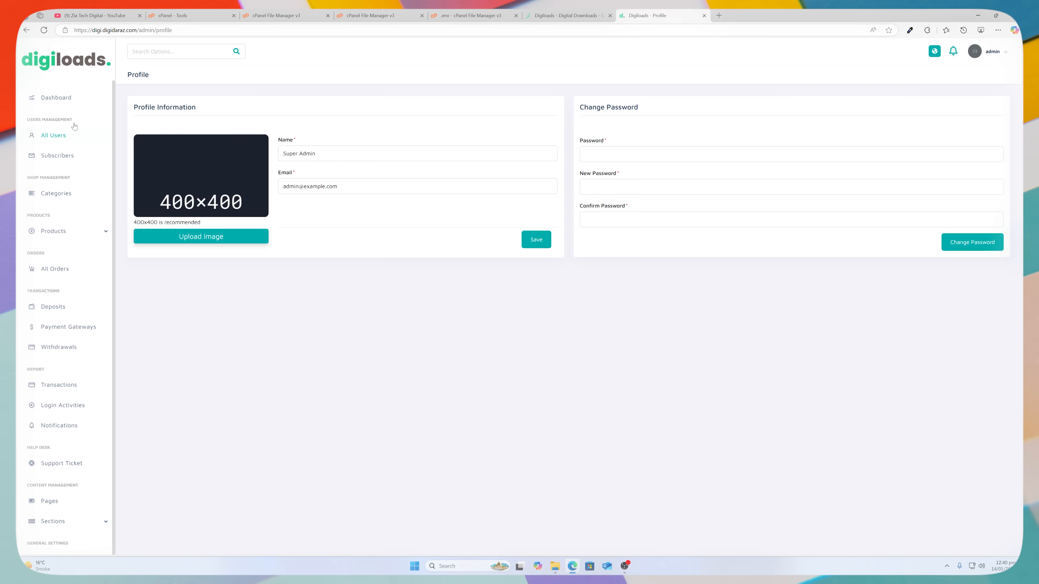
Return to the admin dashboard, then view the storefront home page with Demo in its menu.
left_click(62, 98)
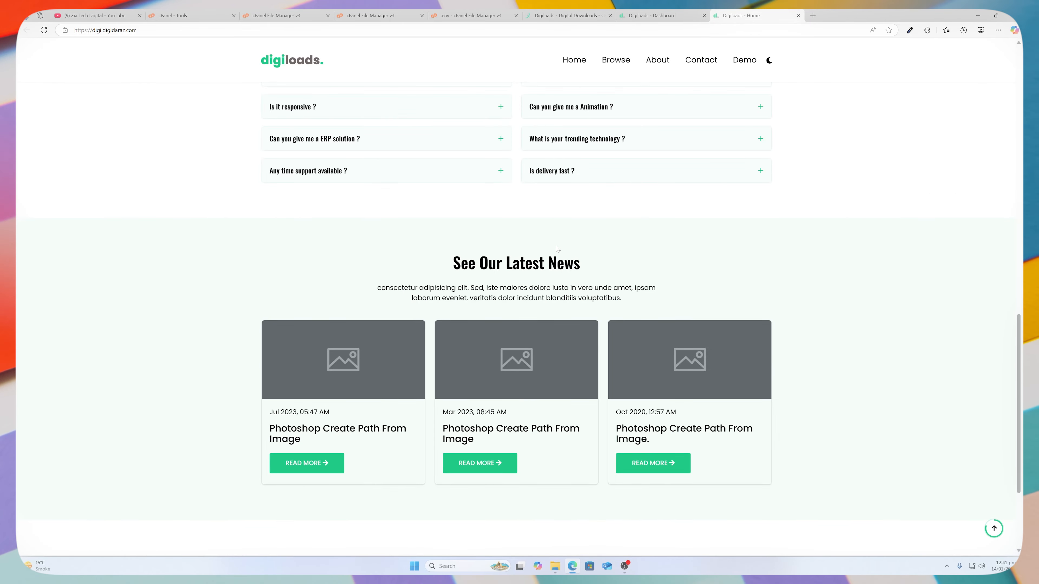
scroll(532, 286, "up", 10)
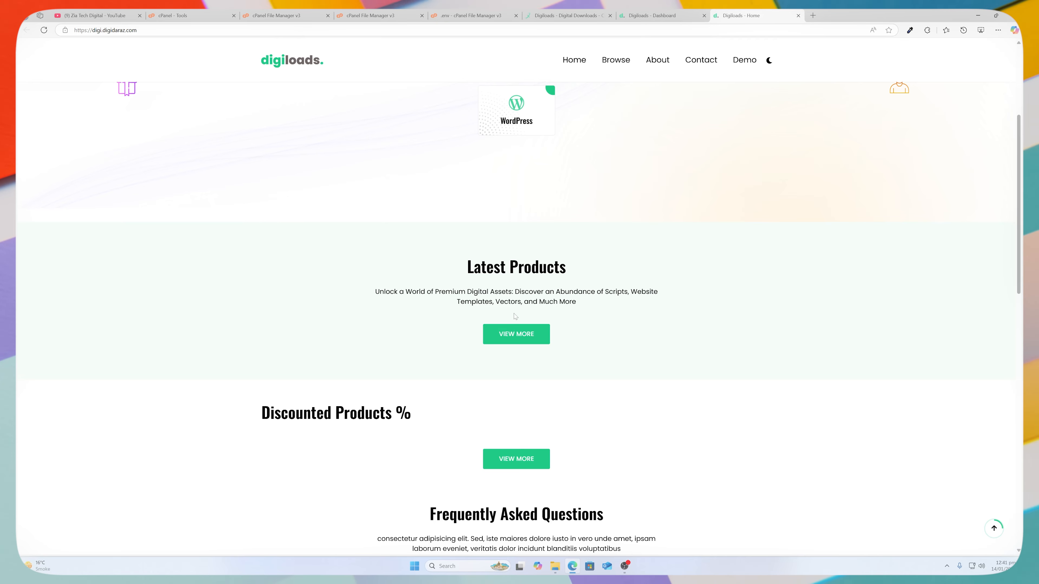
Switch the storefront to dark theme, preview it in a phone layout, then close the preview.
left_click(769, 60)
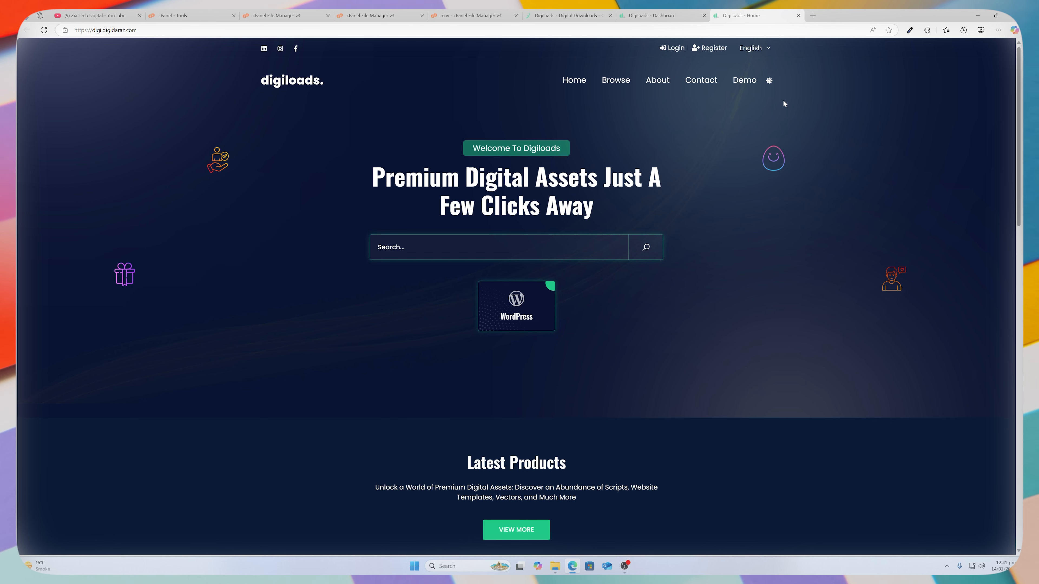
key("ctrl+shift+i")
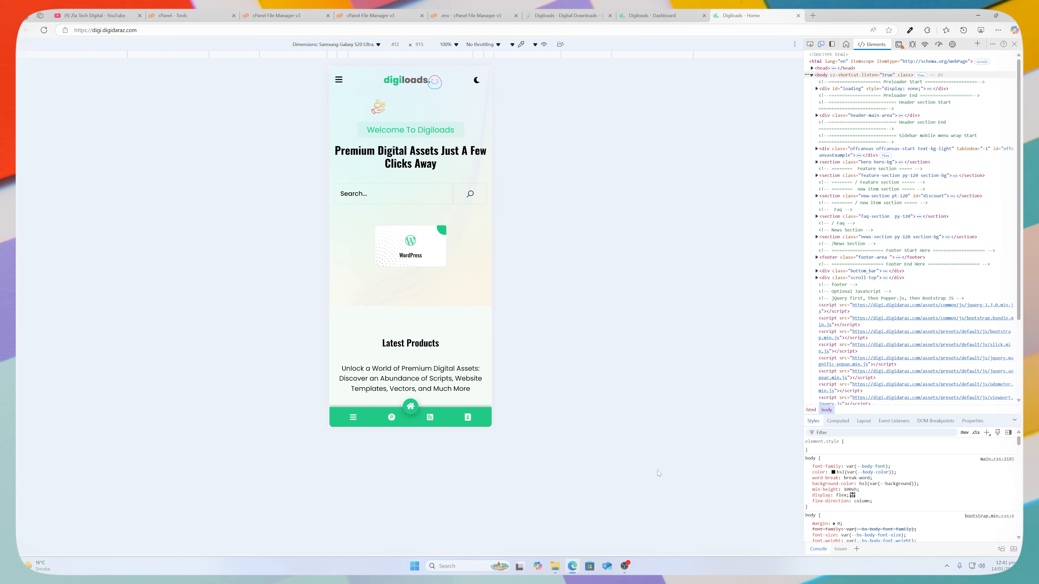
scroll(422, 325, "down", 1)
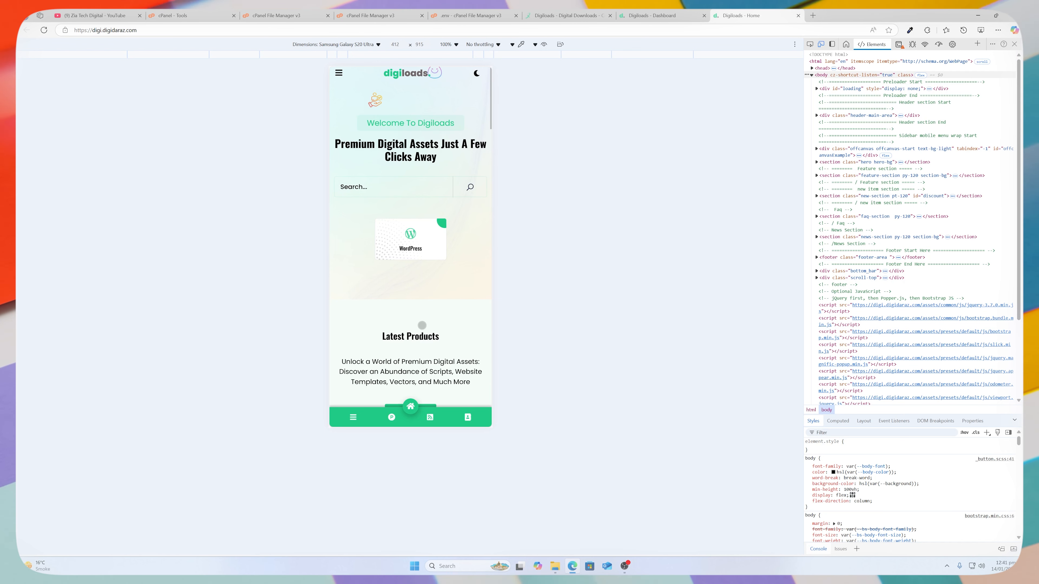
left_click(1014, 44)
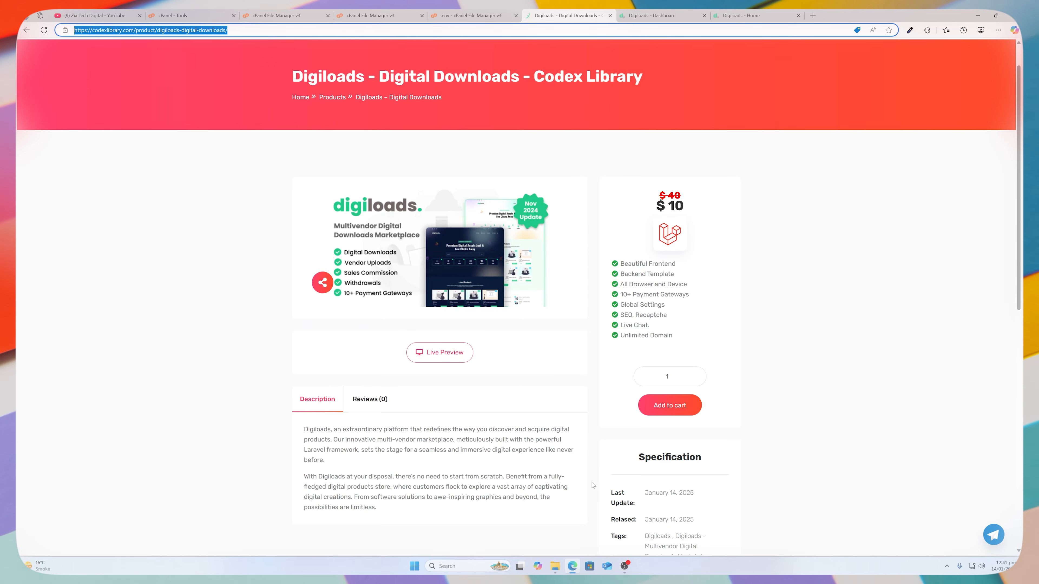
Switch to the YouTube channel's Videos tab with Ctrl+1.
key("ctrl+1")
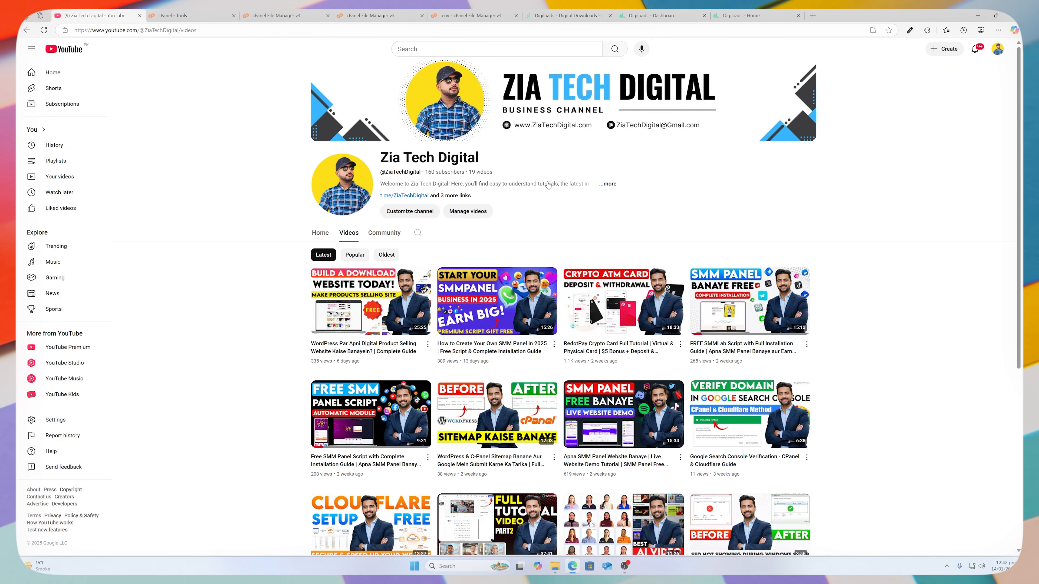